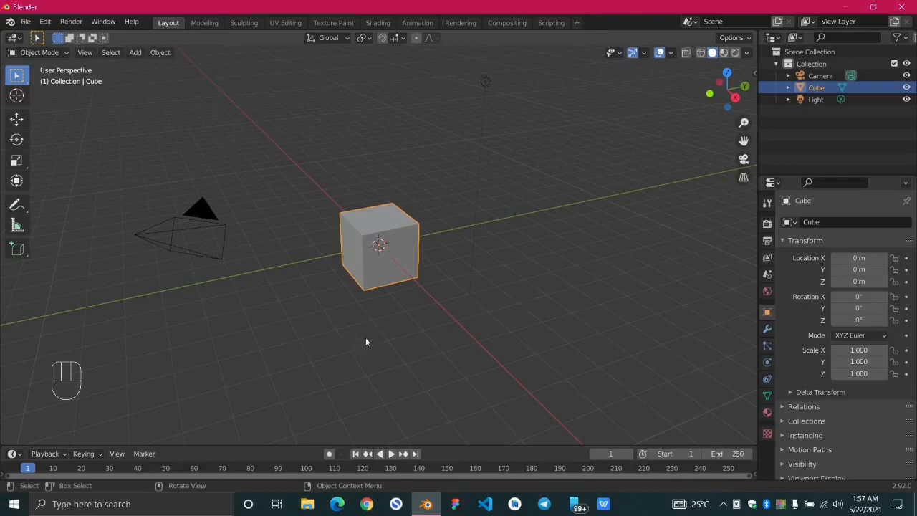
- Delete the default cube and add a cylinder mesh in its place
key(x)
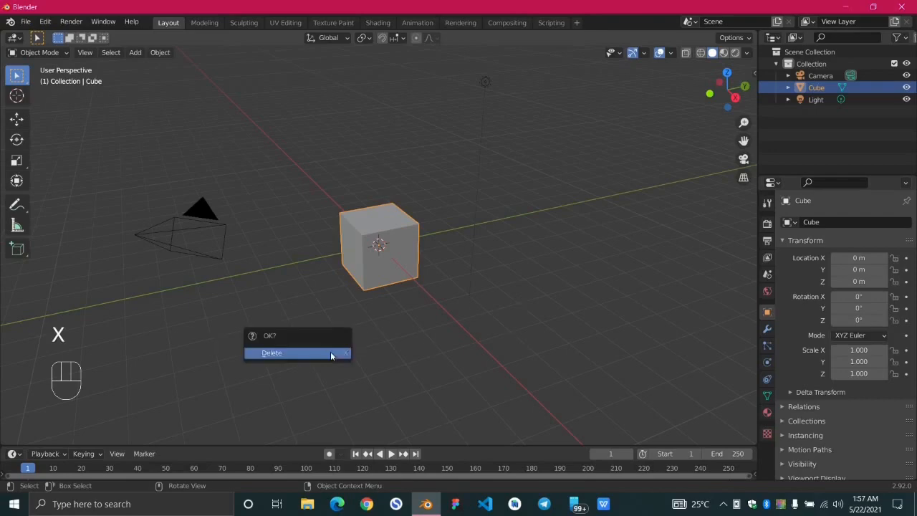
click(331, 352)
key(shift+a)
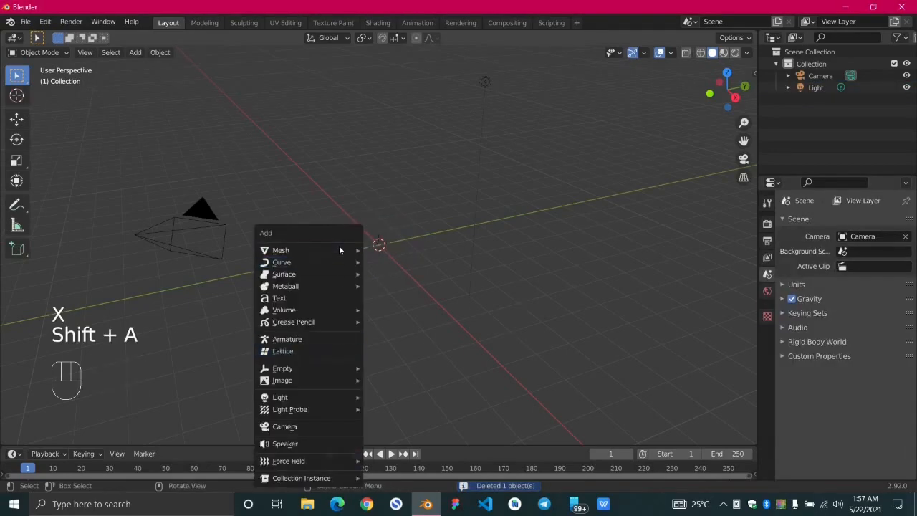
mouse_move(341, 249)
click(417, 309)
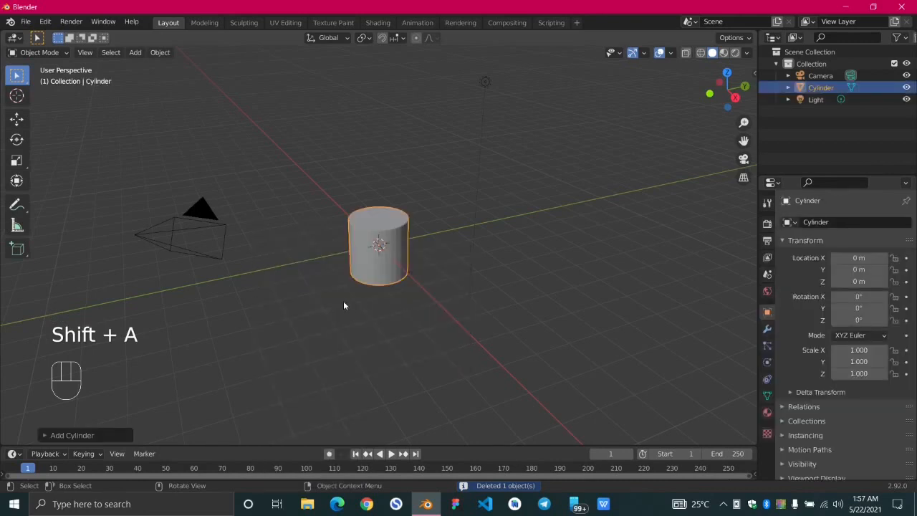
- In Edit Mode, stretch the whole cylinder mesh along Z by a factor of about 1.53
key(Tab)
key(KP_1)
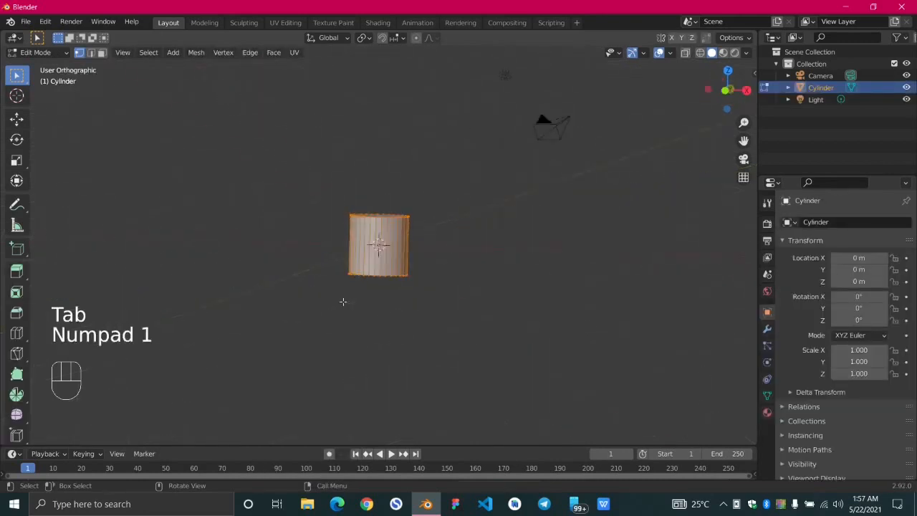
key(s)
key(z)
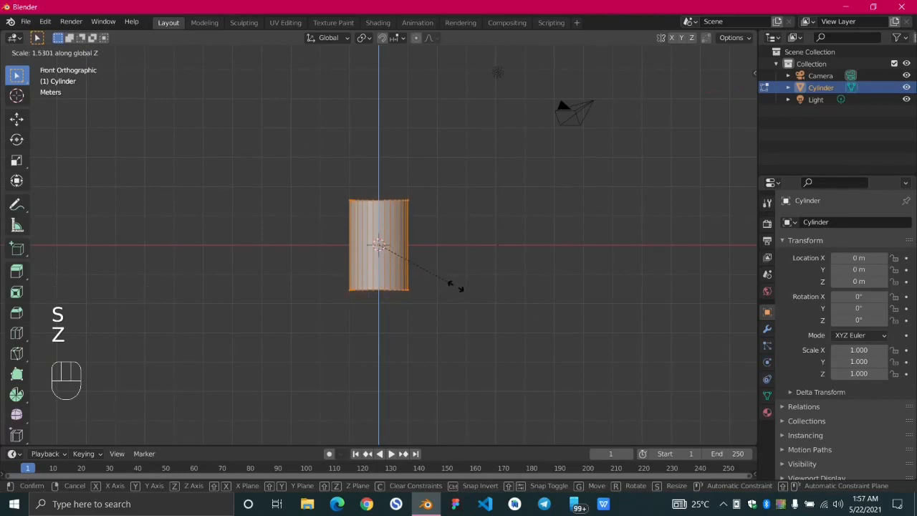
click(456, 286)
middle_drag(454, 286, 419, 319)
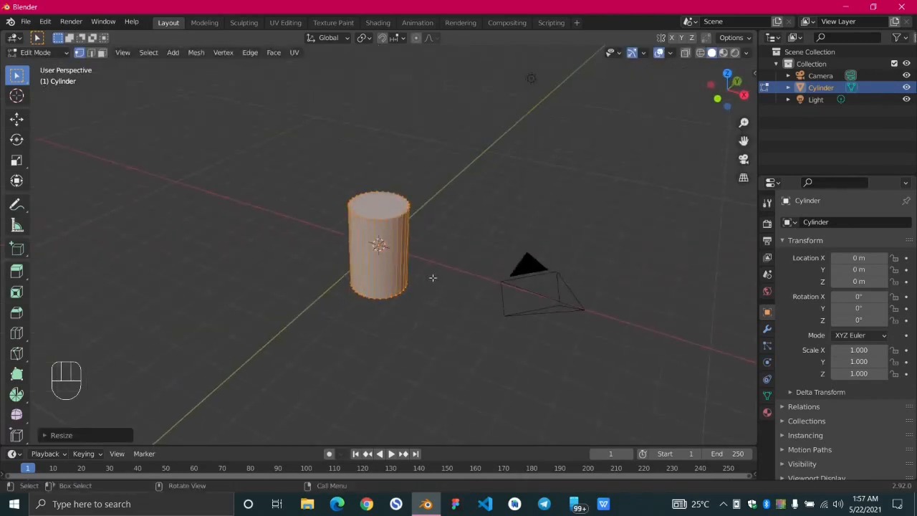
- Bevel the cylinder's top and bottom cap faces together with a width of about 0.51 m and 4 segments
click(103, 53)
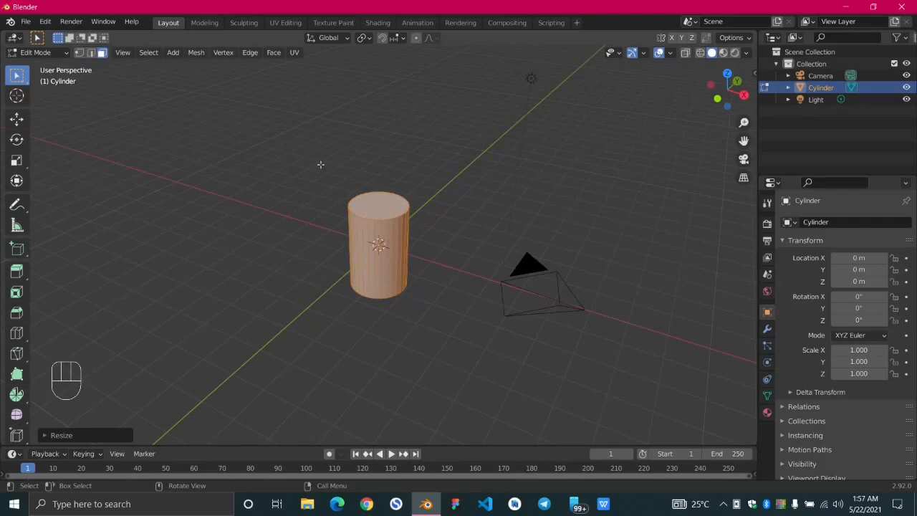
click(378, 210)
middle_drag(446, 297, 447, 195)
shift+click(367, 284)
middle_drag(513, 184, 440, 241)
scroll(440, 241, up, 2)
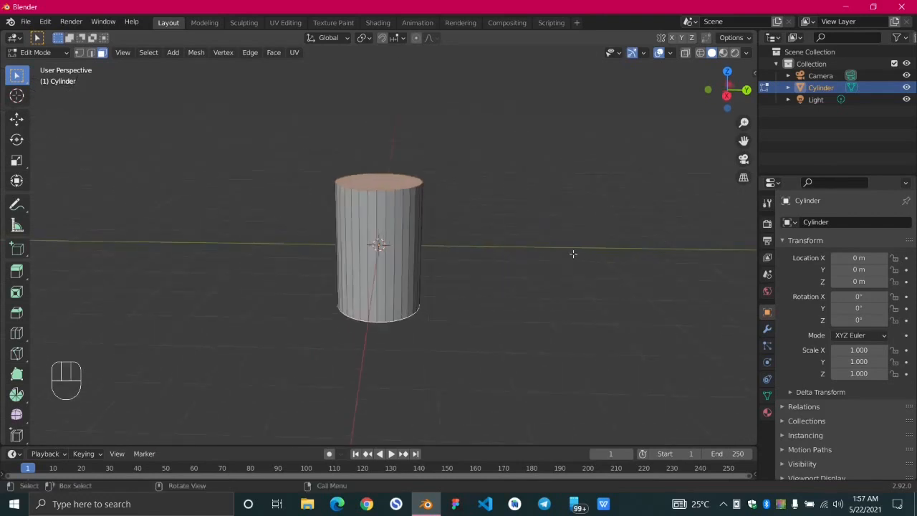
key(ctrl)
key(ctrl+b)
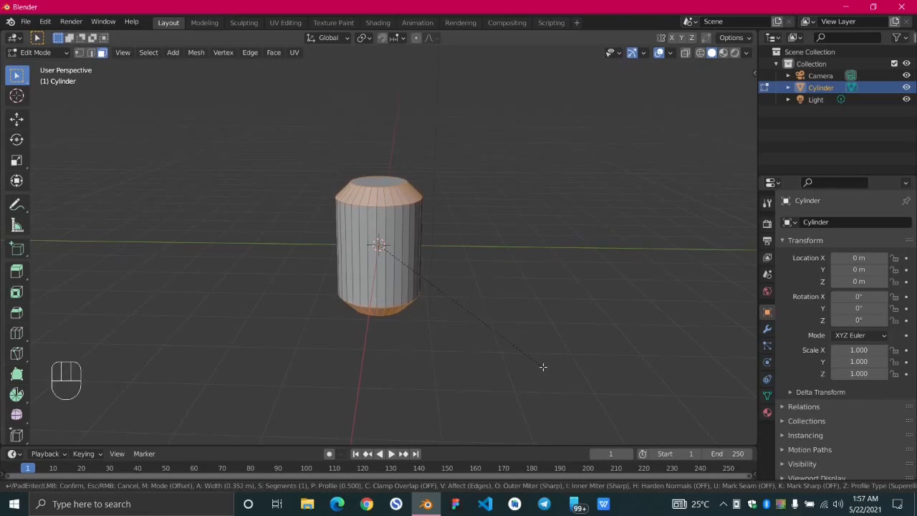
scroll(543, 367, up, 3)
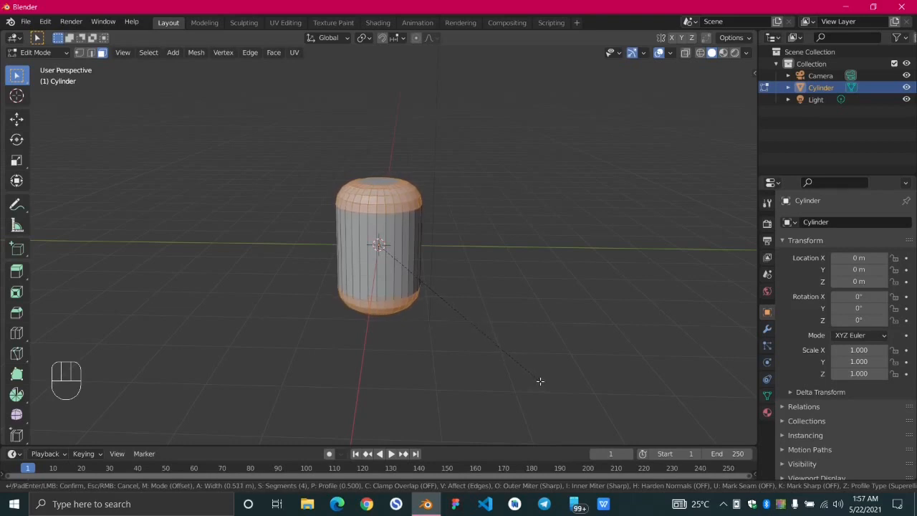
click(540, 382)
middle_drag(540, 320, 524, 306)
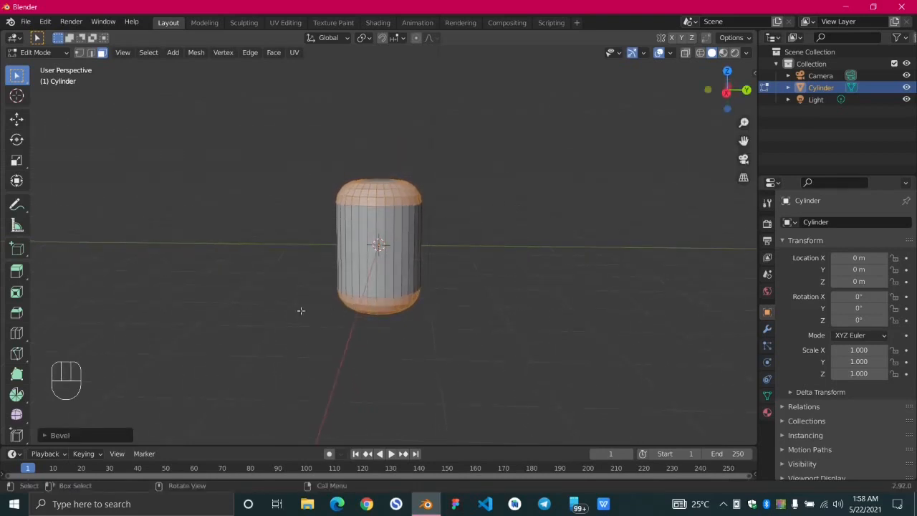
- Select the whole mesh and scale it slightly narrower in X and Y, keeping its Z height locked
key(a)
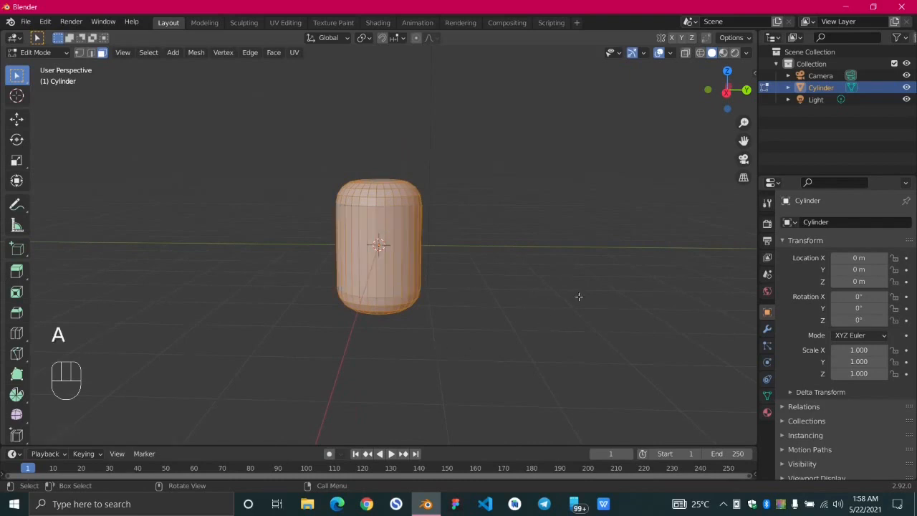
middle_drag(579, 296, 576, 322)
key(s)
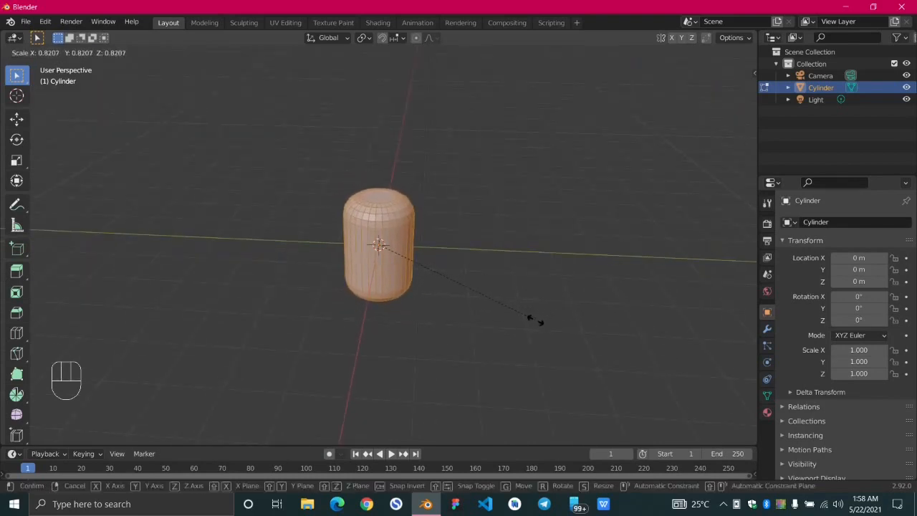
key(shift+z)
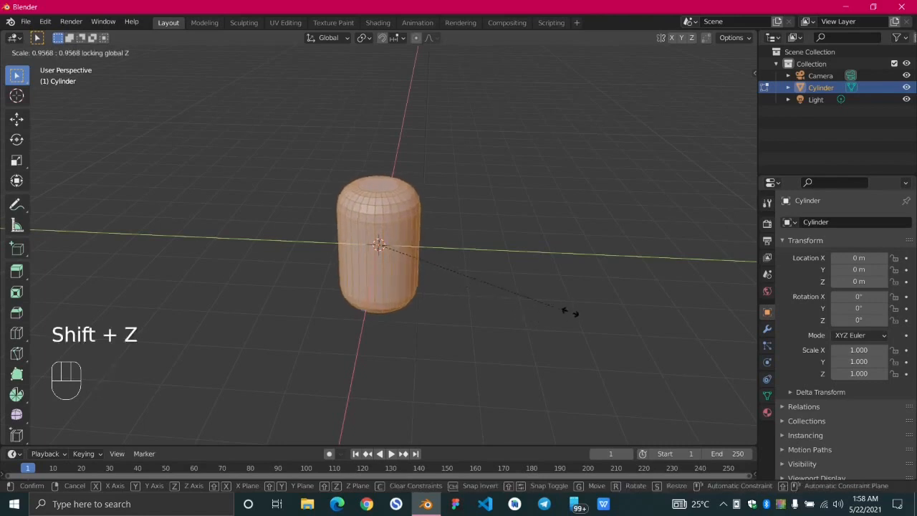
click(557, 308)
key(Tab)
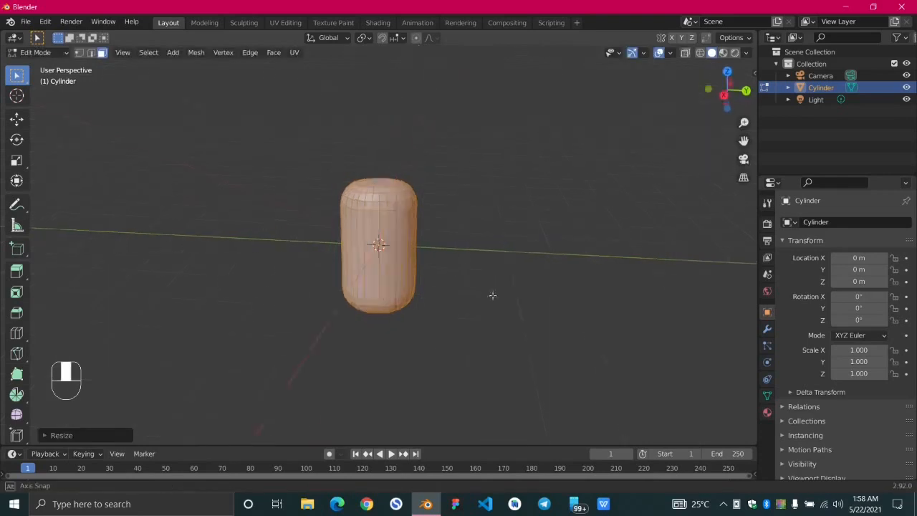
- In edge select mode from the top view, select three evenly spaced groups of adjacent edges on the top cap's rim
middle_drag(491, 297, 548, 270)
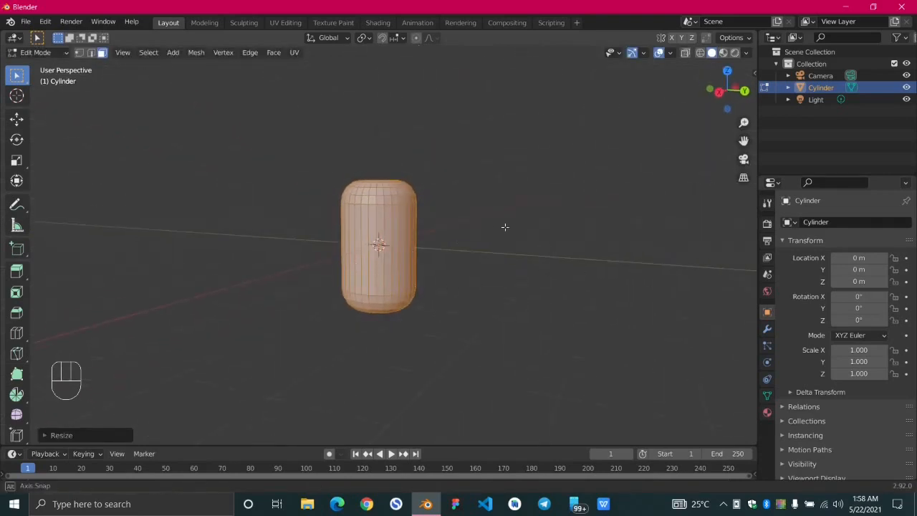
middle_drag(504, 227, 483, 298)
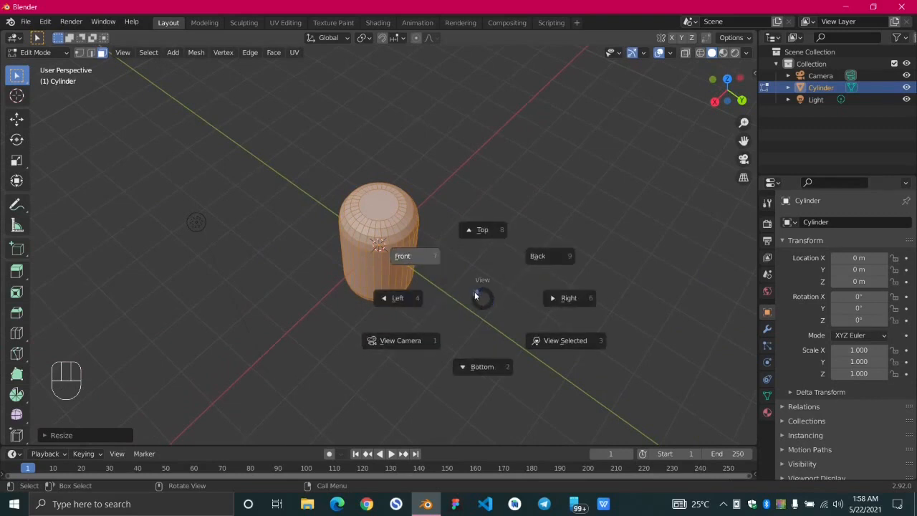
key(8)
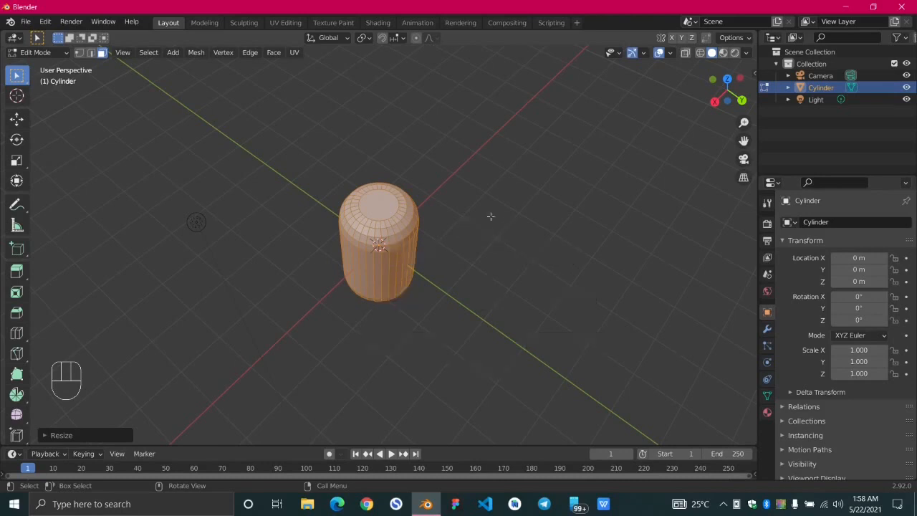
scroll(433, 265, up, 6)
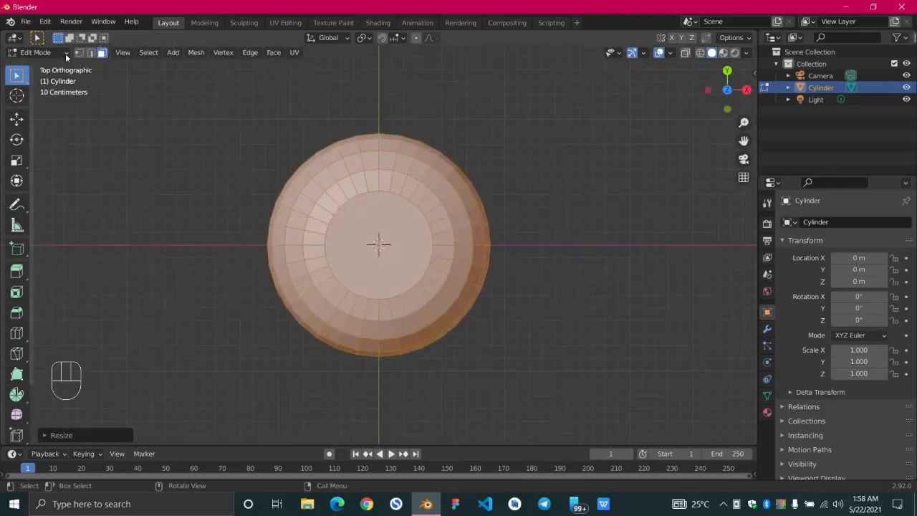
click(91, 52)
click(509, 311)
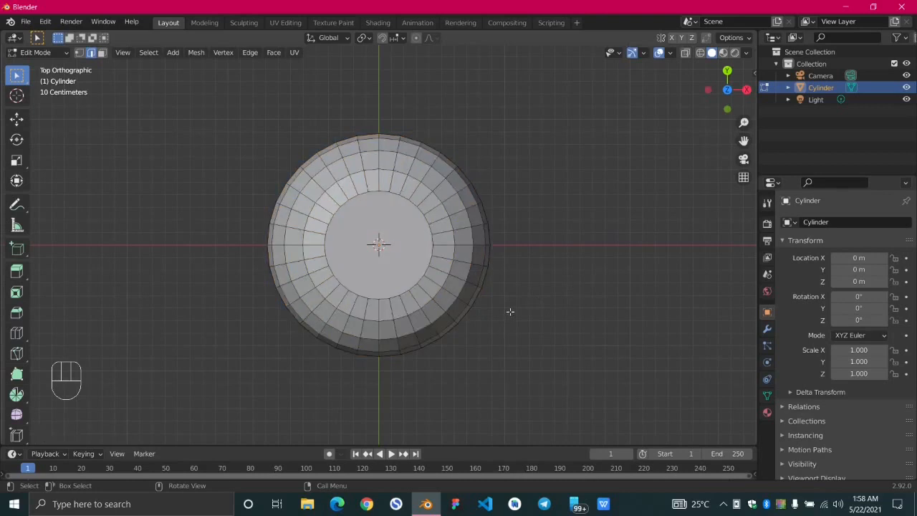
scroll(445, 351, up, 3)
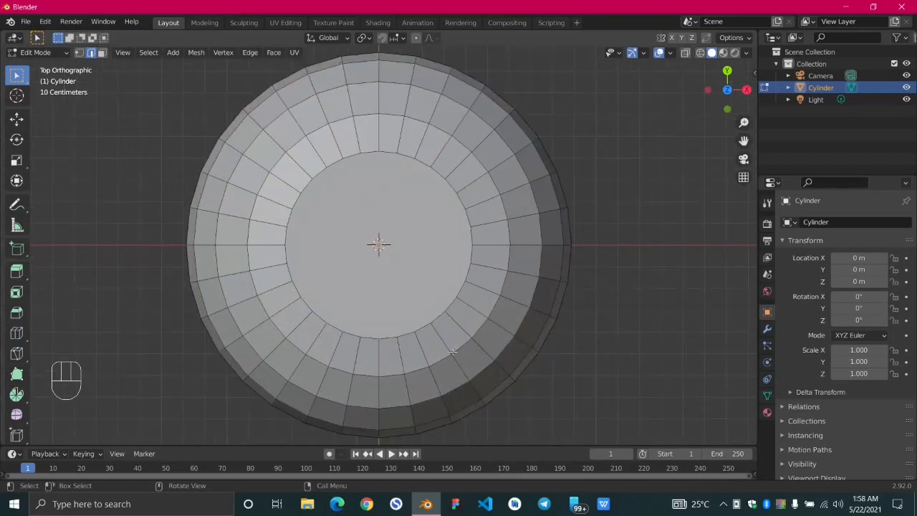
click(390, 340)
shift+click(407, 335)
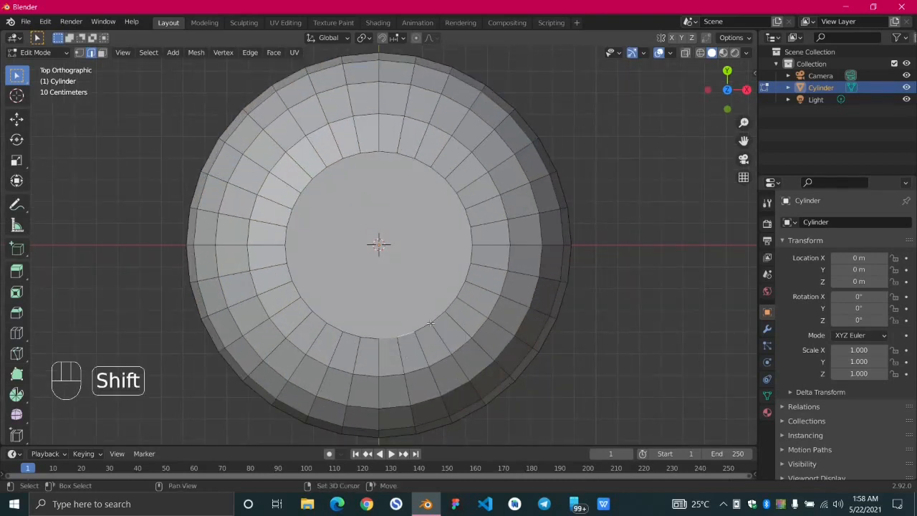
shift+click(427, 324)
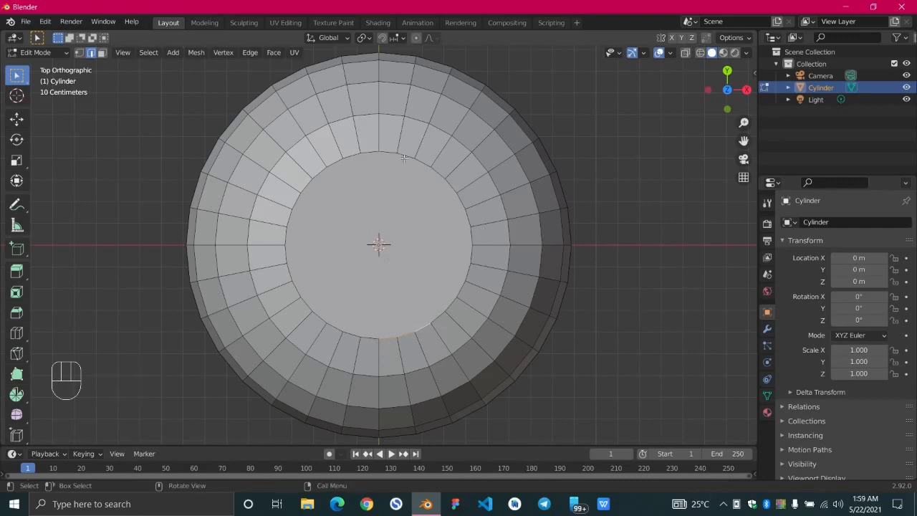
shift+click(437, 171)
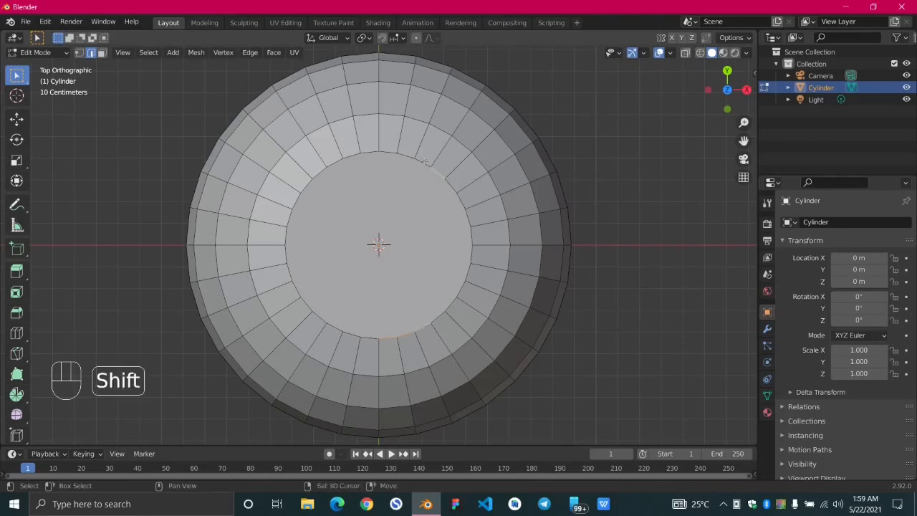
shift+click(410, 156)
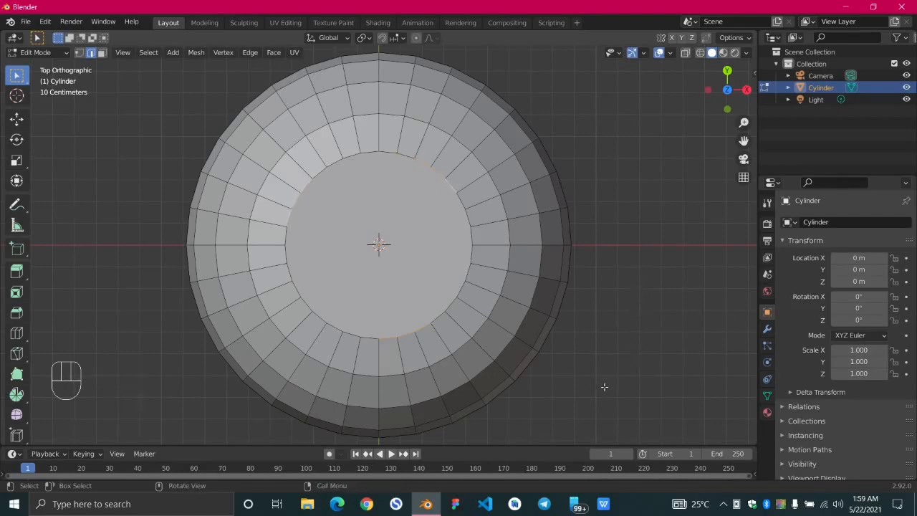
- Extrude the selected rim edges straight up along Z by about 0.44 m to form three upright tabs
middle_drag(604, 387, 485, 319)
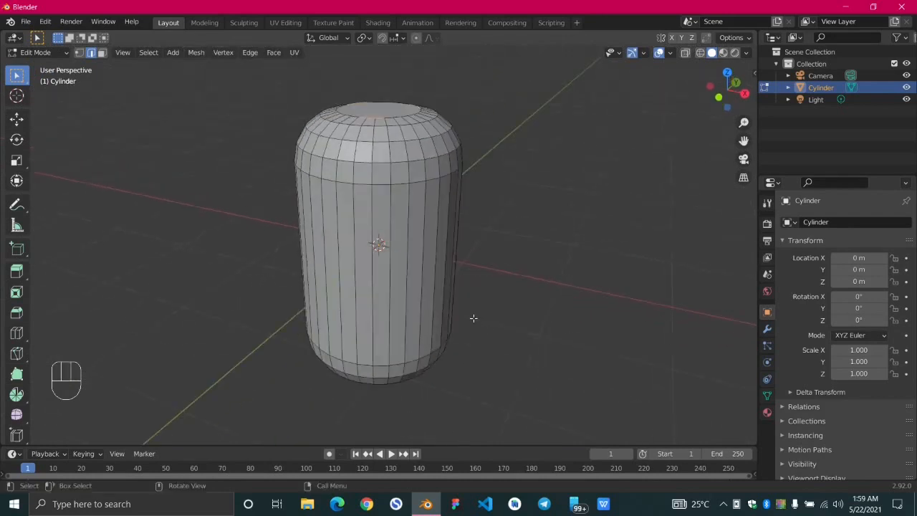
key(grave)
click(389, 276)
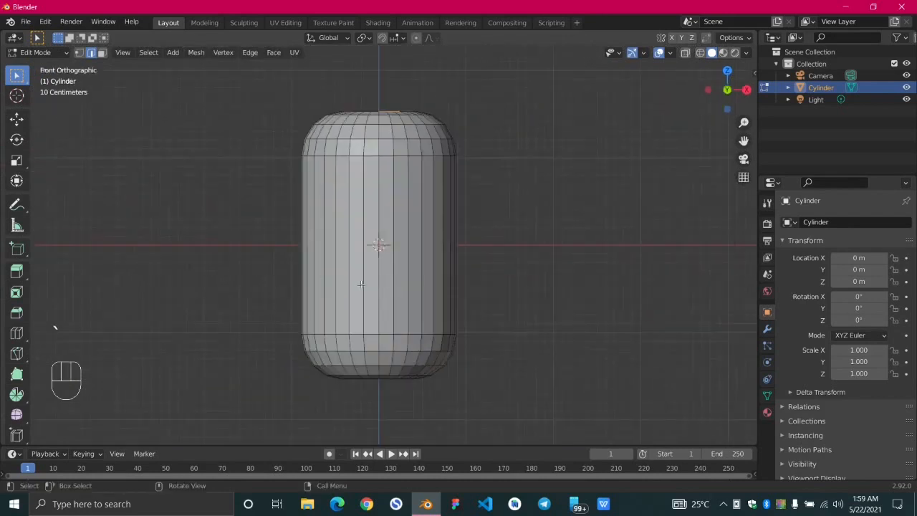
shift+middle_drag(440, 221, 449, 282)
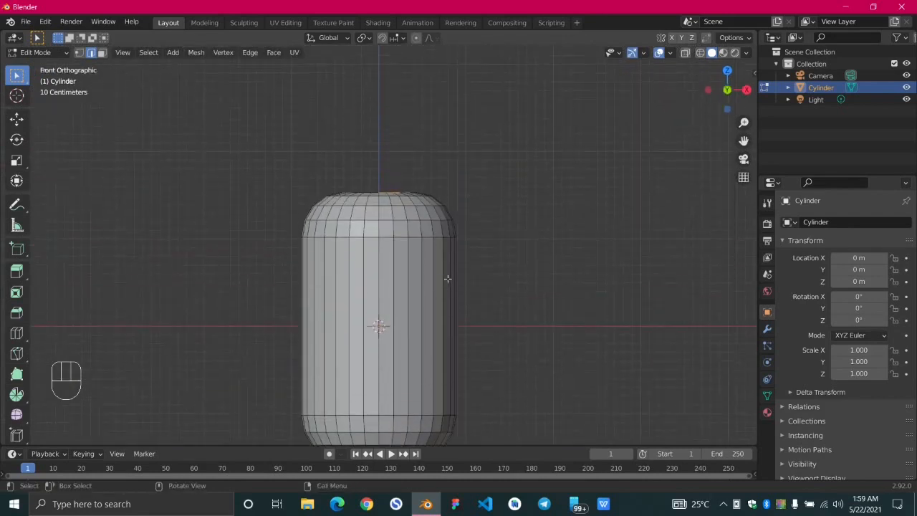
scroll(481, 287, up, 1)
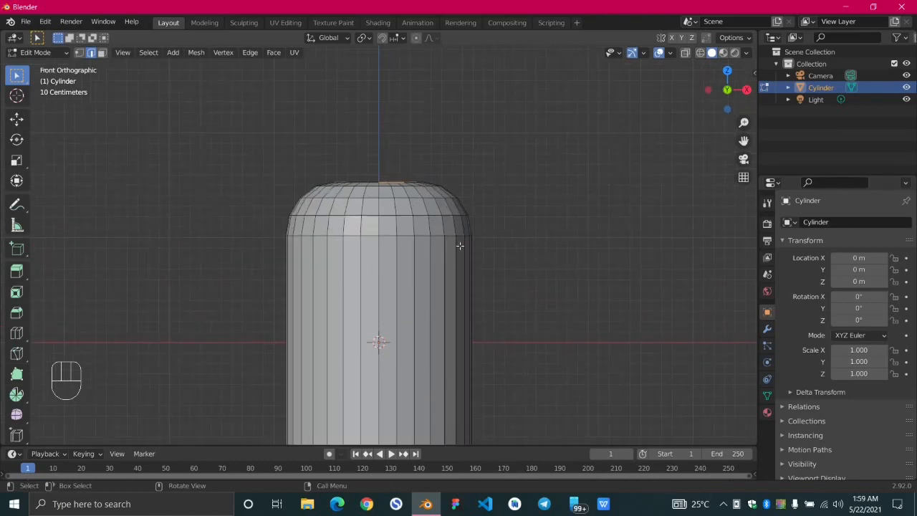
key(e)
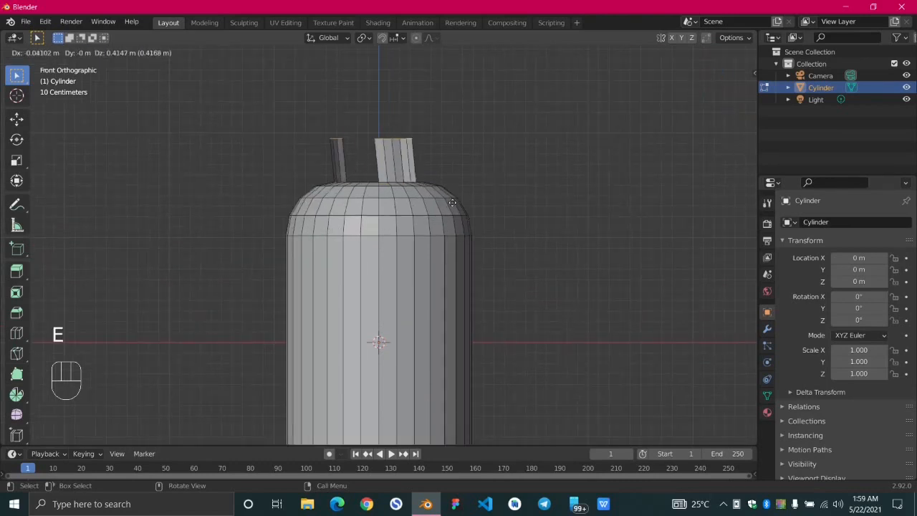
key(z)
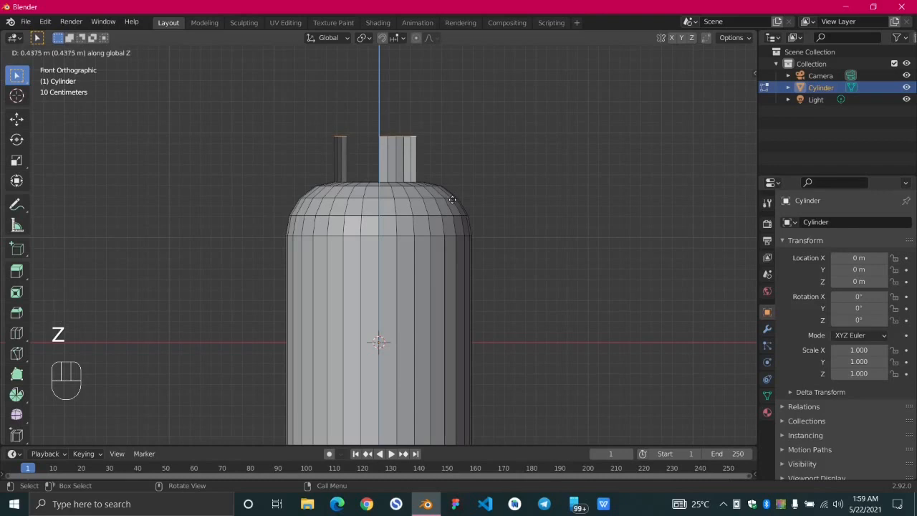
click(452, 199)
middle_drag(548, 179, 475, 262)
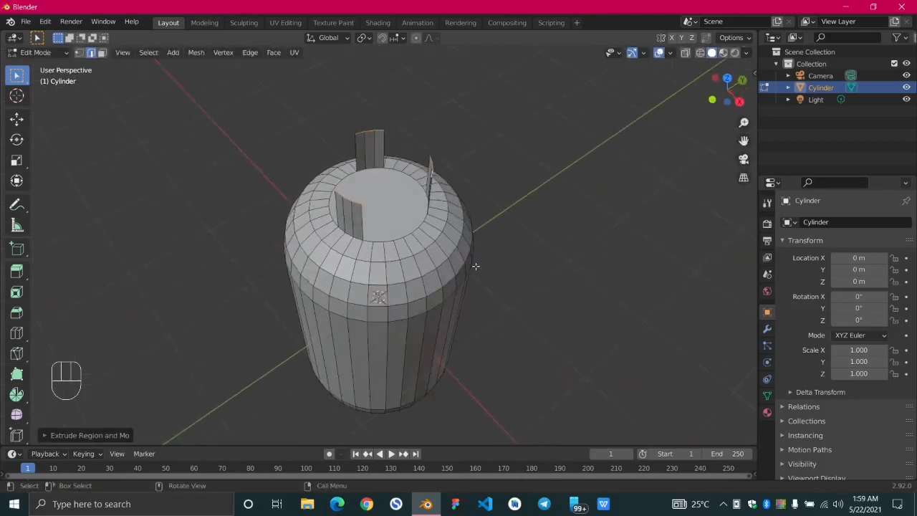
- Select the edge loop on the cylinder's underside that lies one ring outside the flat bottom cap
scroll(434, 357, down, 4)
middle_drag(434, 356, 426, 301)
scroll(433, 281, up, 2)
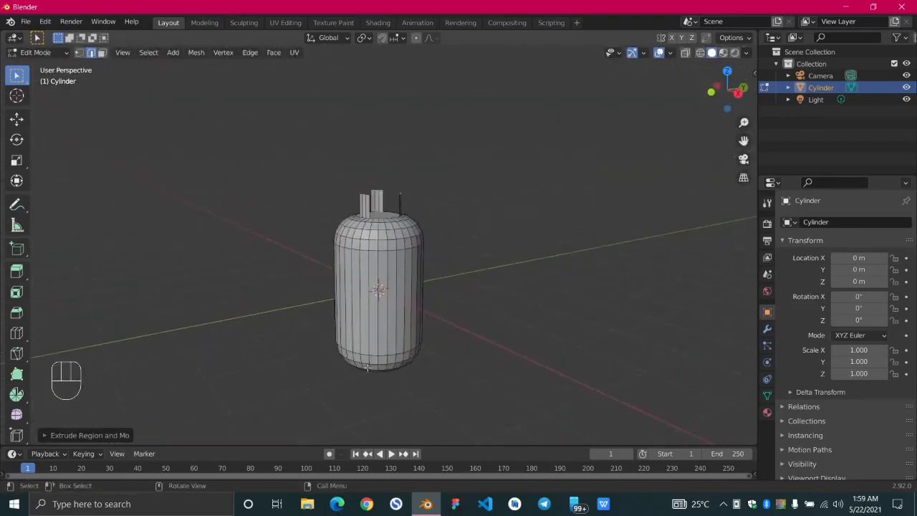
middle_drag(369, 368, 461, 246)
scroll(442, 287, up, 4)
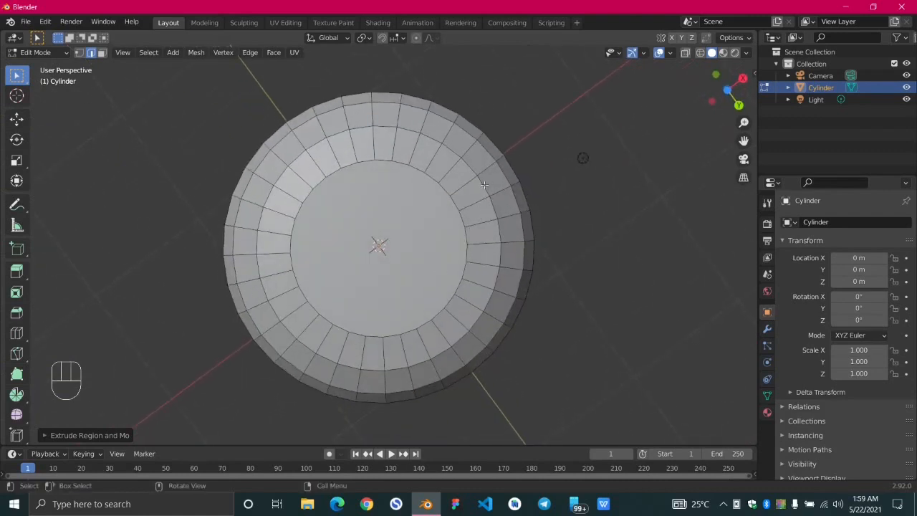
key(alt)
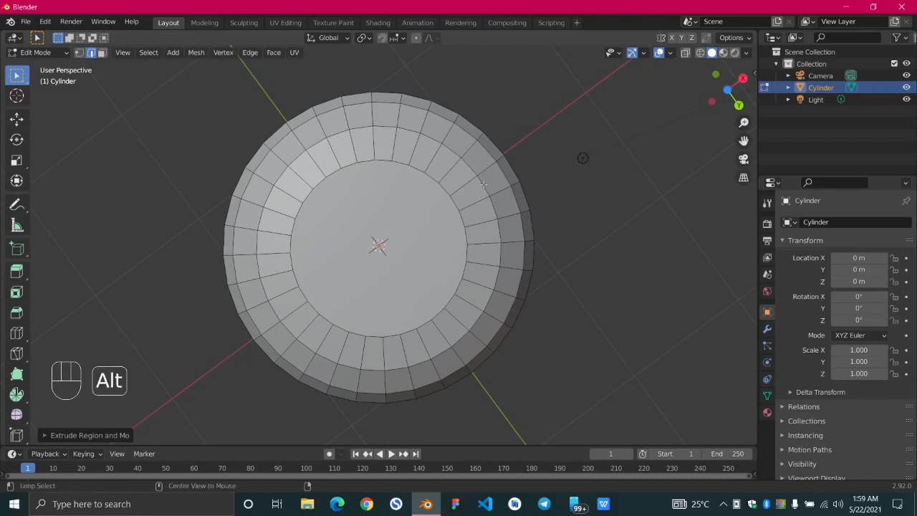
alt+click(484, 185)
- From the front view, extrude the selected bottom edge loop straight down along Z by about 0.18 m to form a foot ring
middle_drag(559, 248, 457, 399)
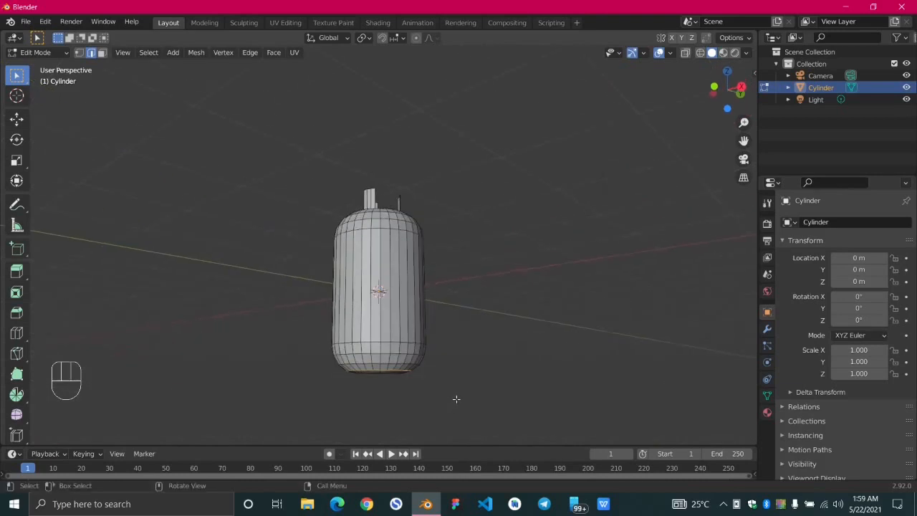
key(grave)
click(387, 374)
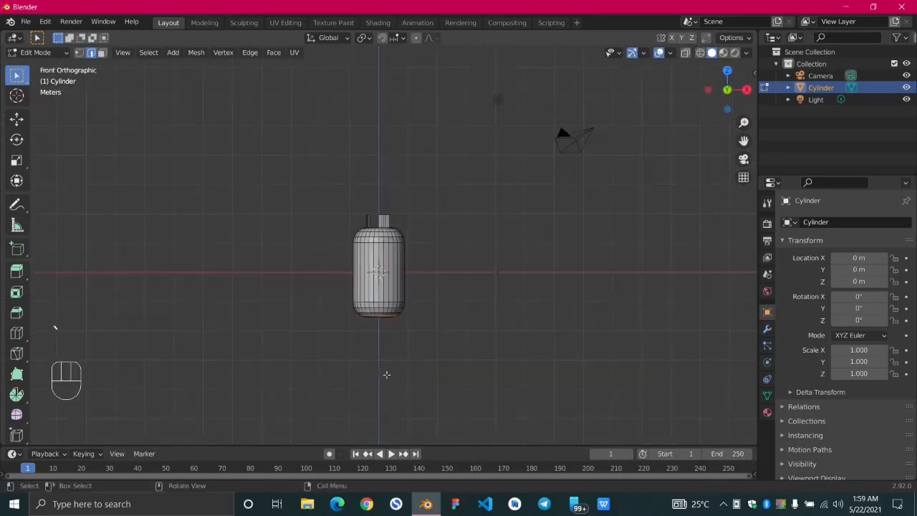
scroll(386, 375, up, 4)
shift+middle_drag(381, 391, 369, 247)
scroll(401, 344, up, 7)
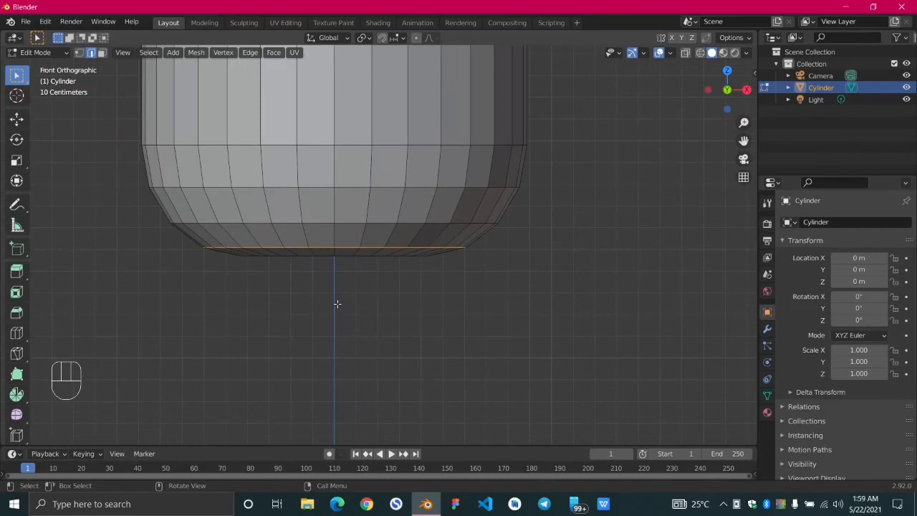
key(e)
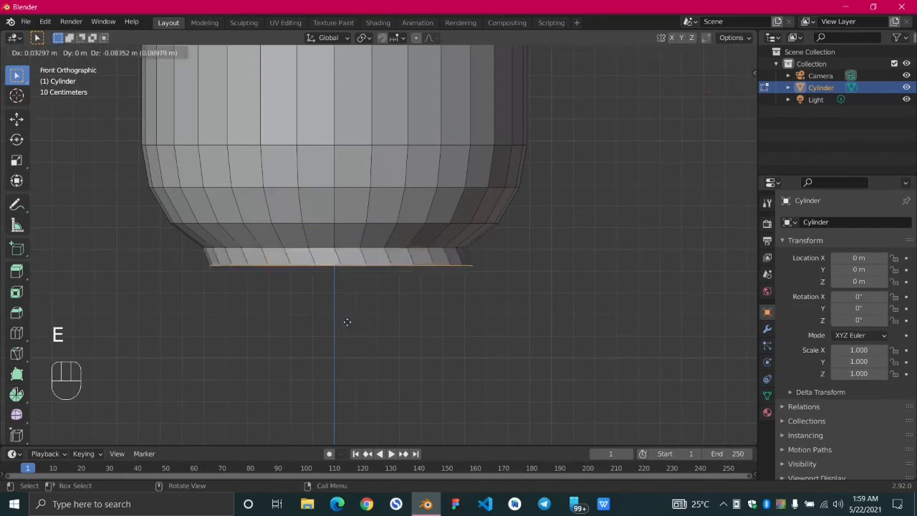
key(z)
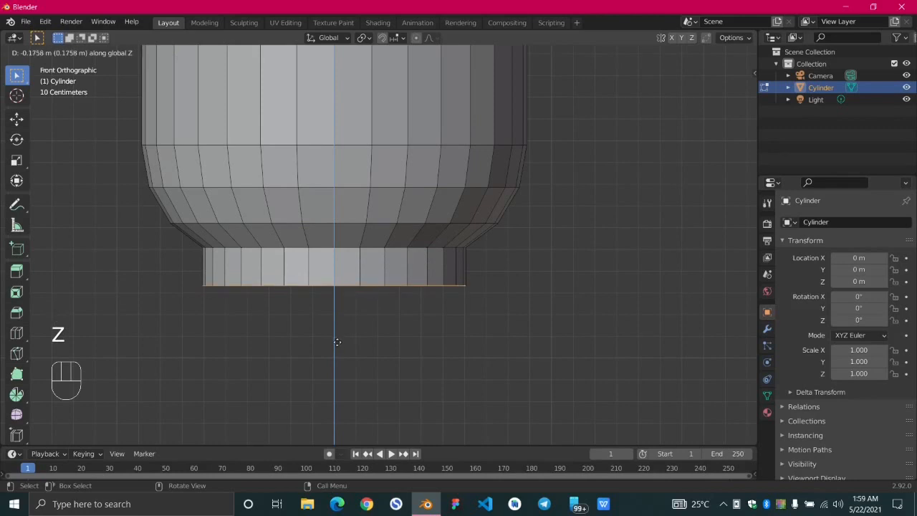
click(336, 331)
scroll(402, 319, down, 2)
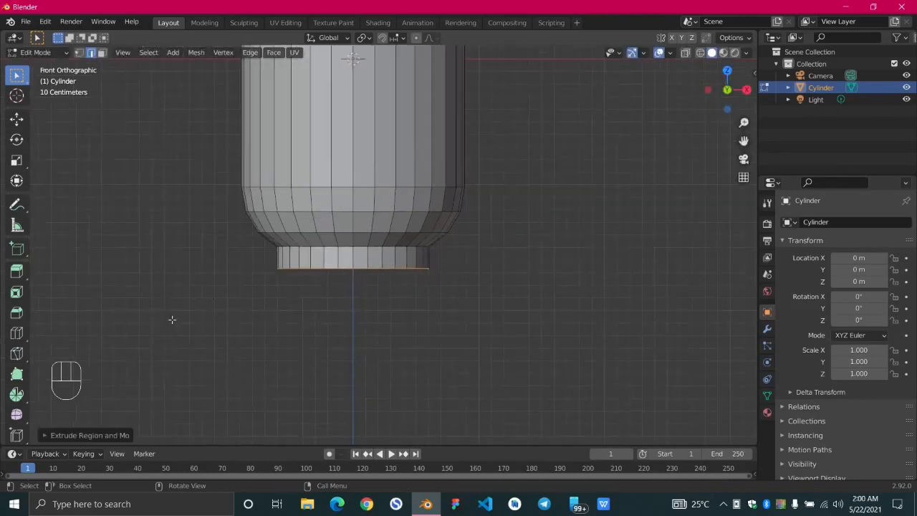
- Snap the 3D cursor to the selected lower edge loop of the foot ring
middle_drag(172, 319, 318, 296)
middle_drag(508, 301, 374, 311)
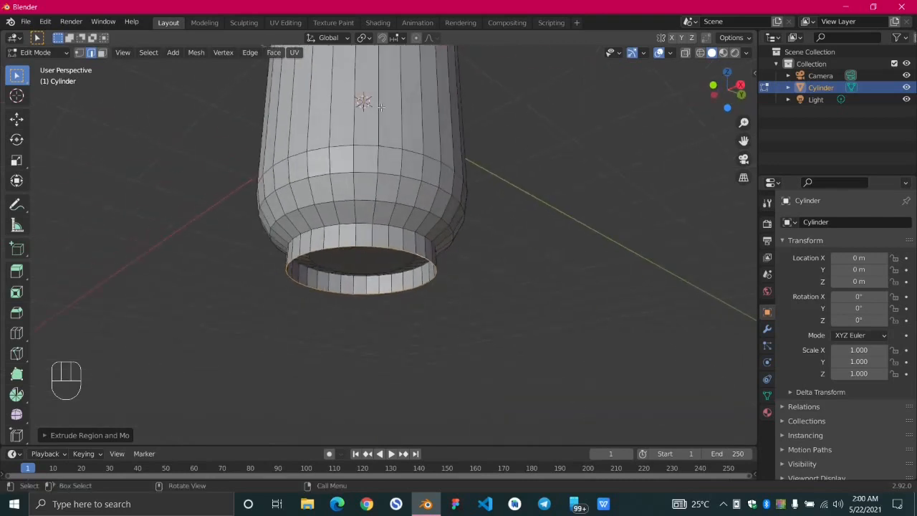
middle_drag(387, 262, 357, 325)
key(shift+s)
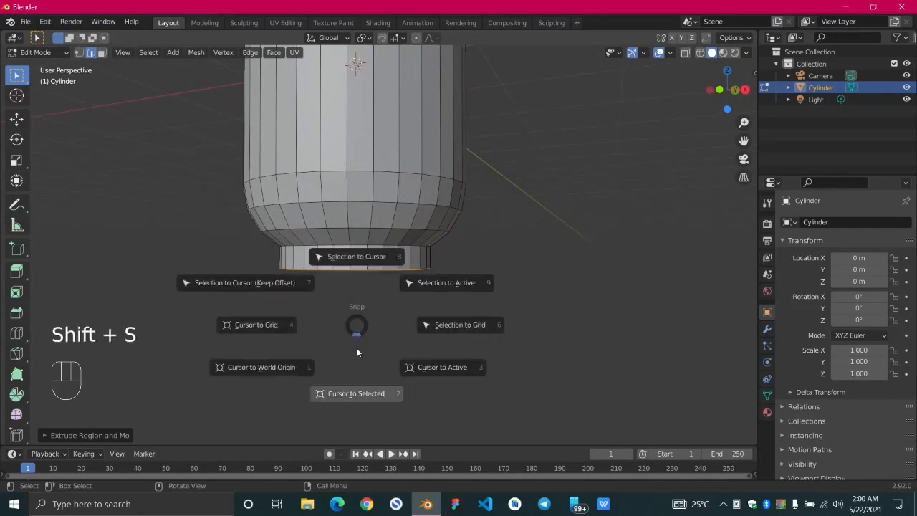
click(355, 393)
- Add a torus at the 3D cursor under the tank with a minor radius of 0.06 m
scroll(452, 354, up, 4)
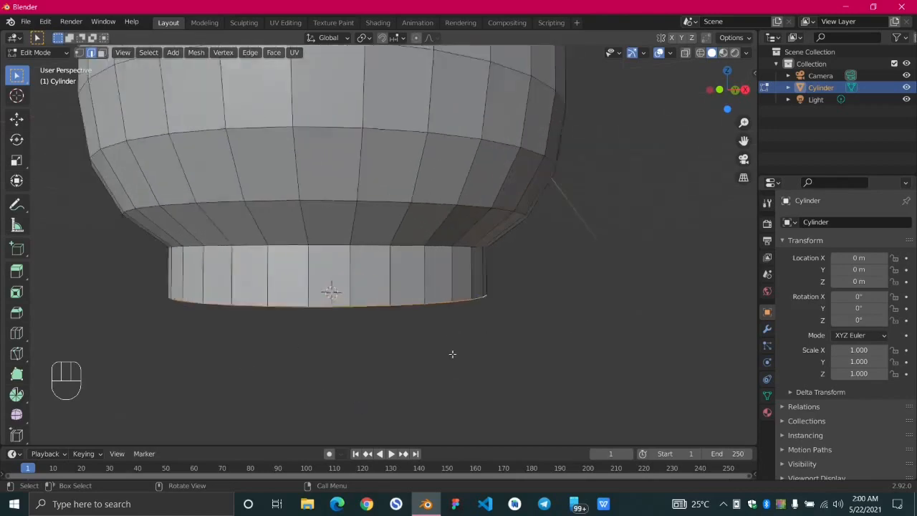
middle_drag(452, 354, 305, 396)
scroll(338, 360, down, 3)
middle_drag(361, 340, 435, 345)
key(shift+a)
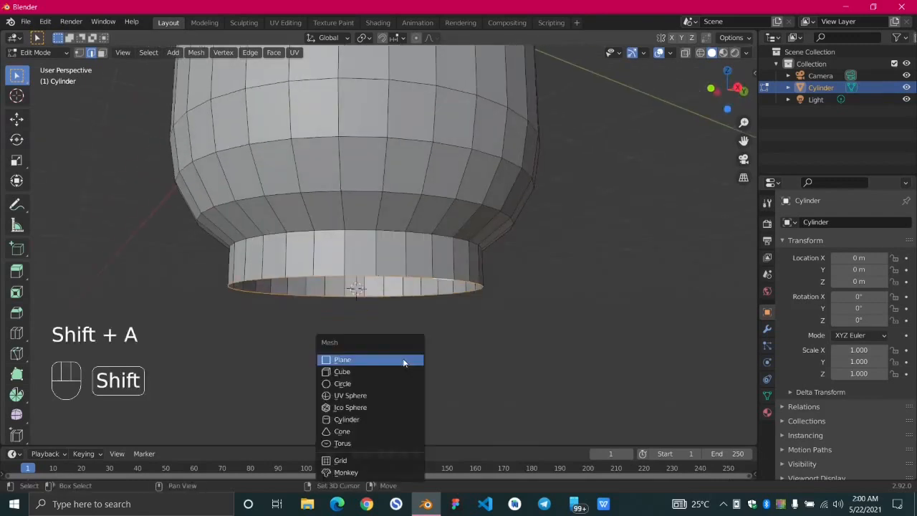
click(379, 446)
middle_drag(396, 399, 410, 337)
scroll(410, 336, down, 2)
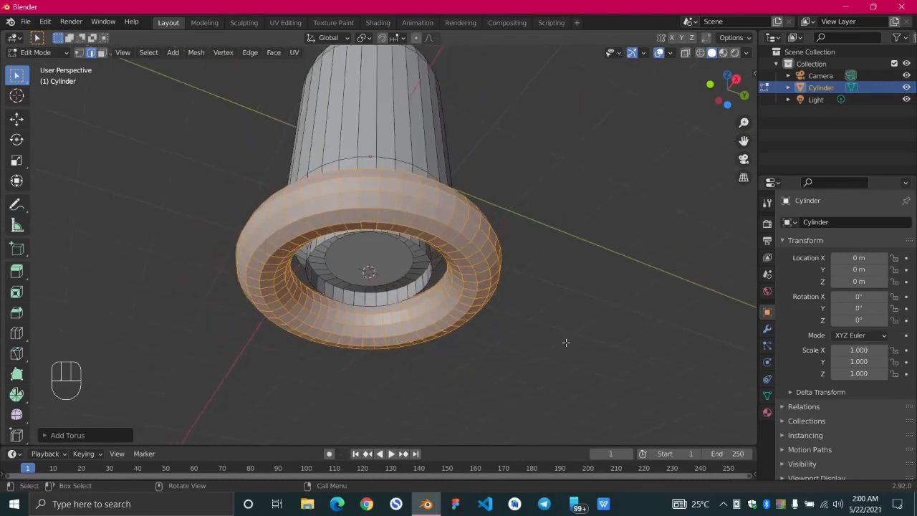
click(67, 435)
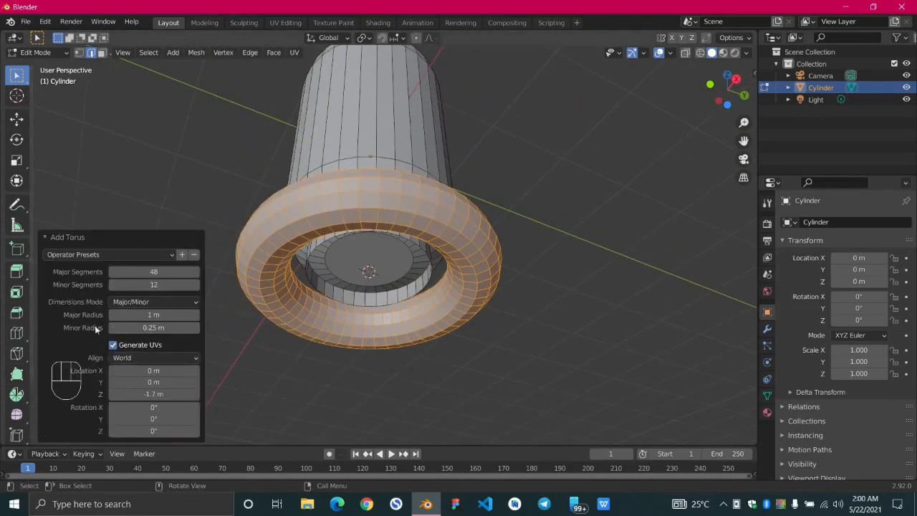
click(154, 328)
text(0.06)
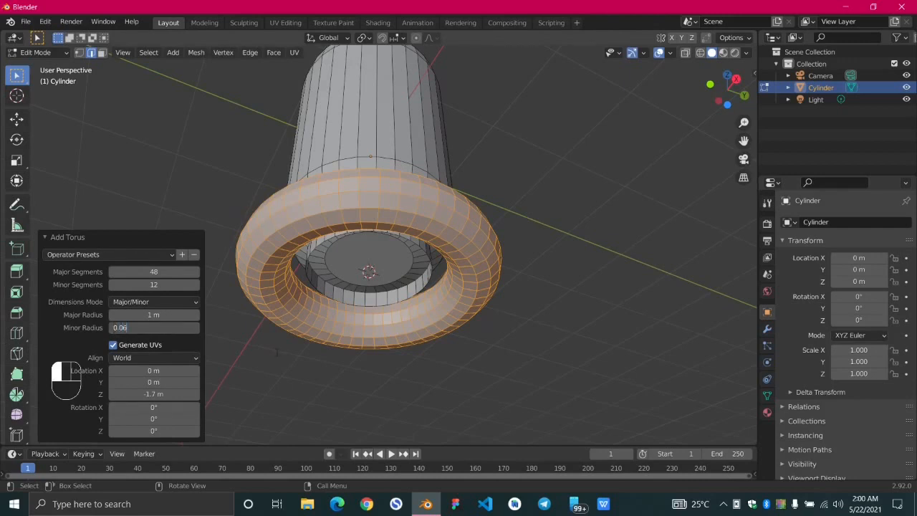
key(Return)
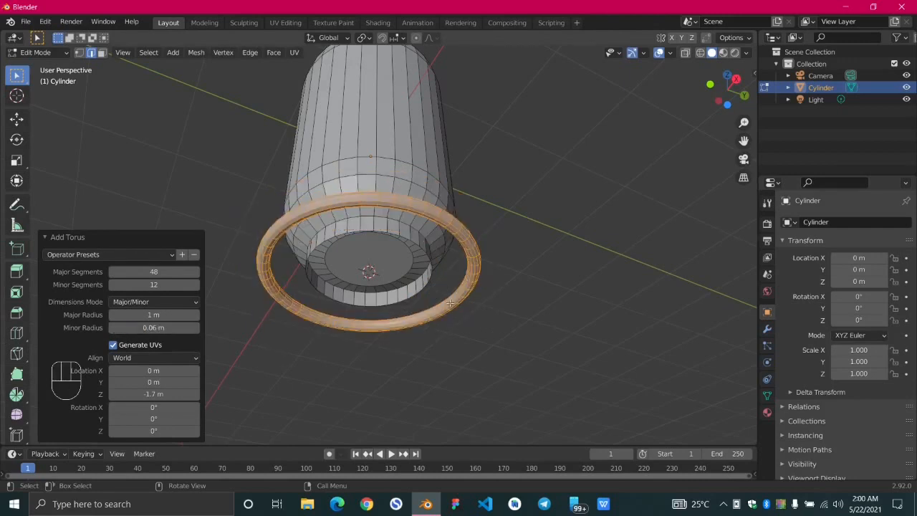
- Scale the torus down by 0.653 and again by about 0.877 so it fits the foot ring's lower edge
middle_drag(593, 295, 558, 344)
key(s)
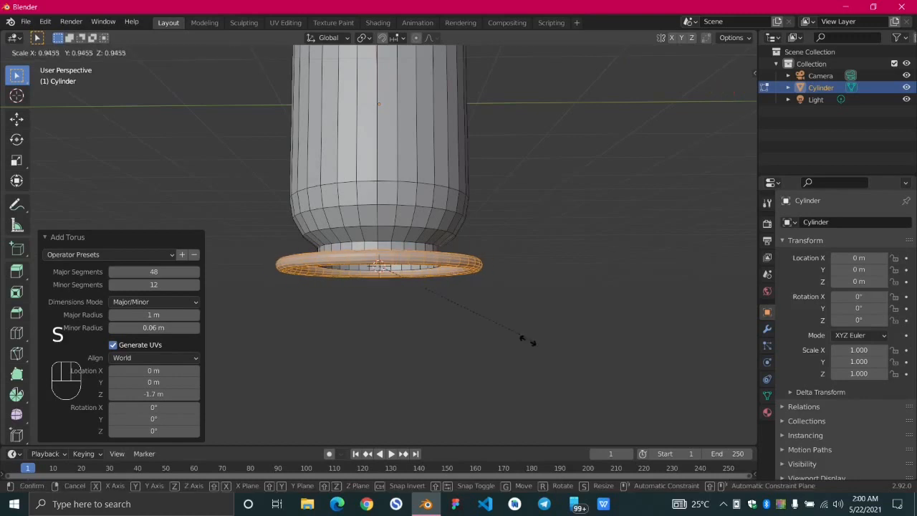
click(285, 316)
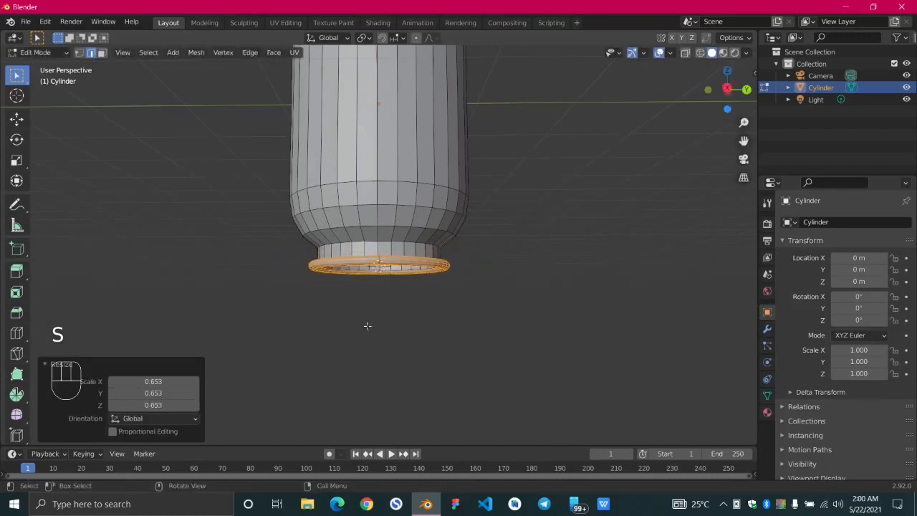
key(KP_1)
scroll(370, 311, up, 3)
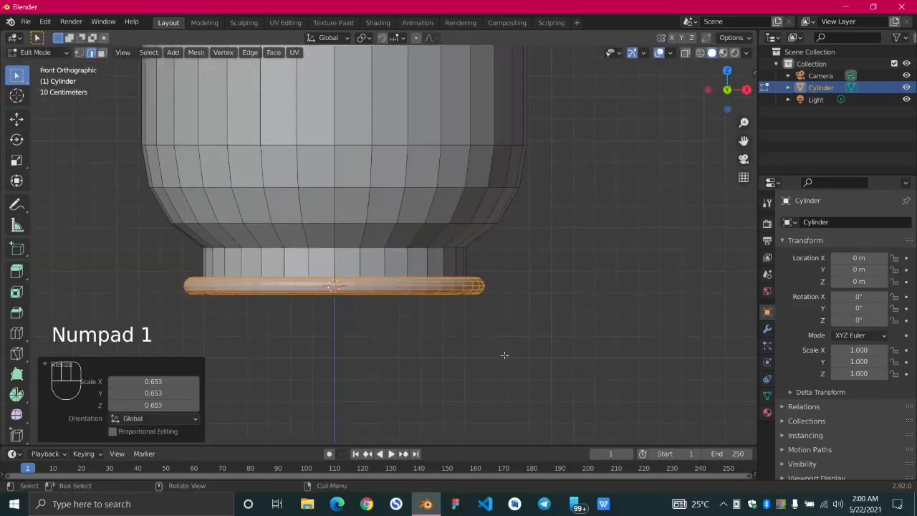
key(s)
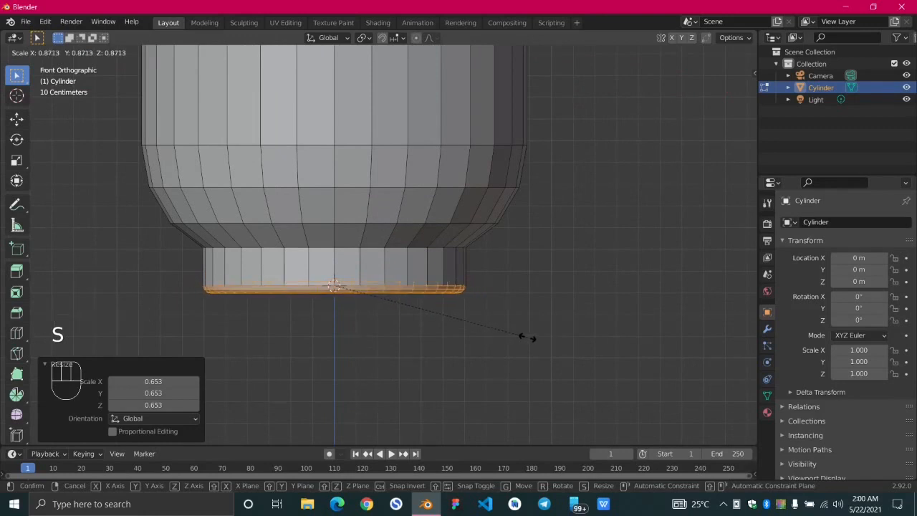
click(527, 338)
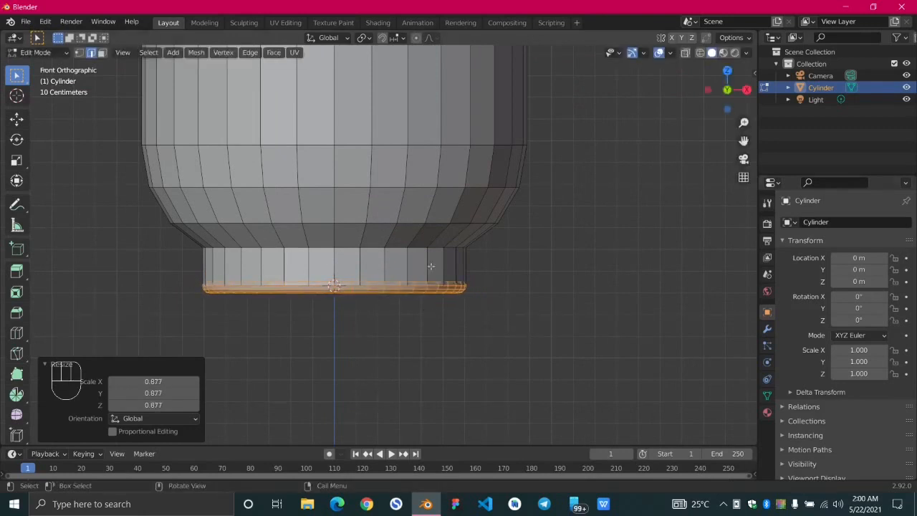
- In wireframe shading, duplicate the torus and move the copy up along Z by about 3.65 m to the tops of the tabs
scroll(418, 313, down, 8)
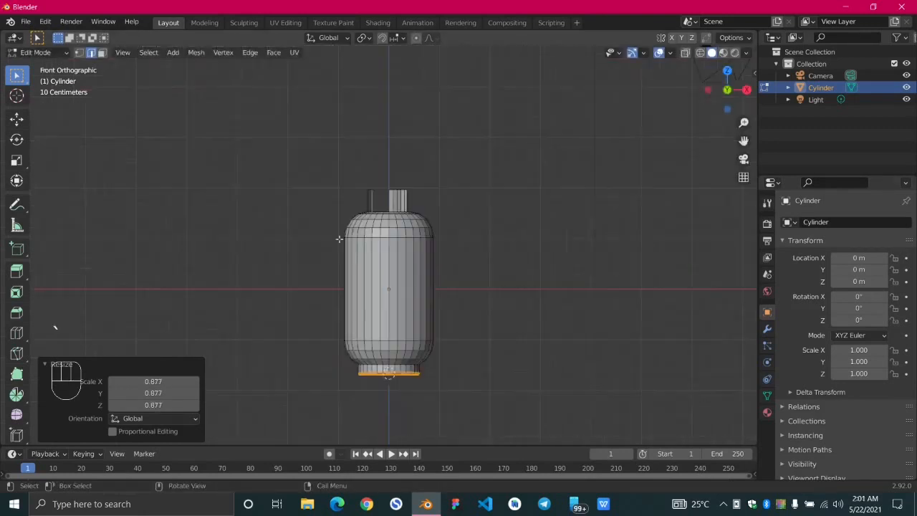
key(grave)
key(grave)
click(700, 53)
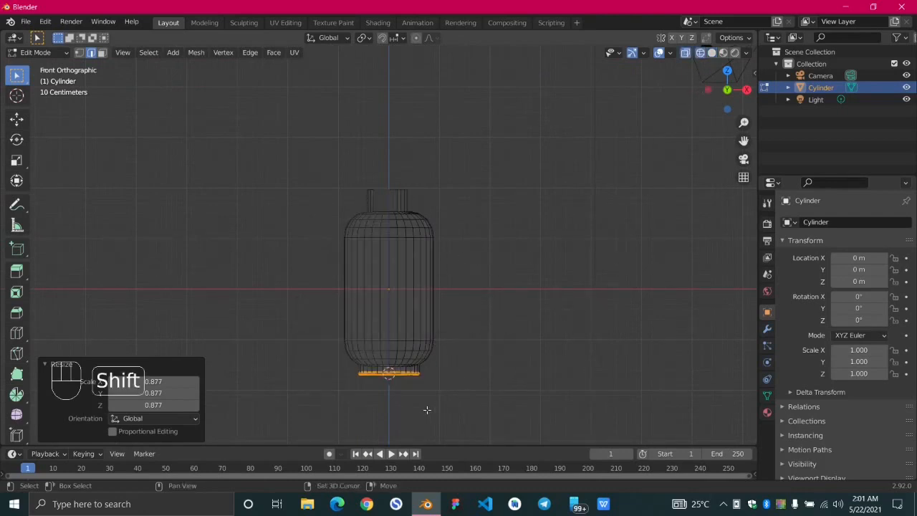
shift+middle_drag(425, 409, 422, 333)
scroll(421, 334, up, 2)
shift+middle_drag(472, 297, 407, 390)
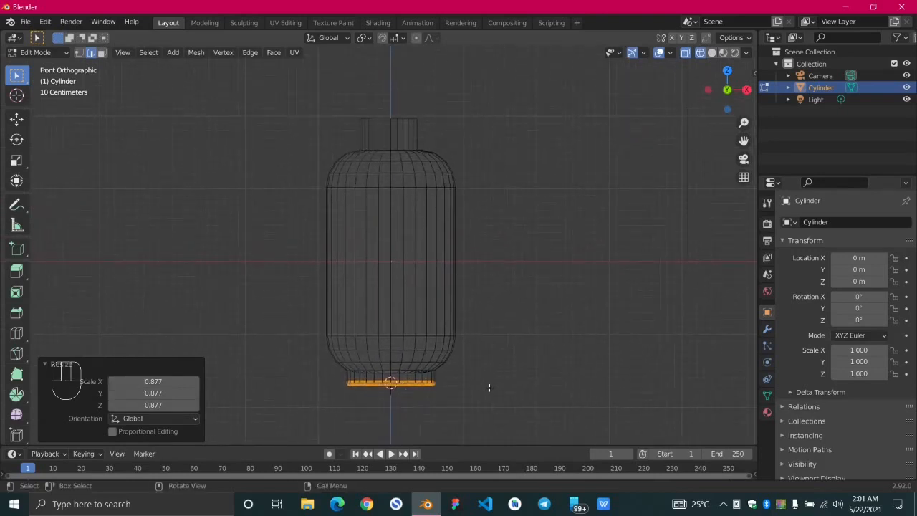
key(shift+d)
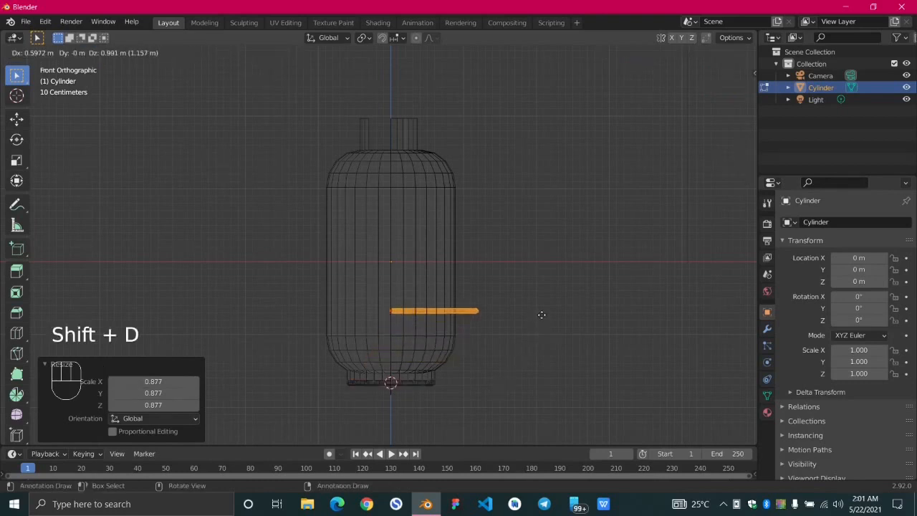
key(z)
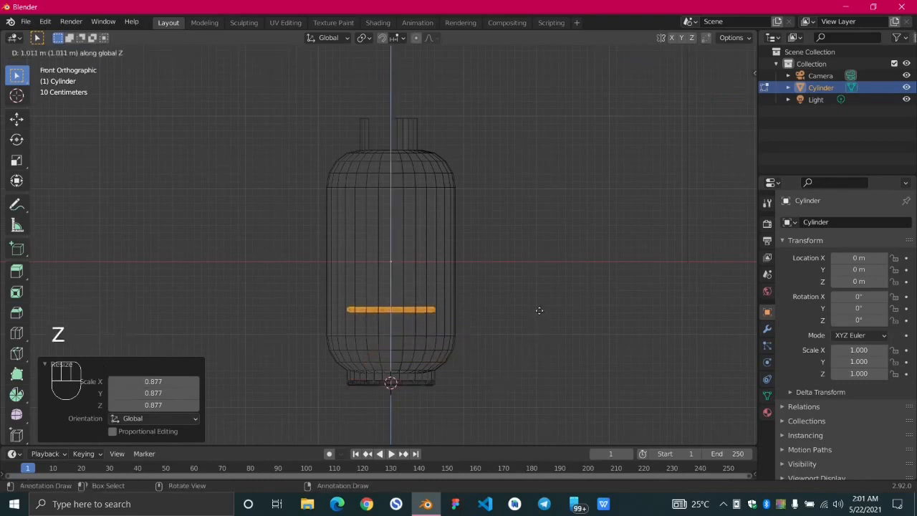
click(550, 122)
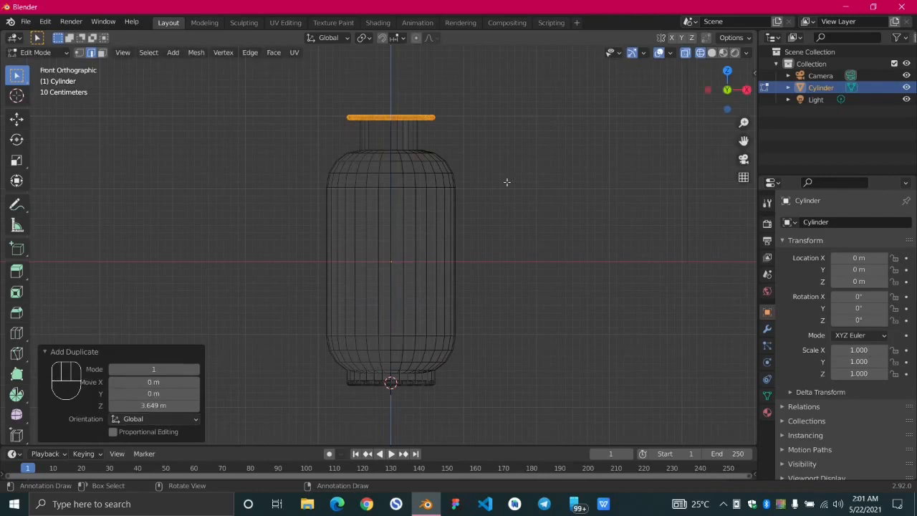
- From the top view, scale the duplicated torus down to about 0.763 so it lines up with the upright tabs
key(grave)
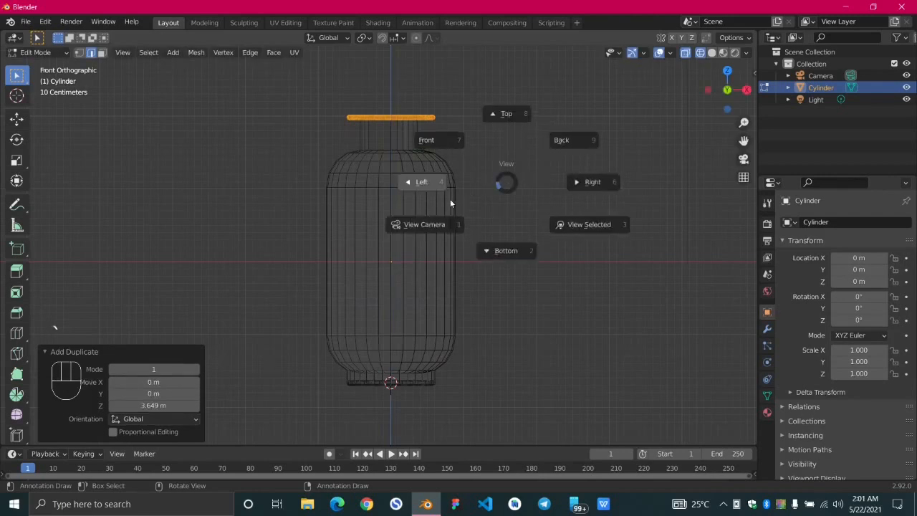
click(507, 112)
scroll(405, 269, up, 6)
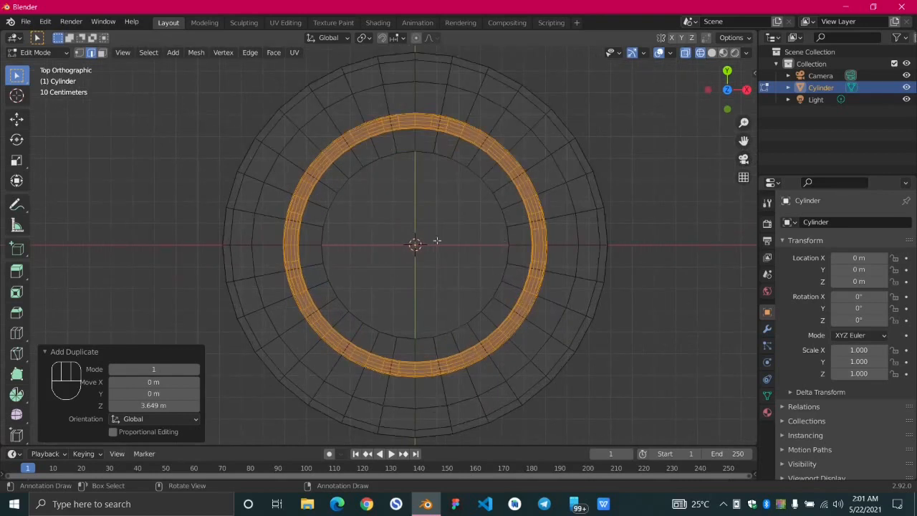
key(s)
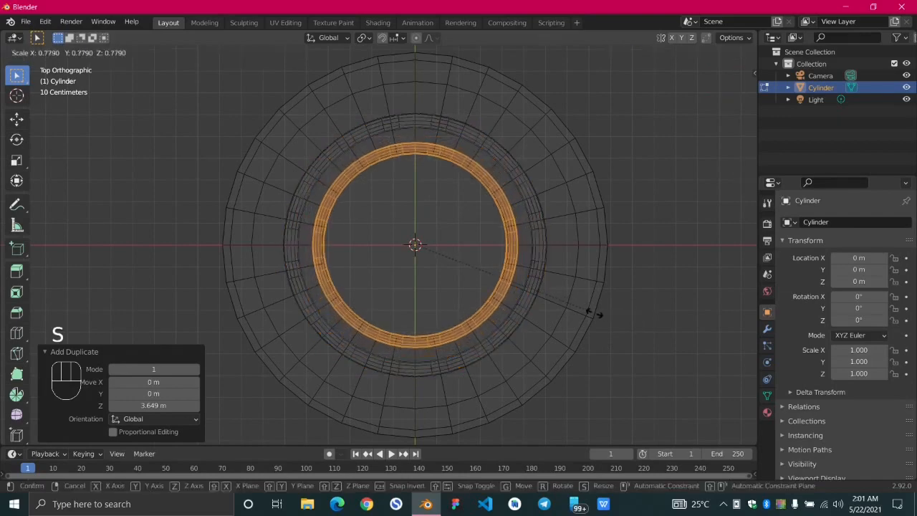
click(592, 310)
middle_drag(592, 311, 475, 242)
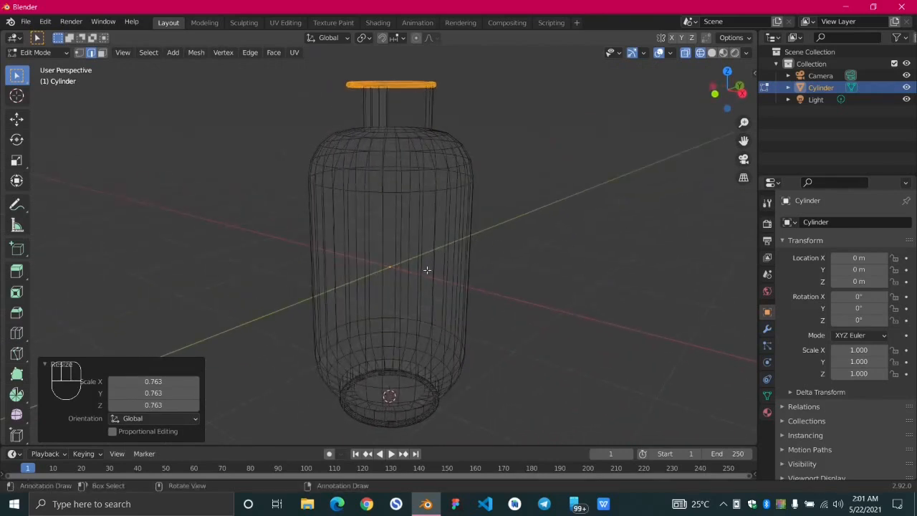
- Turn off X-ray and add one centred horizontal loop cut around the tank's body
click(686, 54)
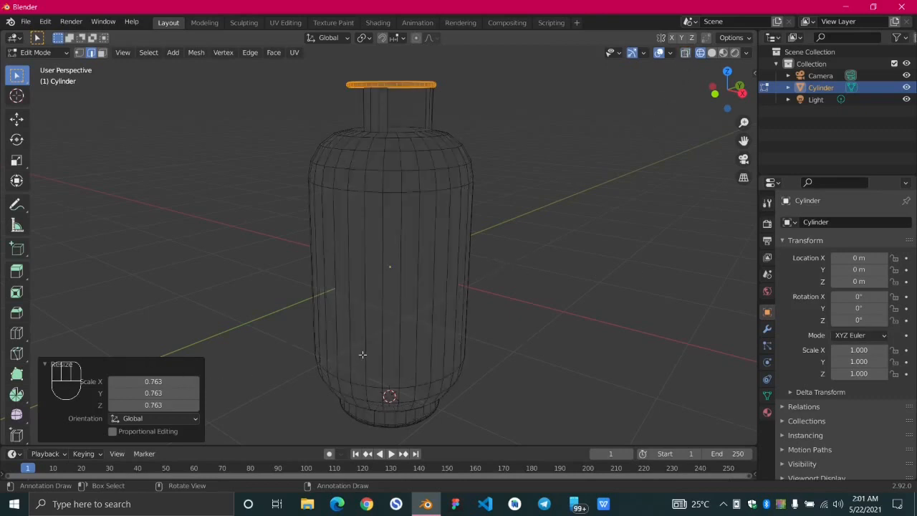
scroll(365, 353, up, 2)
middle_drag(467, 320, 421, 316)
scroll(373, 316, down, 2)
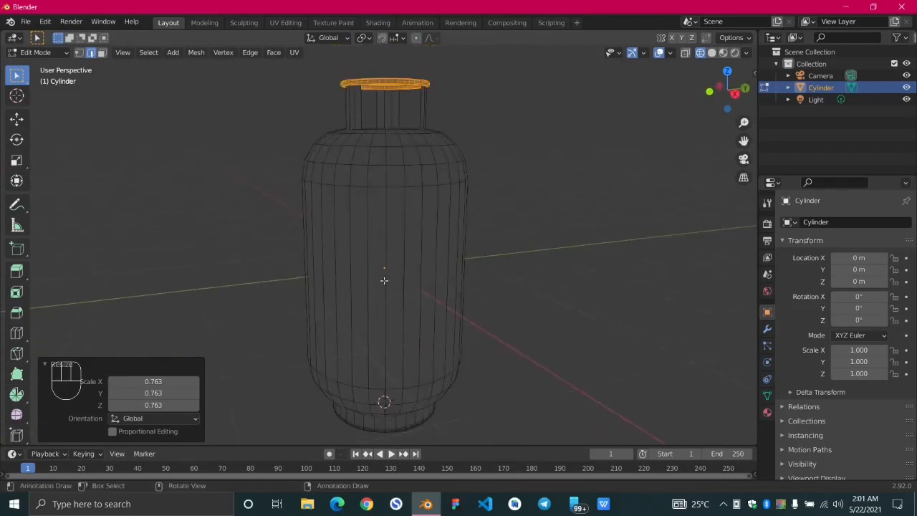
key(ctrl+r)
click(383, 281)
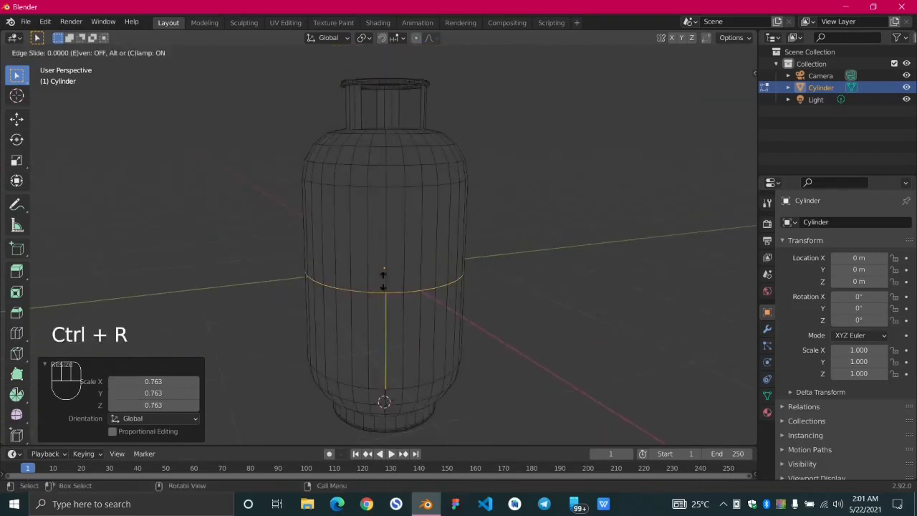
key(Escape)
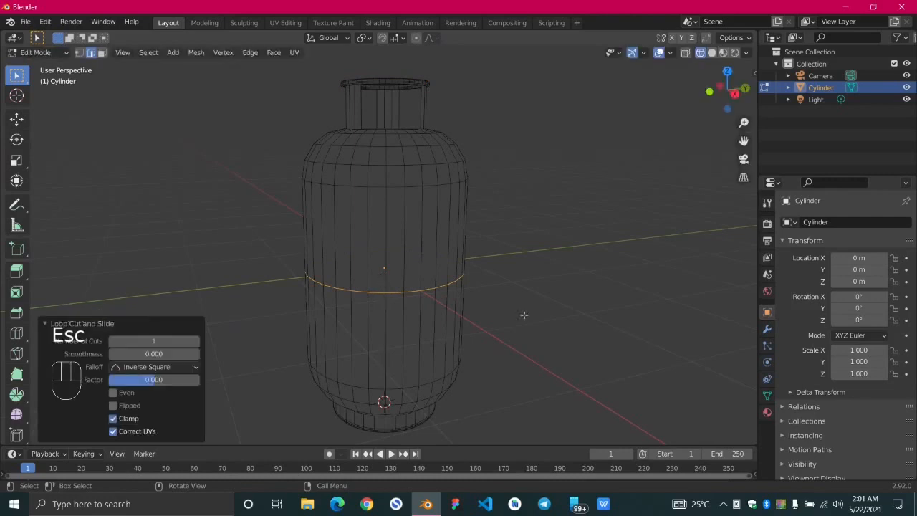
- Bevel the tank's middle edge loop with 2 segments and a width of about 0.035 m
middle_drag(514, 321, 536, 314)
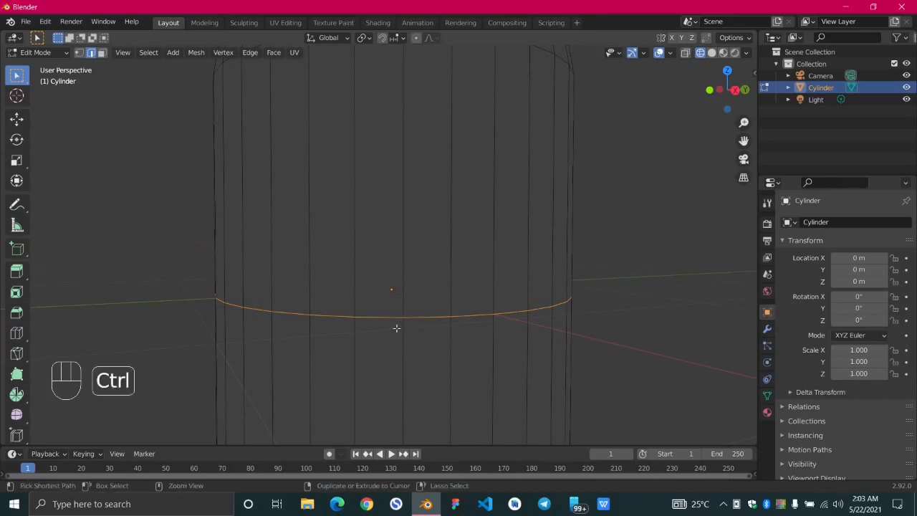
key(ctrl+b)
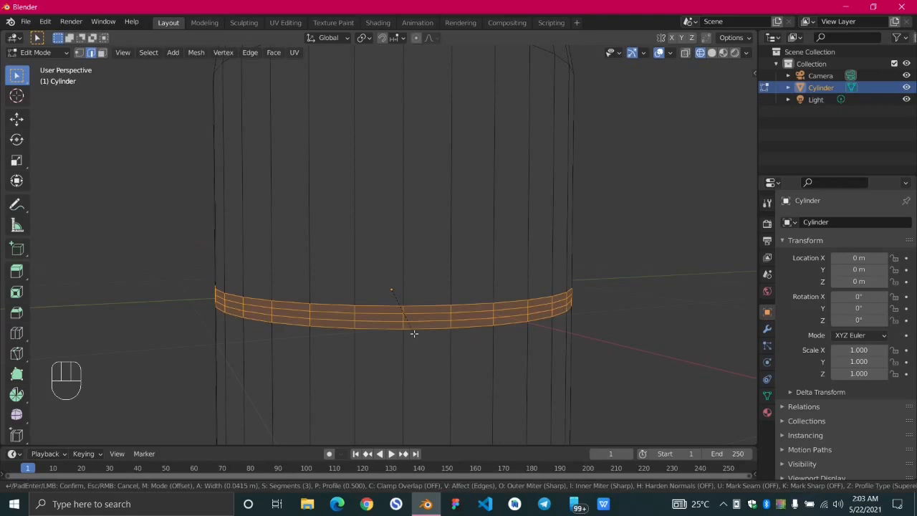
scroll(412, 331, down, 1)
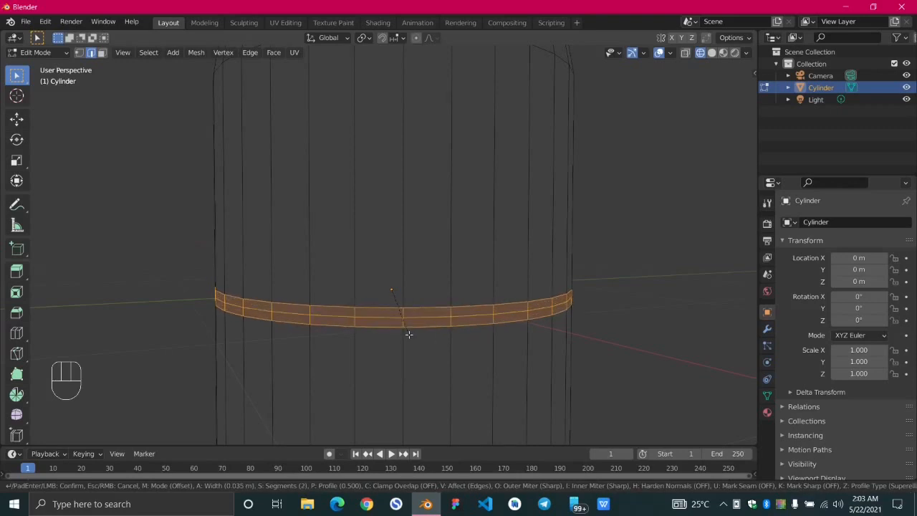
click(408, 335)
scroll(629, 333, down, 4)
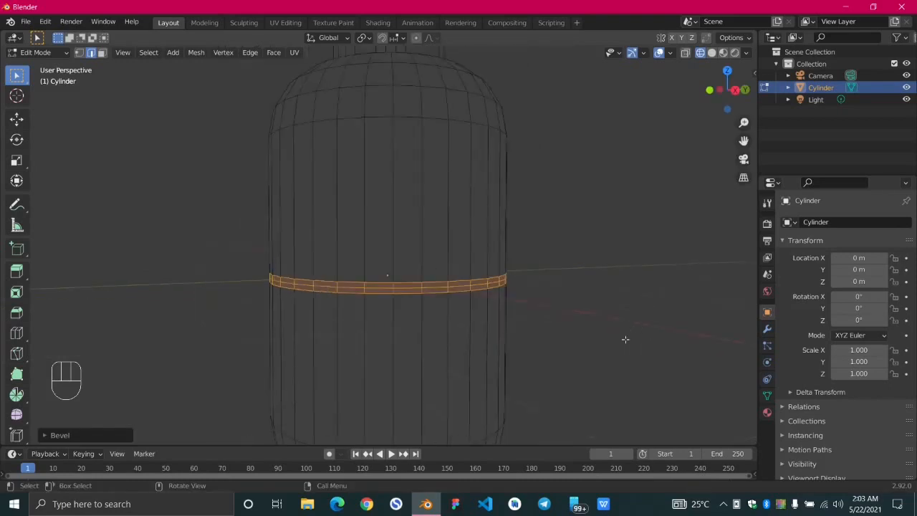
- Select the centre edge loop of the bevelled band and scale it up by about 1.04 to form a raised seam
middle_drag(625, 337, 481, 377)
scroll(350, 351, up, 3)
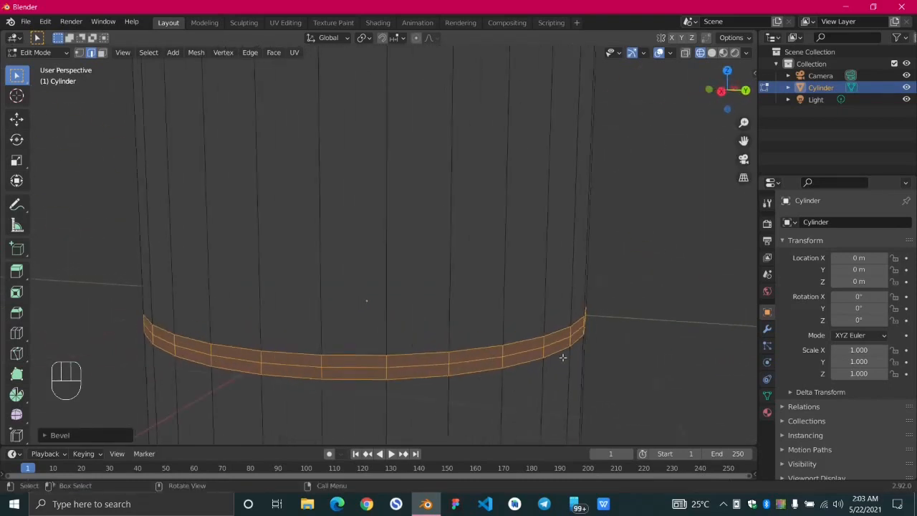
click(528, 355)
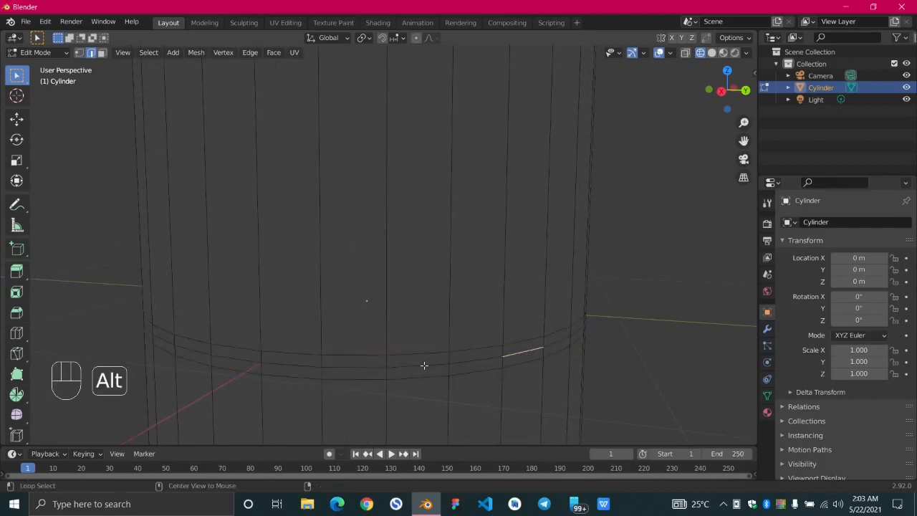
alt+click(424, 365)
scroll(422, 369, down, 3)
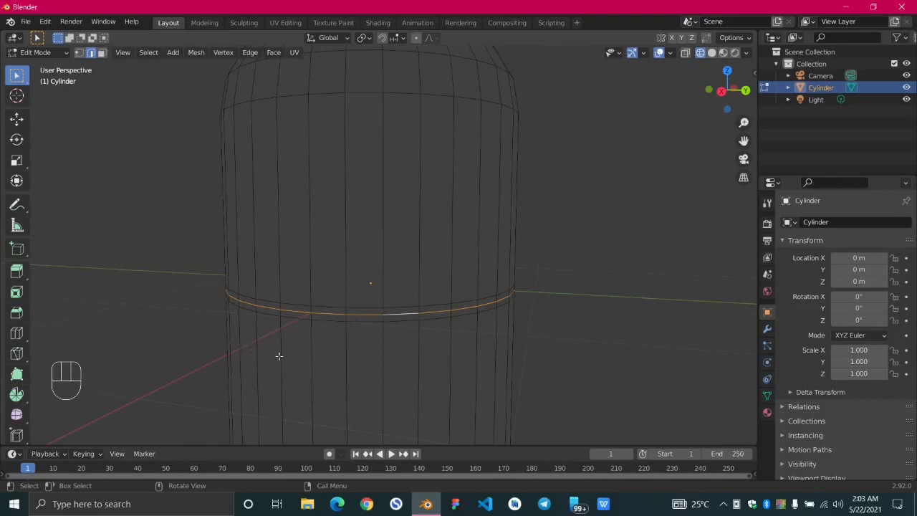
middle_drag(279, 356, 305, 356)
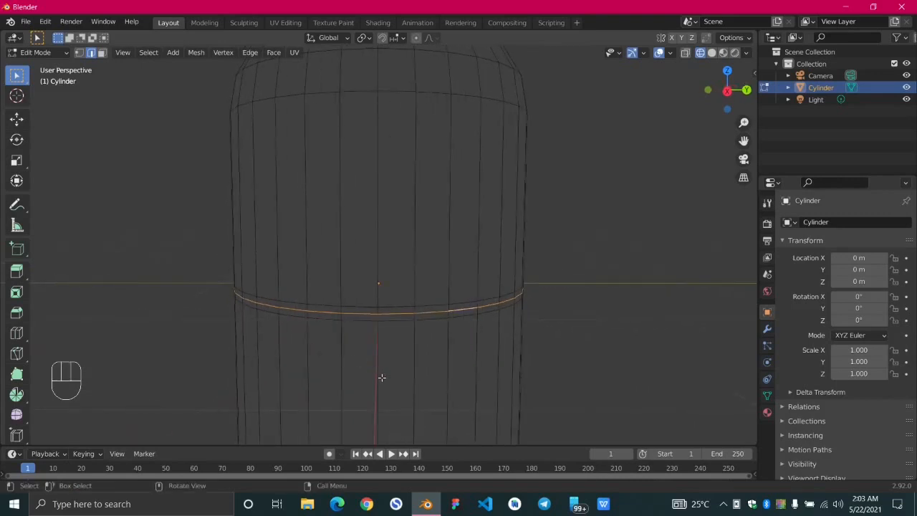
key(s)
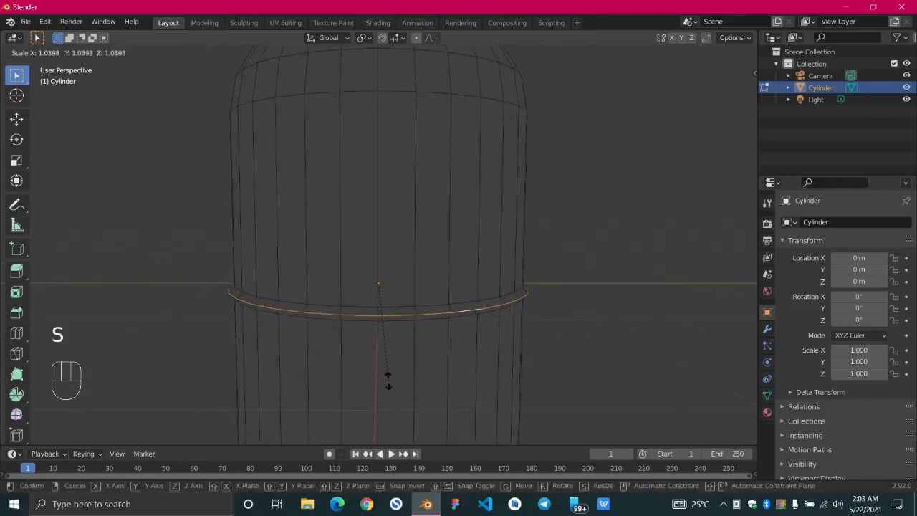
click(389, 379)
scroll(567, 330, down, 3)
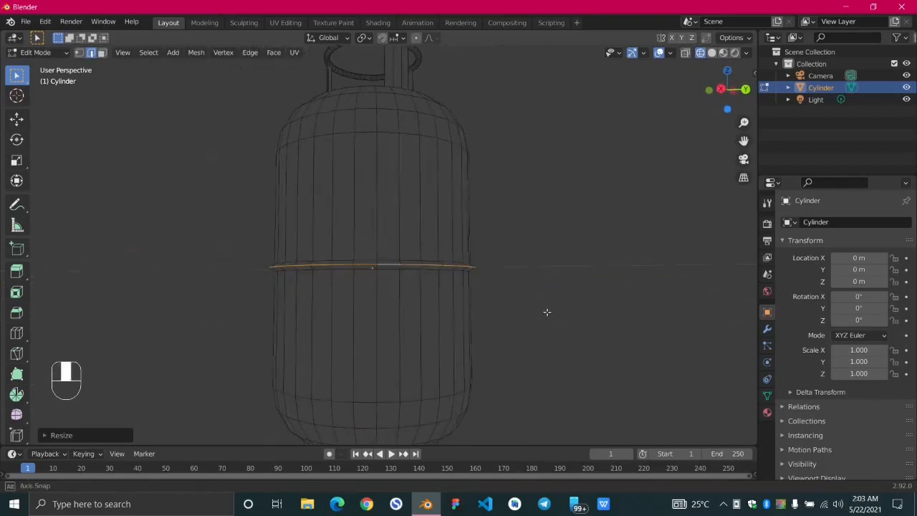
middle_drag(567, 309, 377, 295)
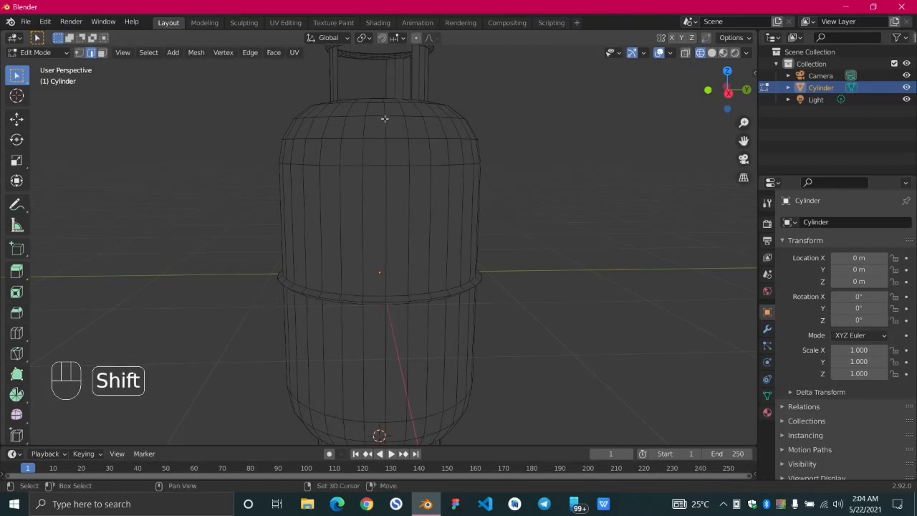
- In face selection mode, select the tank's round top face inside the tabs and inset it
middle_drag(356, 248, 394, 277)
click(101, 53)
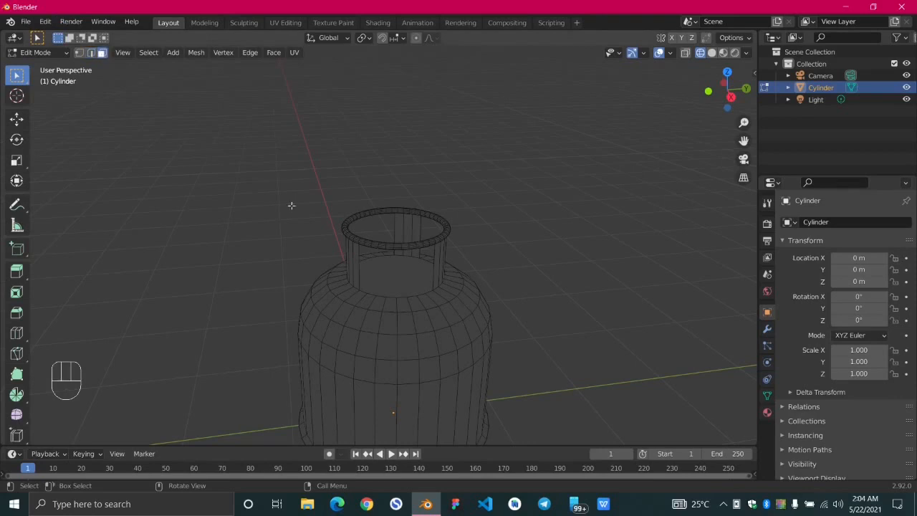
scroll(454, 307, up, 4)
click(433, 365)
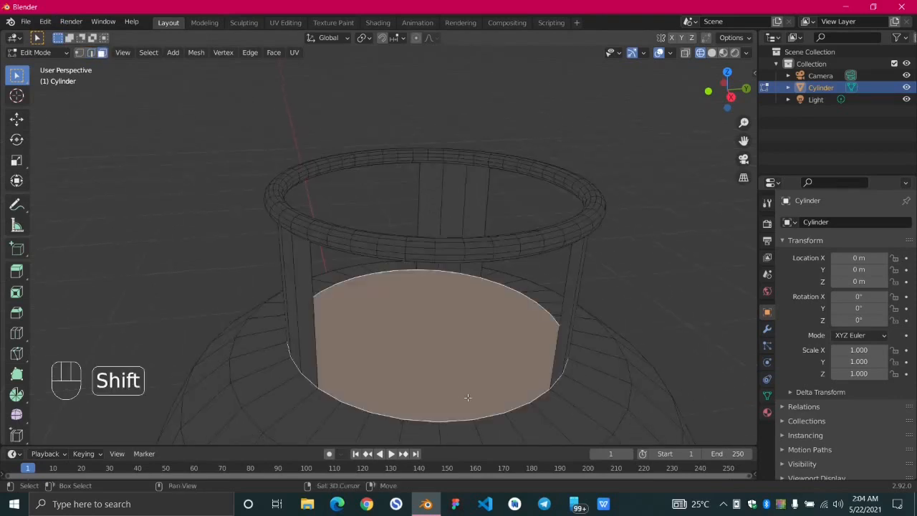
shift+middle_drag(437, 369, 280, 280)
middle_drag(360, 331, 479, 338)
scroll(415, 339, up, 2)
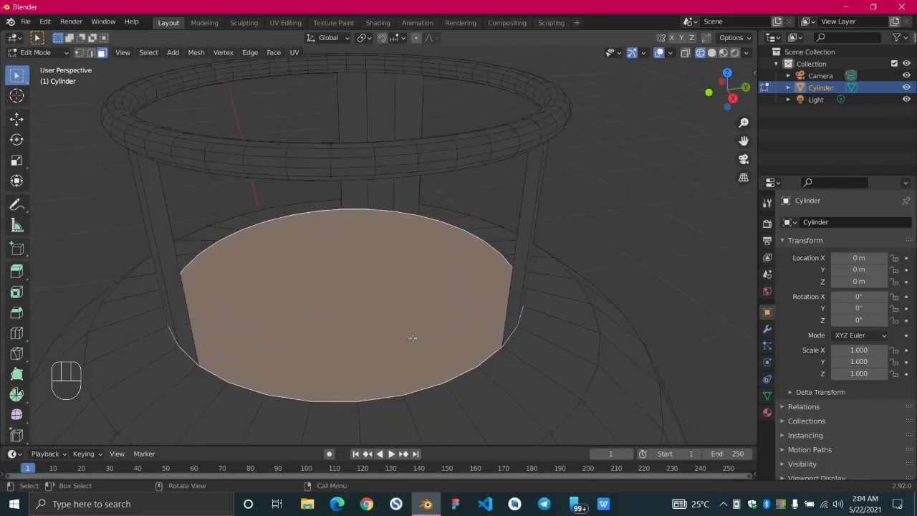
scroll(414, 337, up, 2)
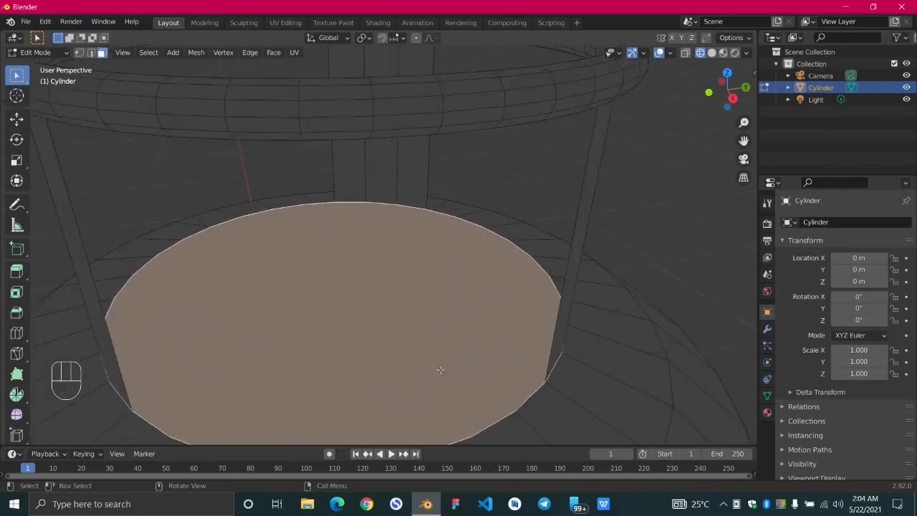
key(i)
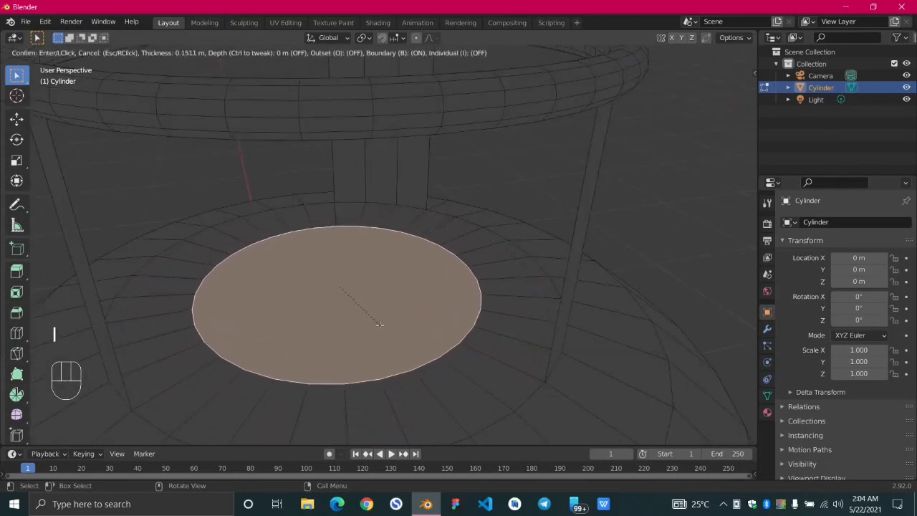
click(380, 328)
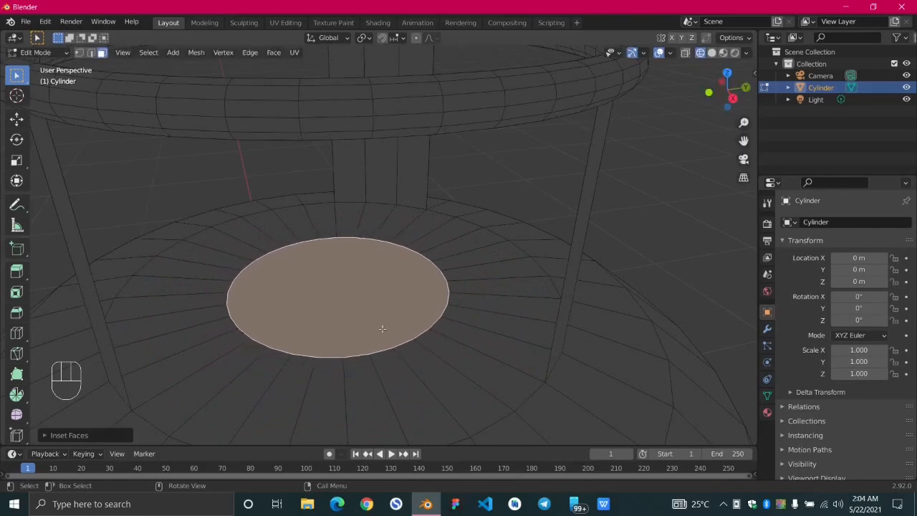
- Scale the inset circular face on the tank's top down slightly
scroll(412, 363, down, 3)
scroll(412, 364, down, 3)
middle_drag(399, 348, 486, 361)
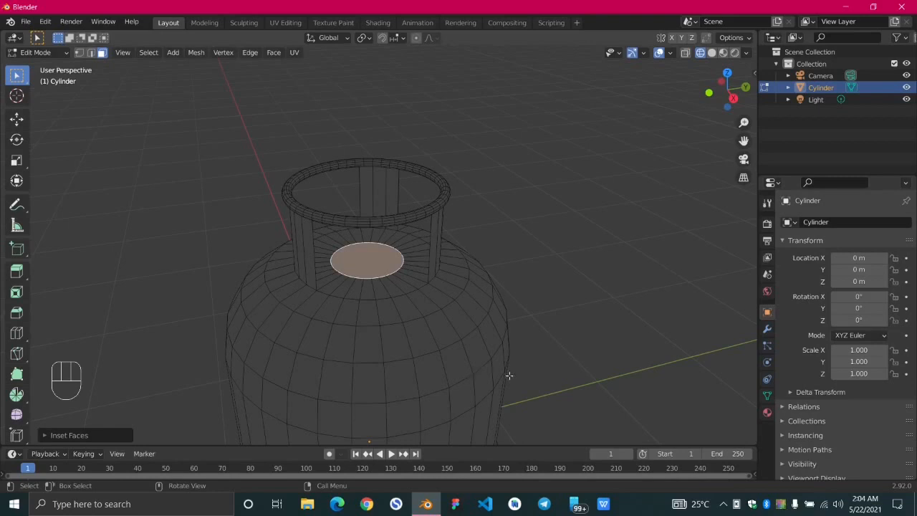
key(s)
click(482, 359)
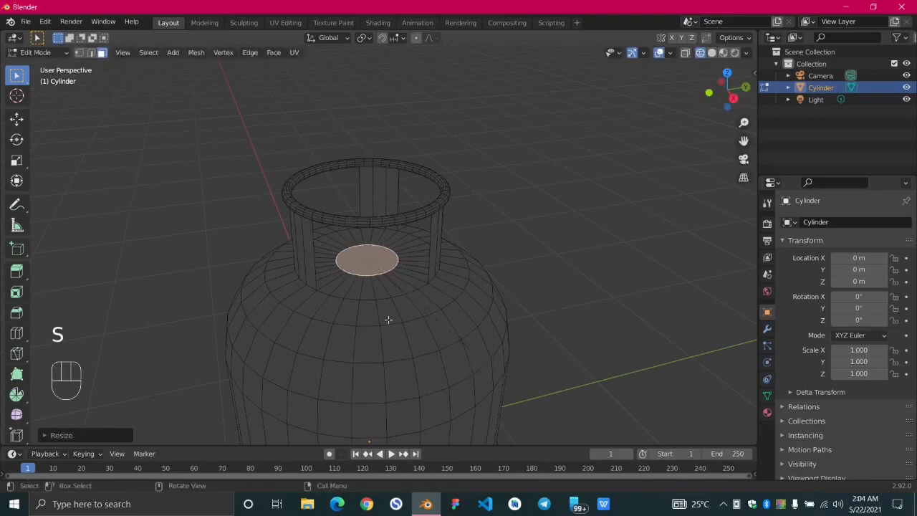
- Extrude the circular face upward slightly to form a low disc on the tank's top
scroll(387, 319, up, 5)
key(e)
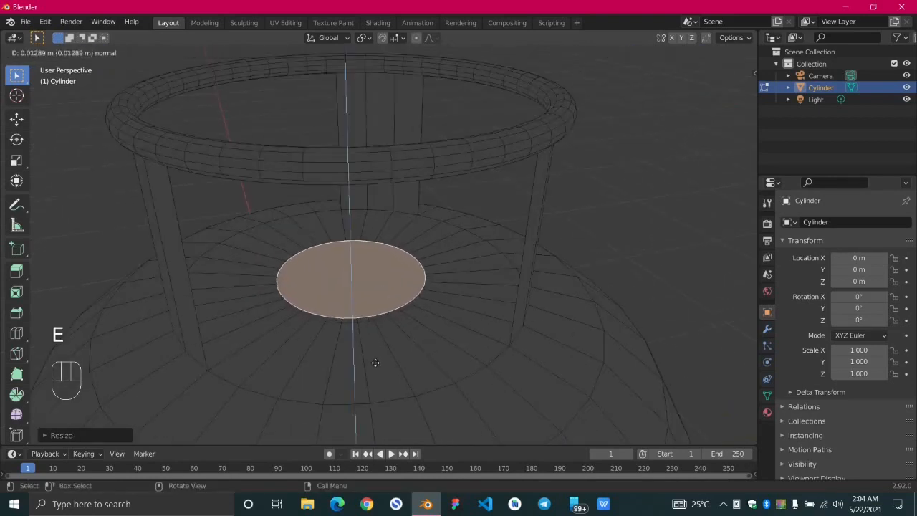
click(374, 359)
- Inset the top face of the low disc to a small central circle
scroll(397, 344, up, 5)
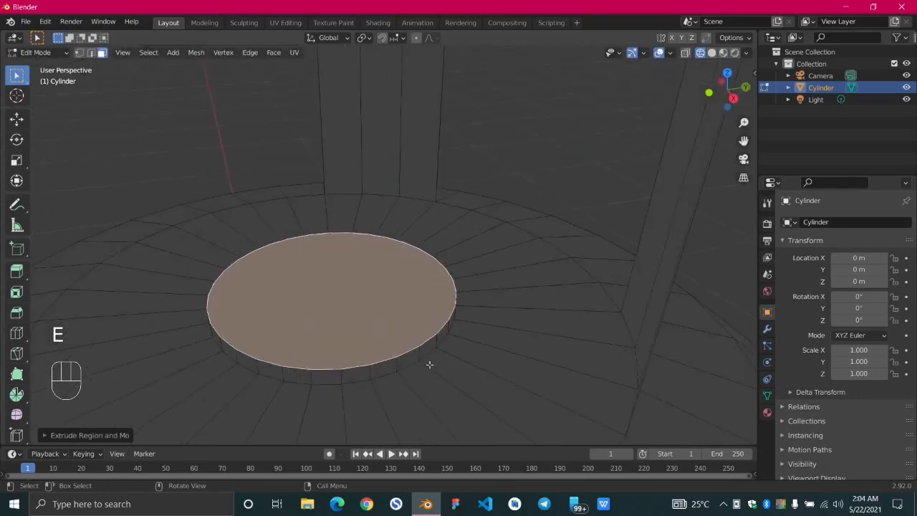
scroll(430, 365, up, 1)
scroll(430, 391, down, 2)
middle_drag(423, 399, 439, 394)
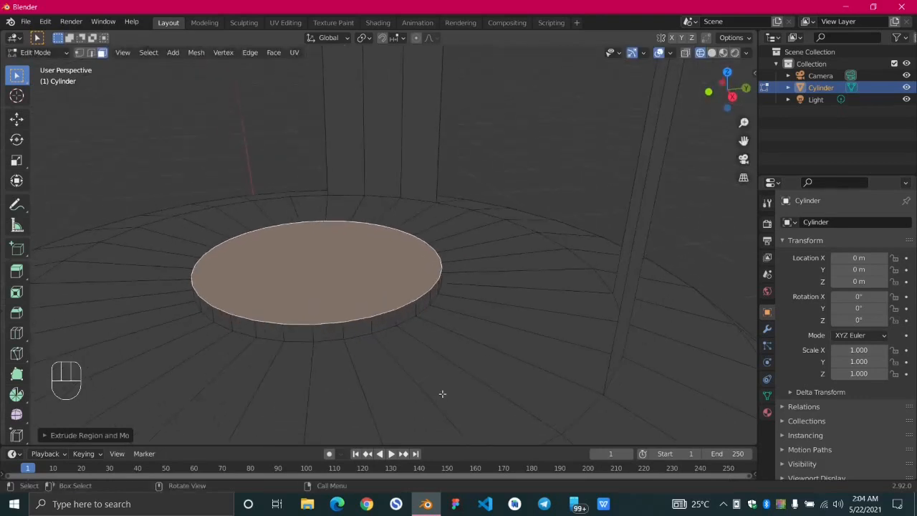
key(i)
click(388, 324)
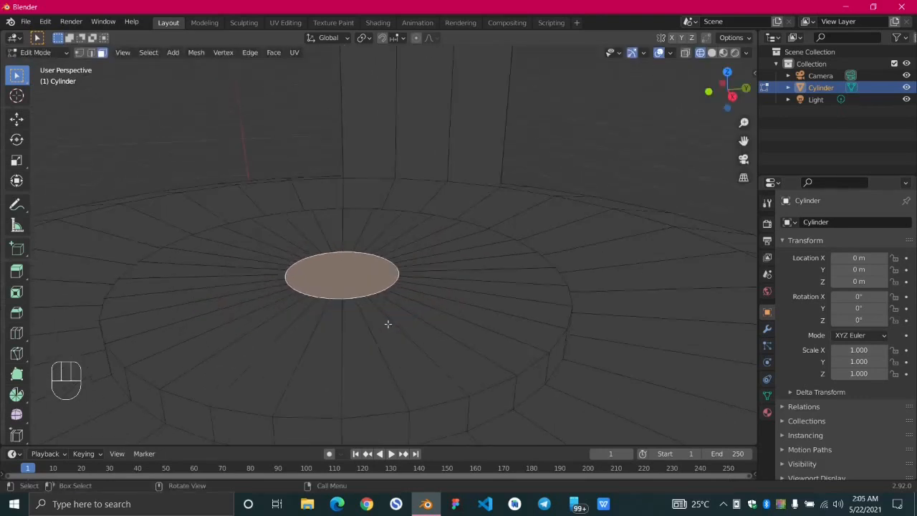
- Extrude the small central circle upward by about 0.047 m, and extrude it up a second time to form the valve stem
key(e)
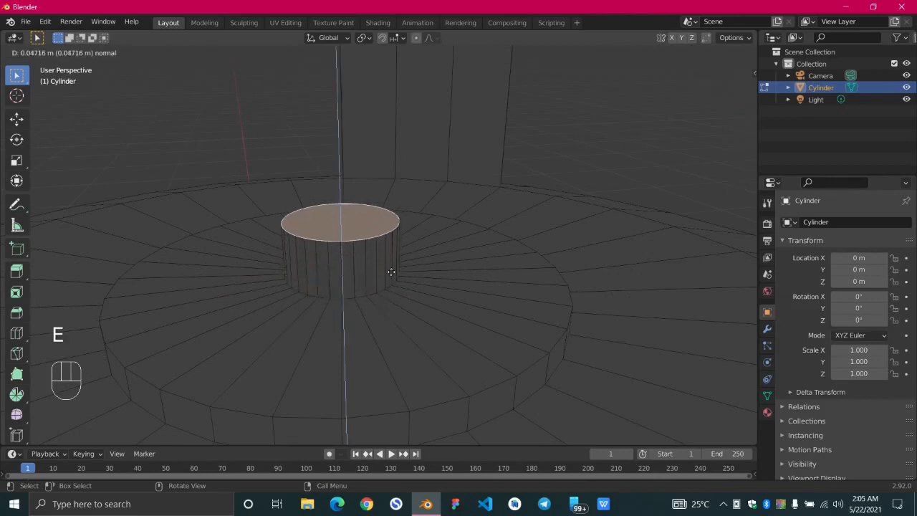
click(392, 271)
key(e)
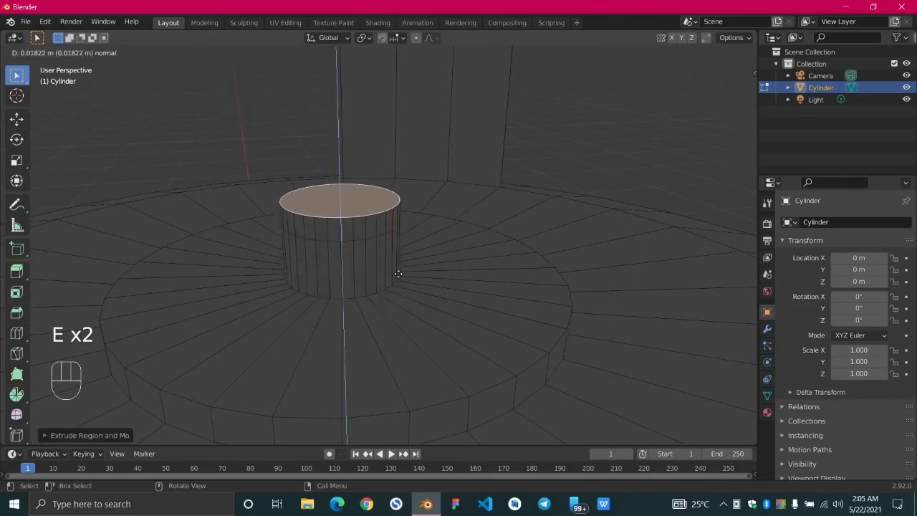
click(412, 242)
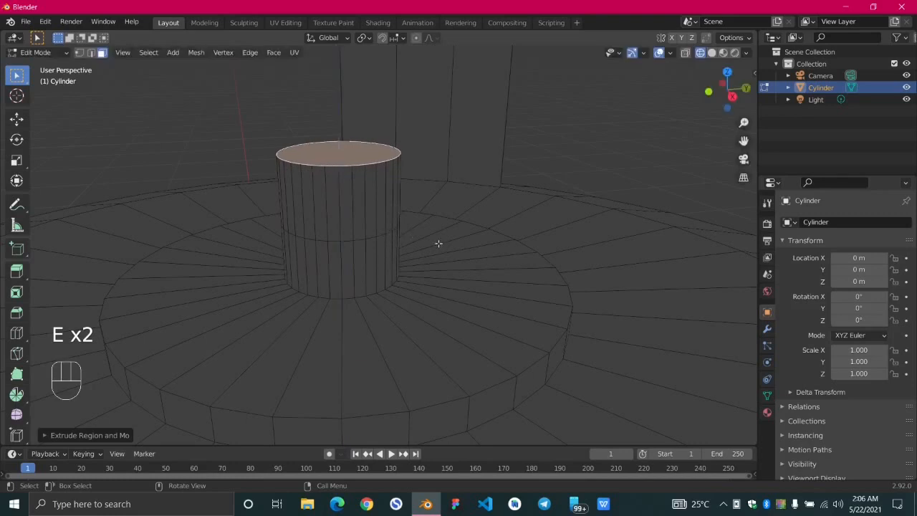
- Inset the valve stem's top face by about 0.014 m and extrude it up into a short, narrower collar
key(i)
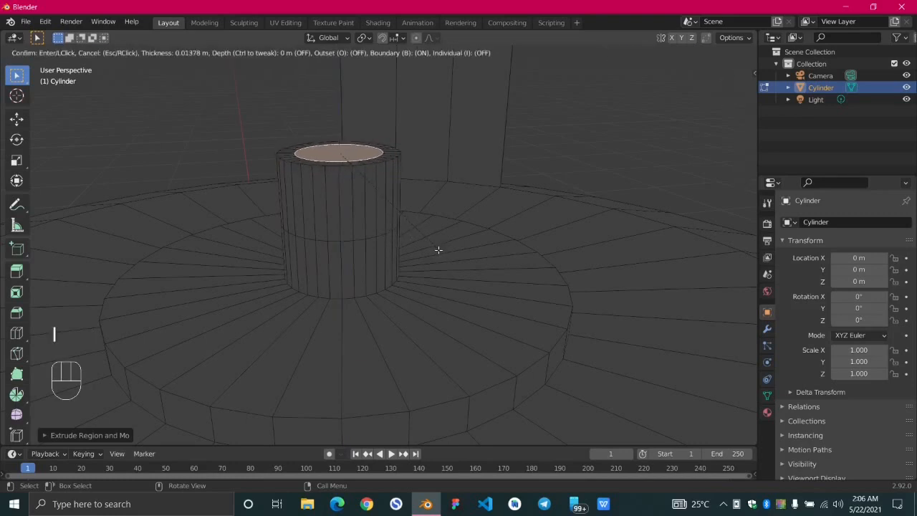
click(439, 251)
key(e)
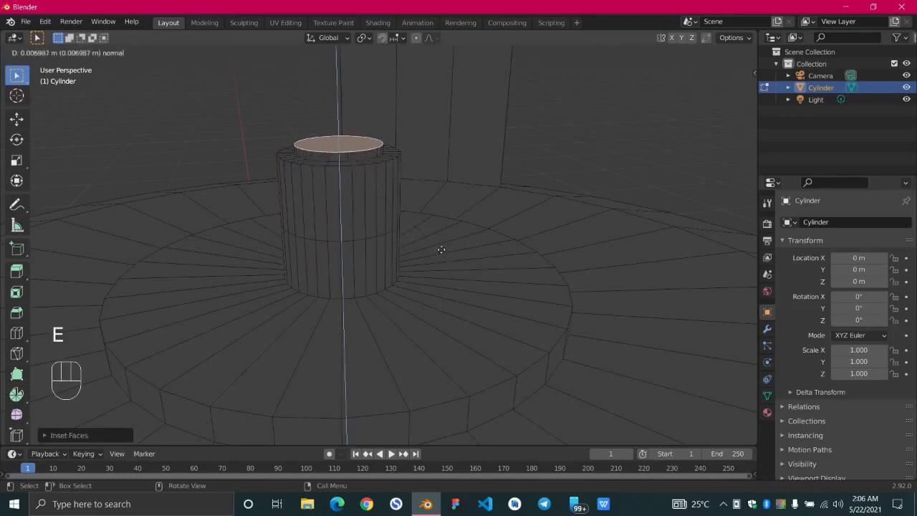
click(437, 240)
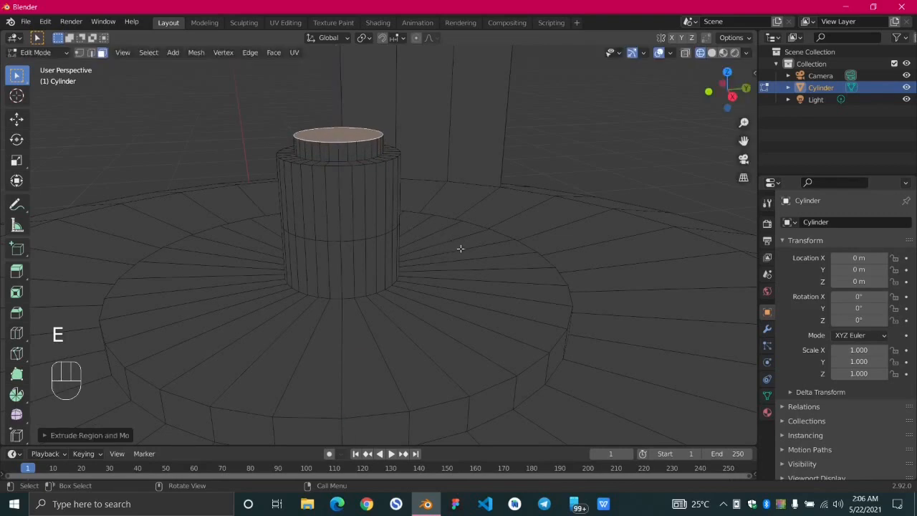
key(e)
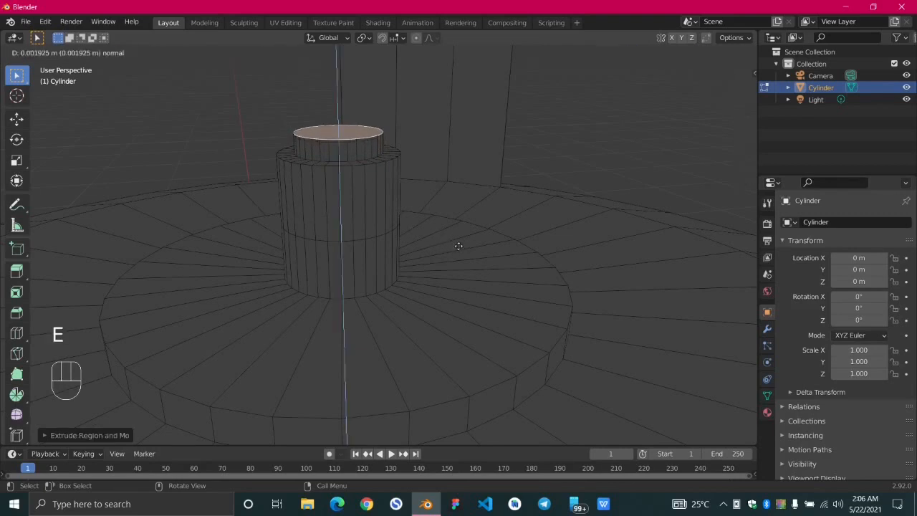
key(Escape)
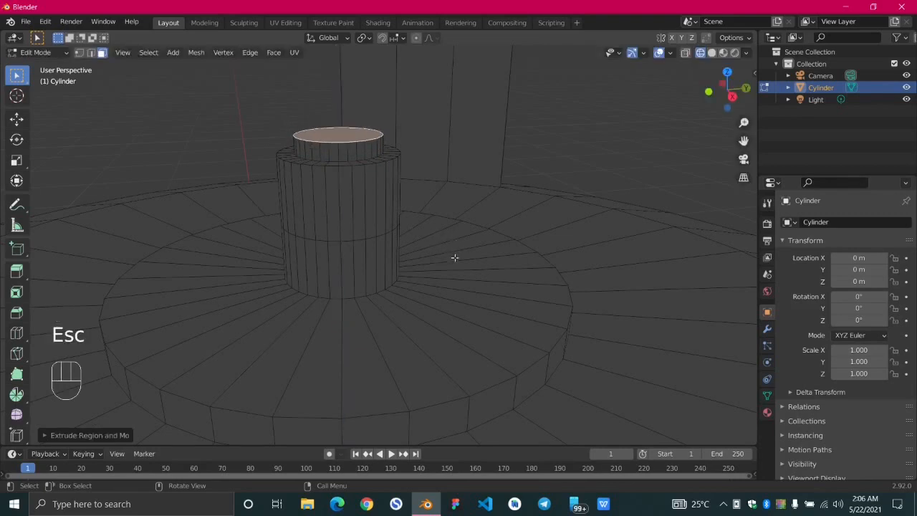
- Scale the collar's top face by about 1.37 and extrude it upward about 0.012 m into a wider cap
key(s)
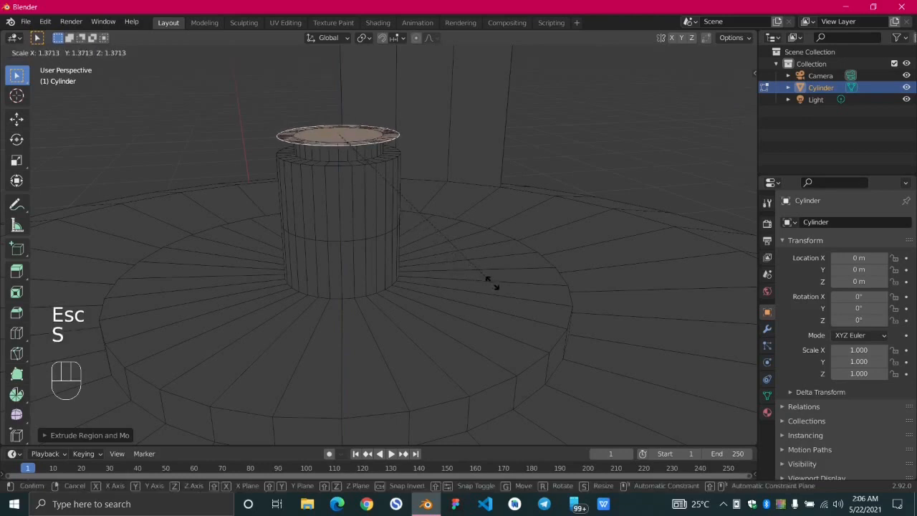
click(494, 284)
key(e)
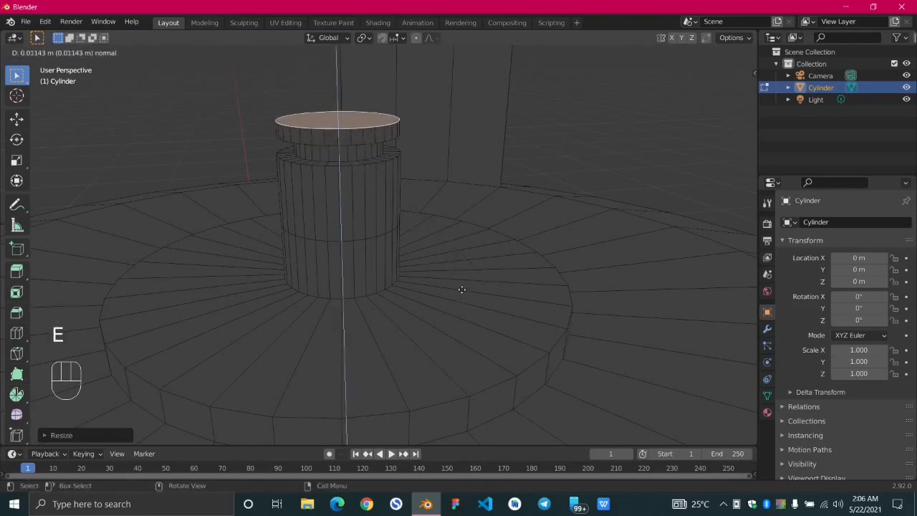
click(462, 287)
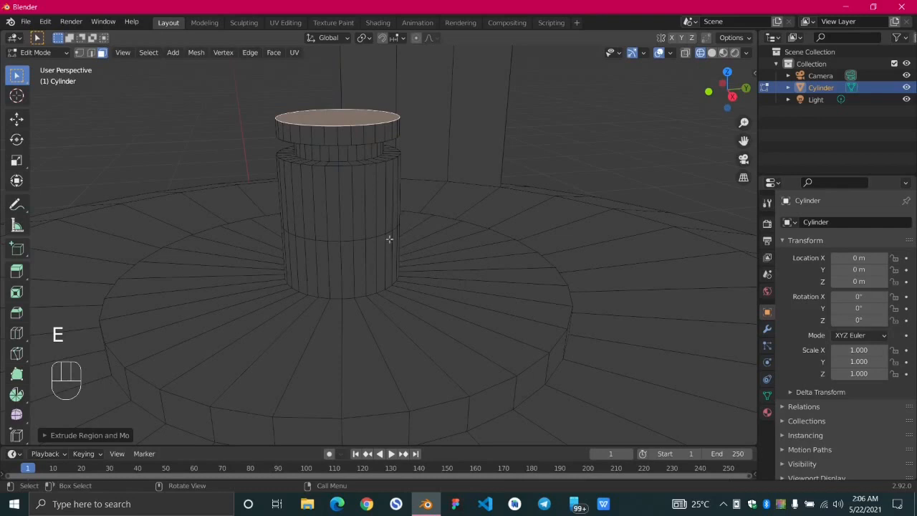
- Inset the cap's top face by about 0.015 m and, with X-ray on, extrude it down about 0.09 m to hollow the valve stem
middle_drag(374, 224, 440, 287)
mouse_move(485, 317)
middle_down()
mouse_move(491, 334)
mouse_move(488, 327)
middle_up()
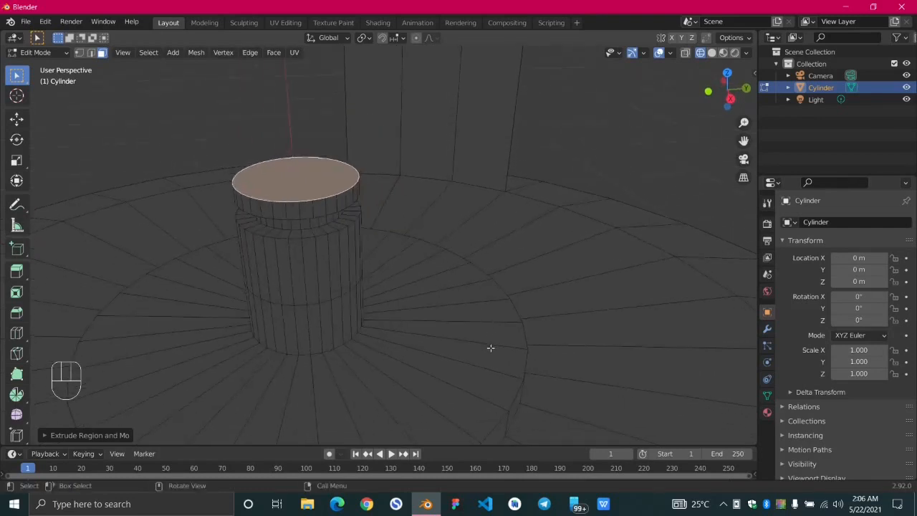
key(i)
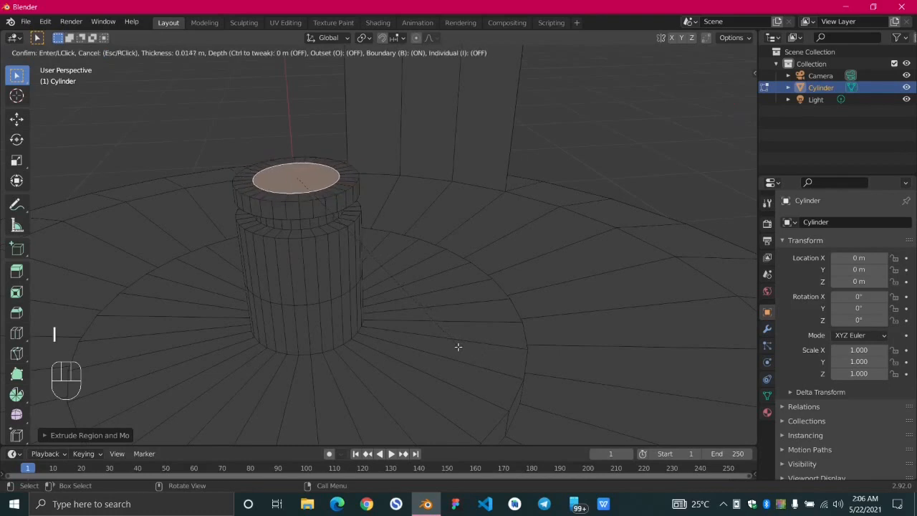
click(457, 346)
middle_drag(457, 347, 609, 119)
click(684, 53)
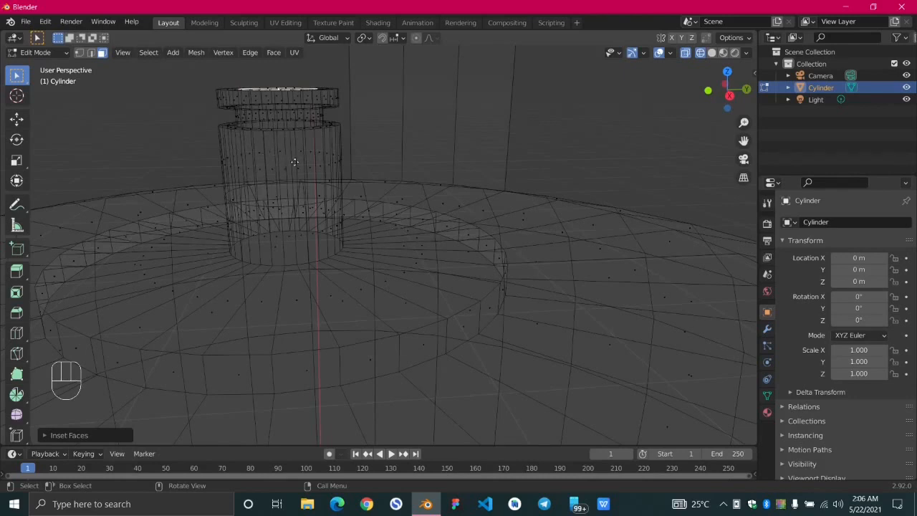
key(e)
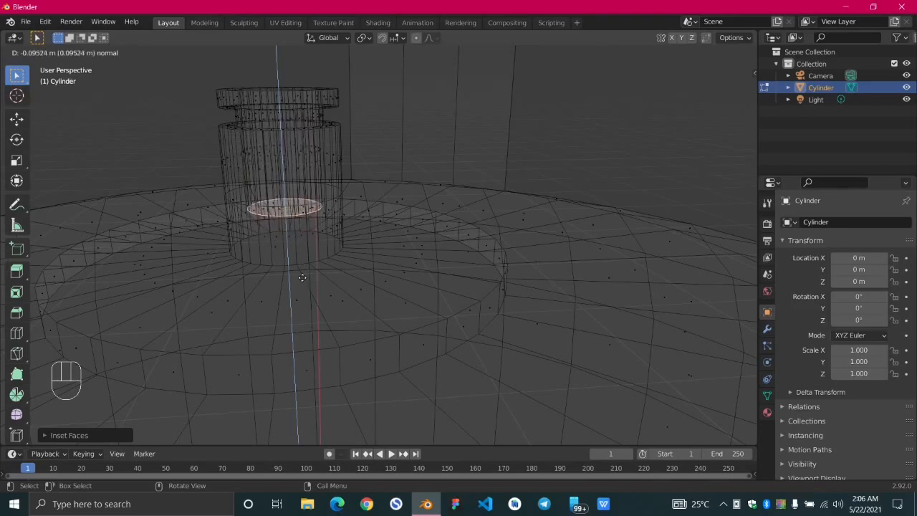
click(303, 274)
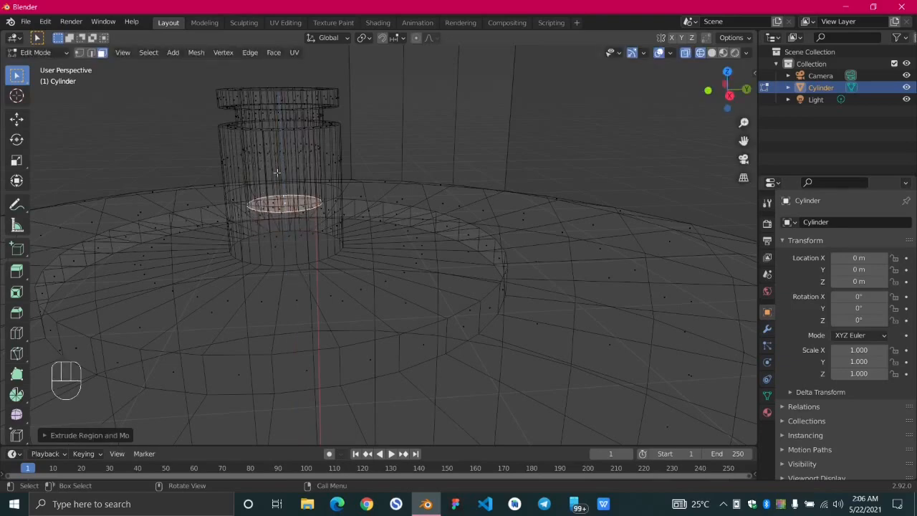
- Inset the hole's bottom face to a tiny circle, extrude it up about 0.085 m as an inner pin, and turn X-ray off
middle_drag(276, 172, 383, 257)
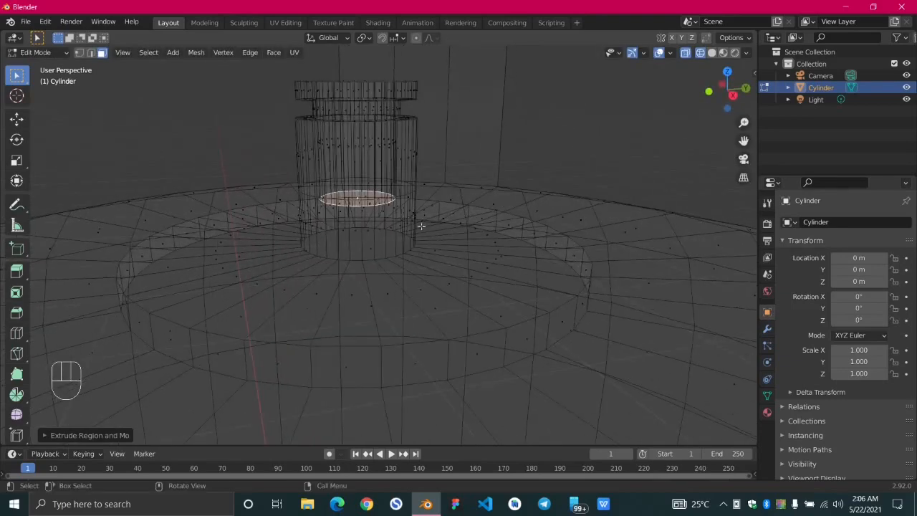
middle_drag(394, 213, 344, 224)
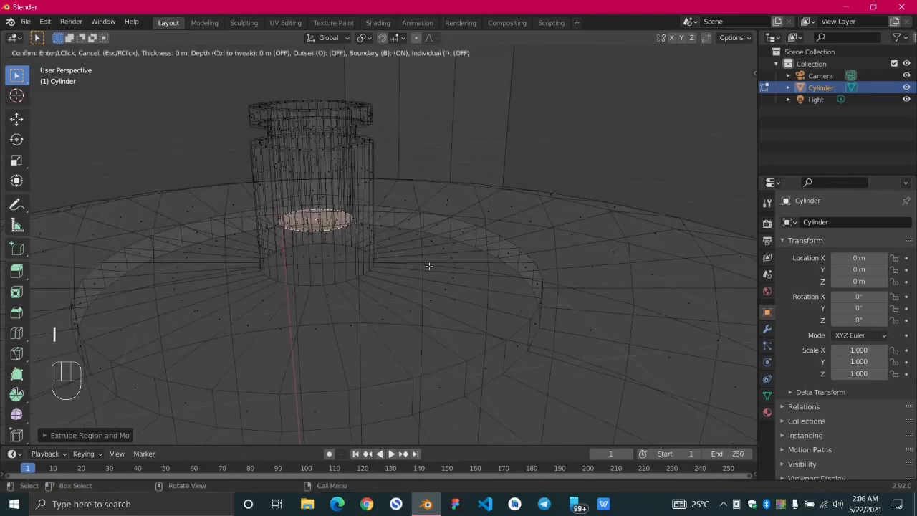
key(i)
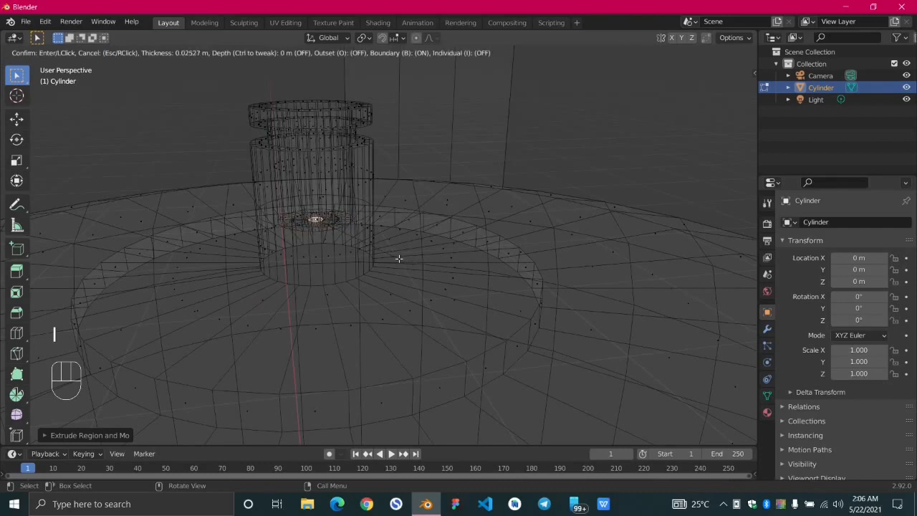
click(397, 289)
key(e)
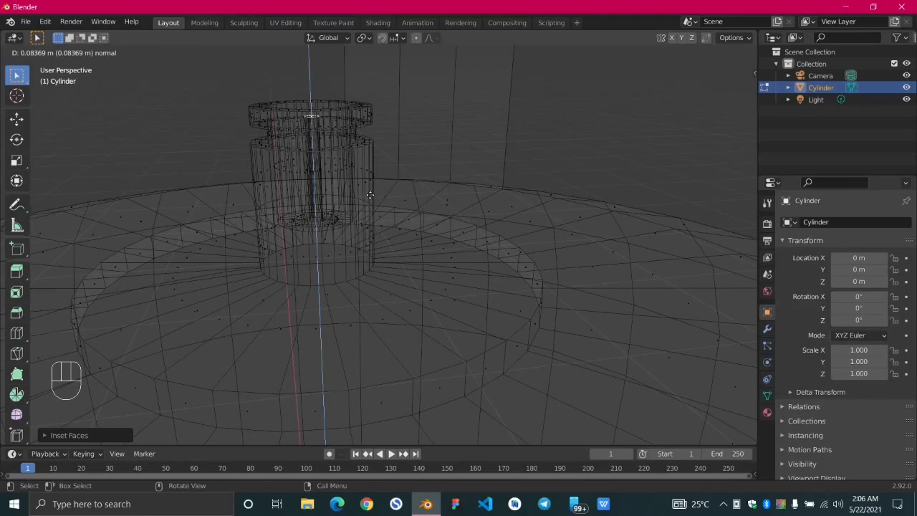
click(367, 192)
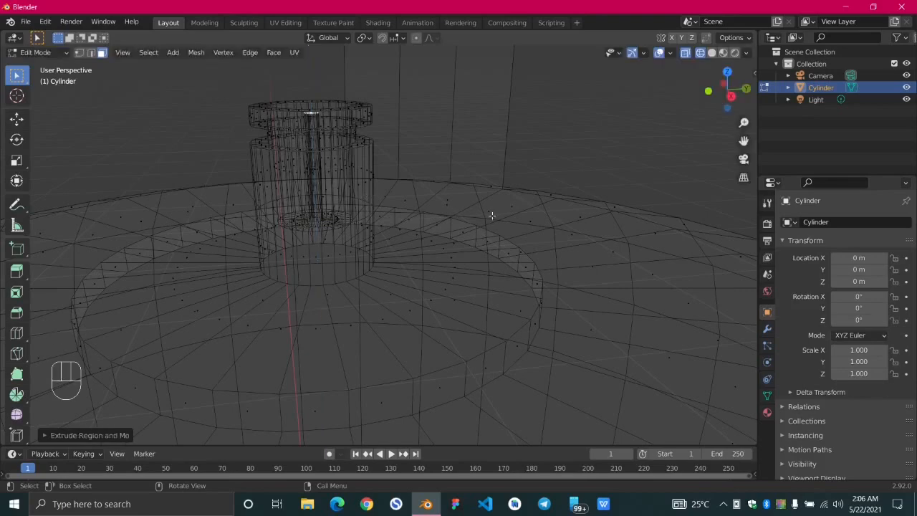
middle_drag(491, 215, 572, 183)
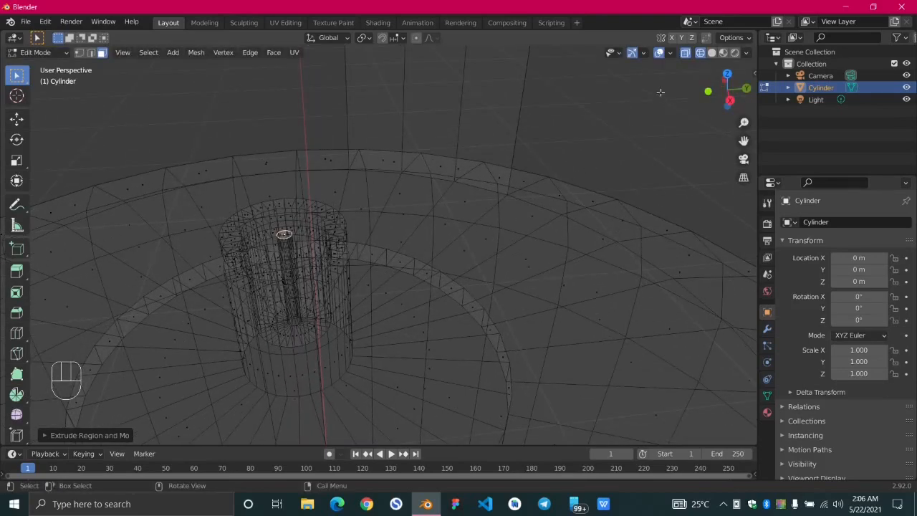
click(687, 53)
middle_drag(418, 430, 262, 365)
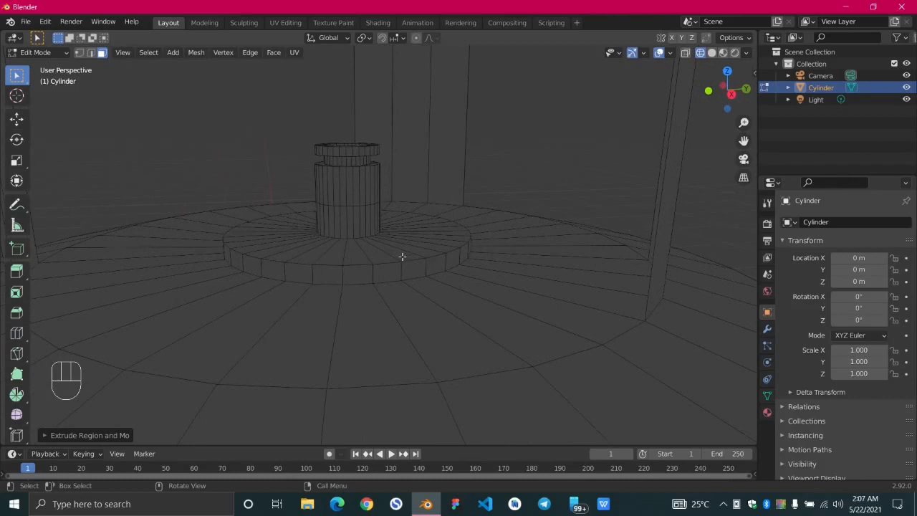
middle_drag(389, 159, 305, 187)
scroll(304, 187, up, 2)
middle_drag(301, 139, 313, 166)
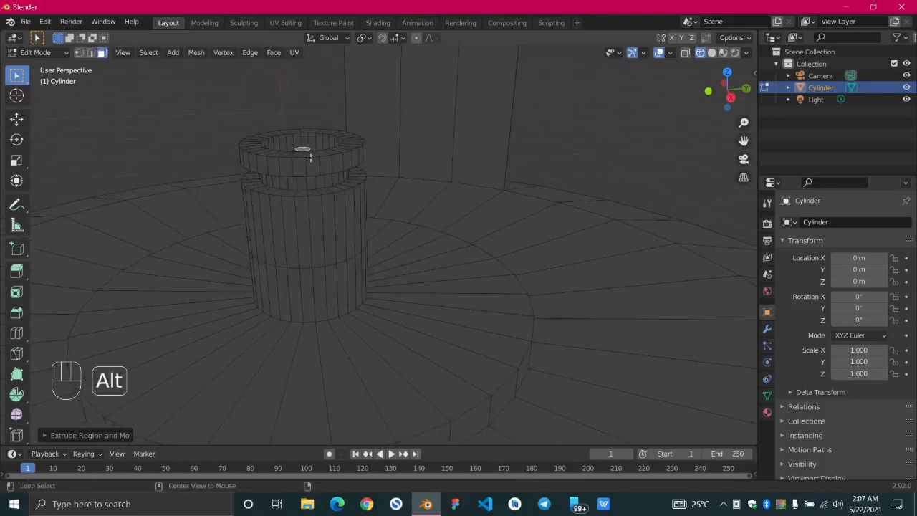
alt+click(310, 157)
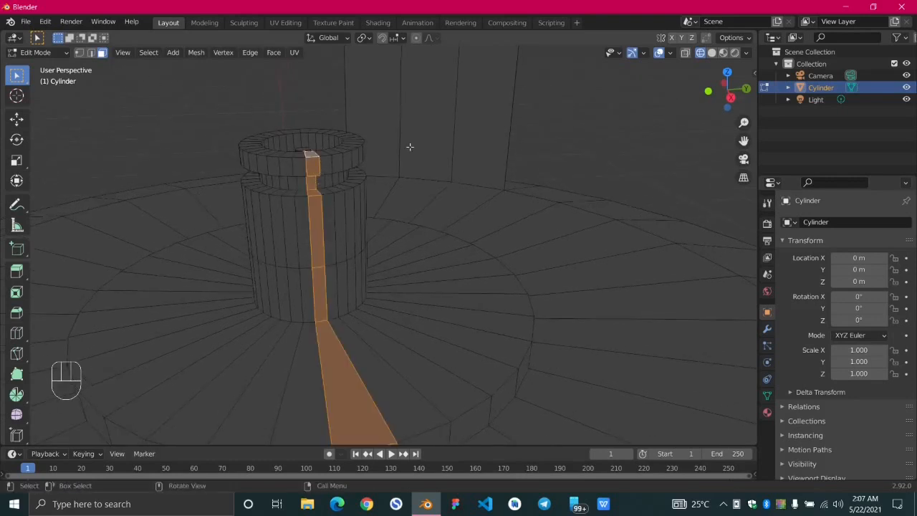
click(91, 52)
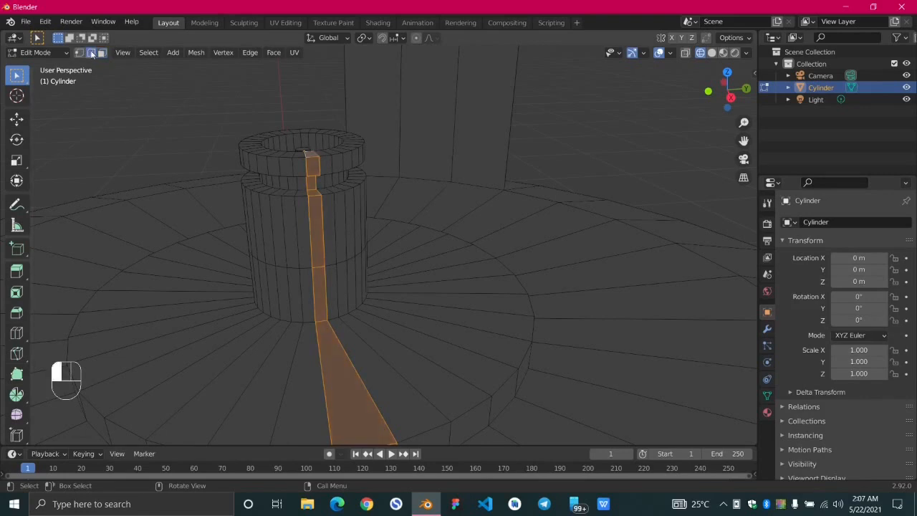
click(315, 162)
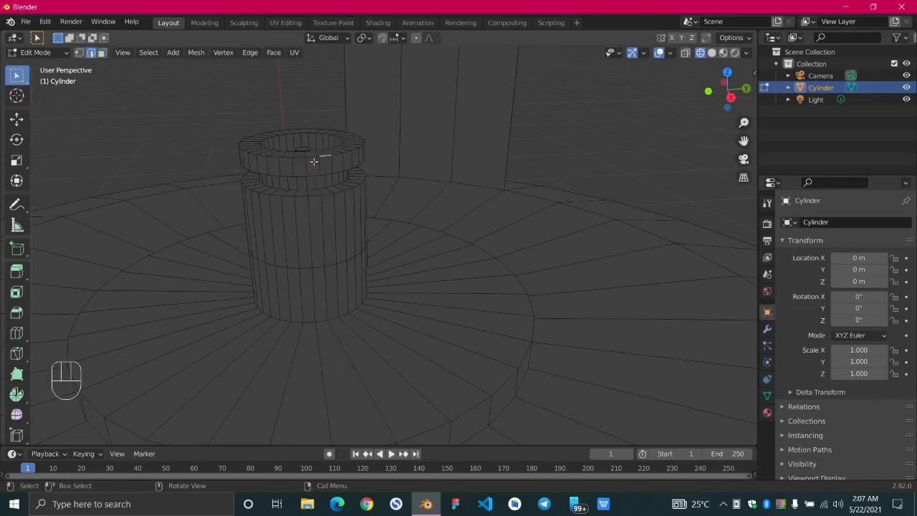
alt+click(313, 157)
scroll(329, 197, up, 4)
scroll(238, 157, down, 2)
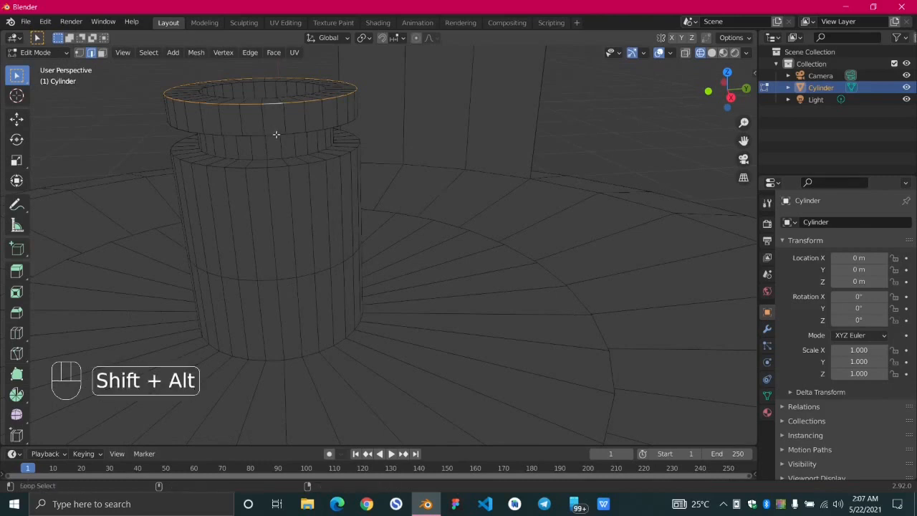
alt+shift+click(276, 134)
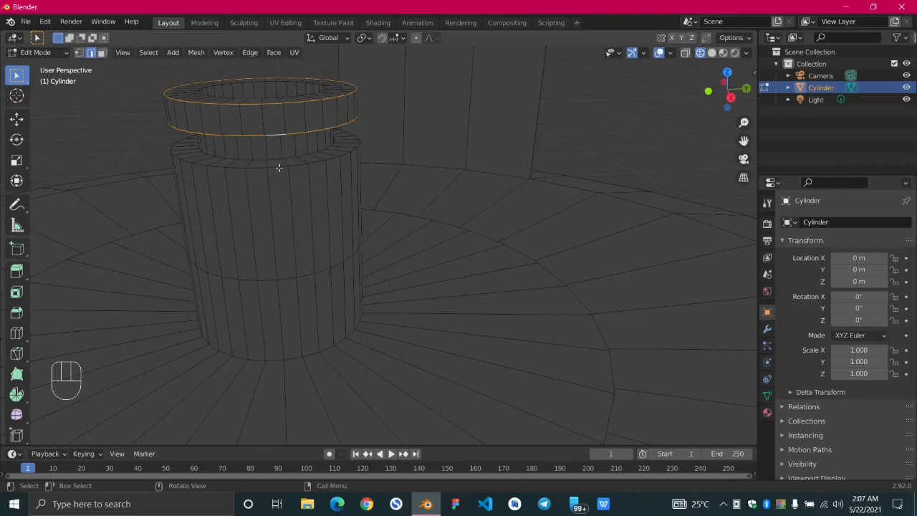
click(575, 125)
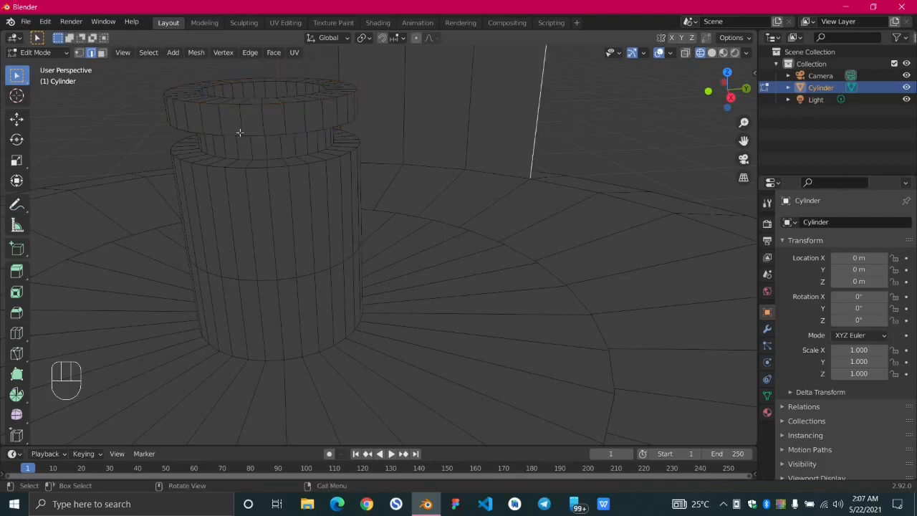
click(101, 55)
scroll(270, 213, down, 5)
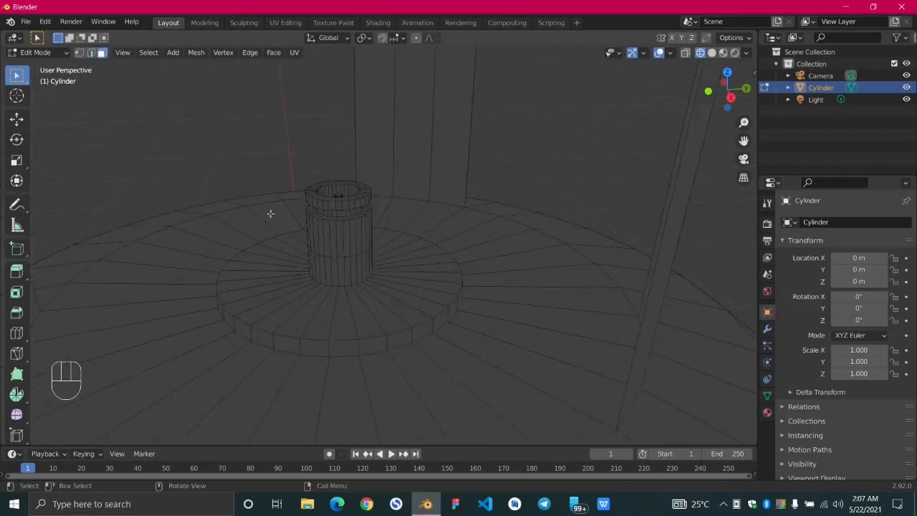
scroll(124, 130, up, 3)
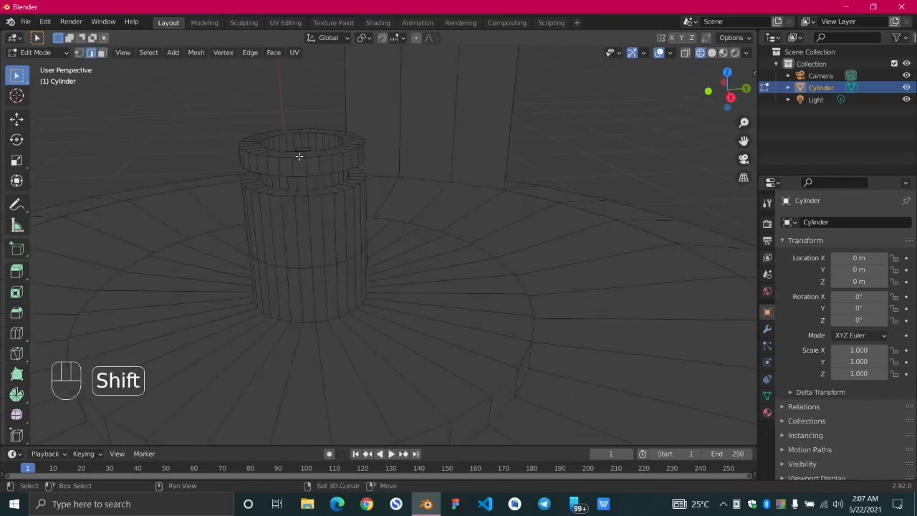
alt+click(304, 167)
click(645, 139)
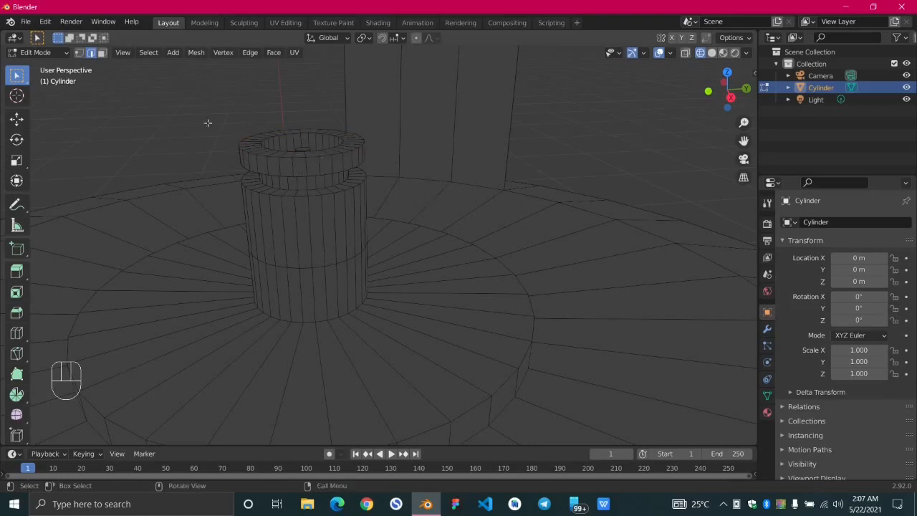
click(101, 52)
click(79, 53)
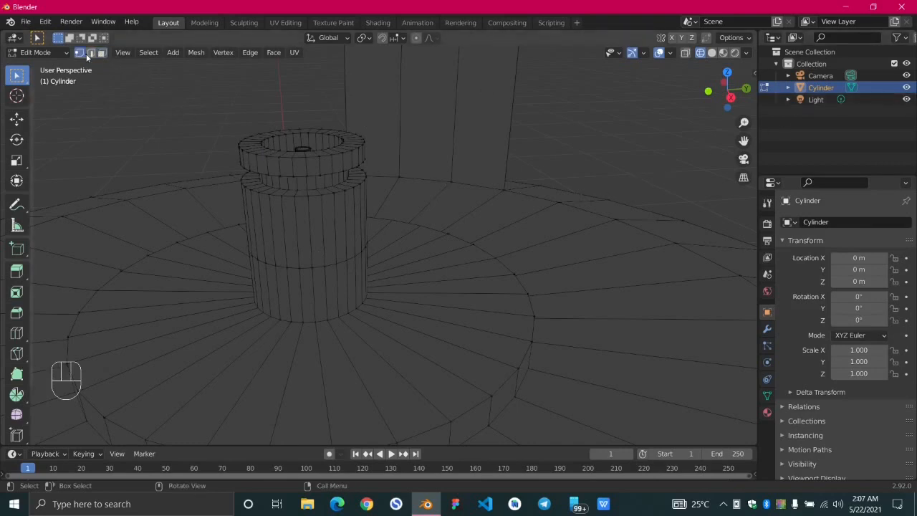
- Bevel the cap's upper and lower outer edge loops and the stem's top outer edge loop by about 0.0056 m with 2 segments
click(90, 55)
scroll(313, 153, up, 4)
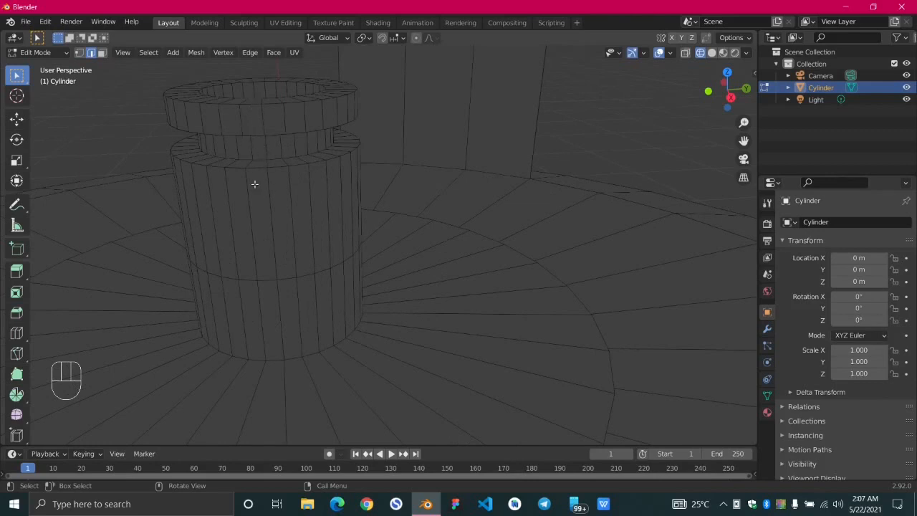
key(alt)
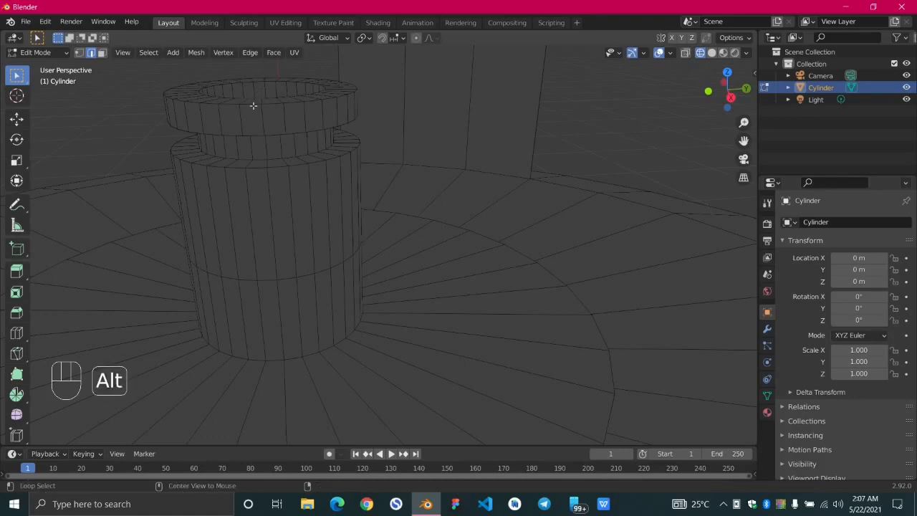
alt+click(267, 100)
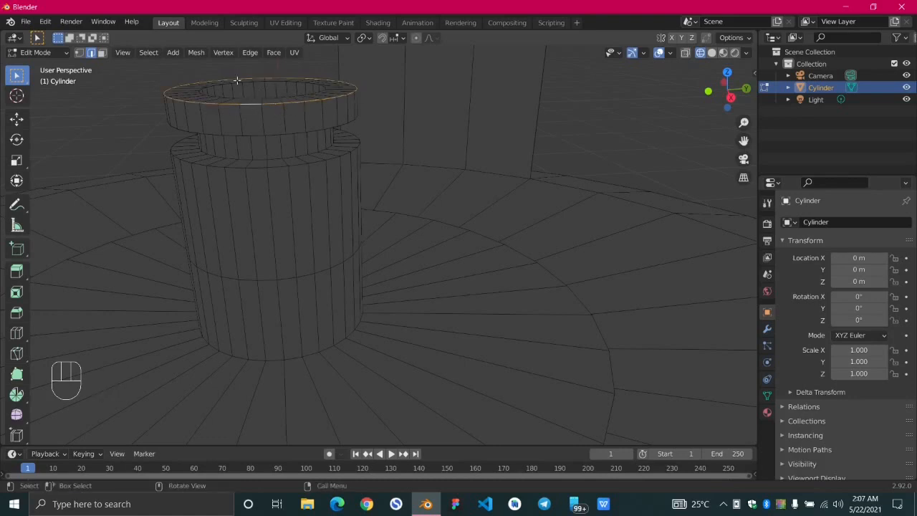
alt+shift+click(252, 134)
alt+shift+click(259, 168)
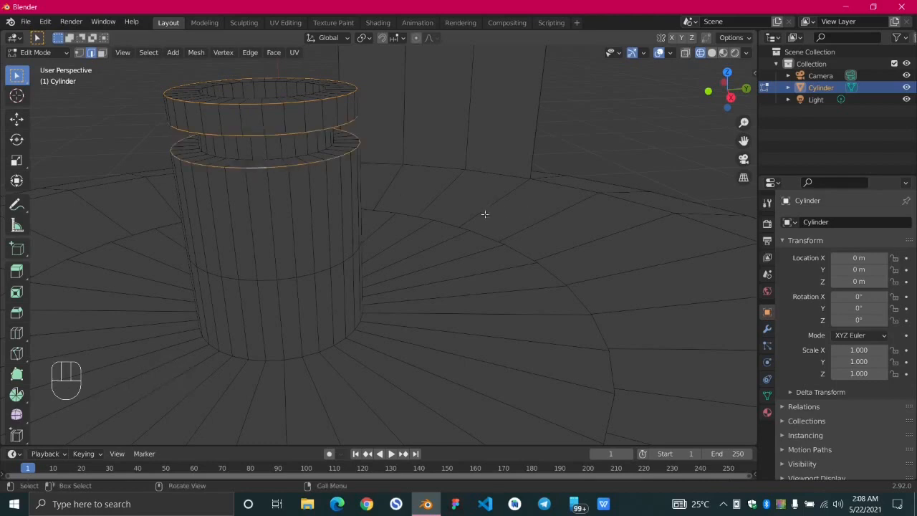
key(ctrl+b)
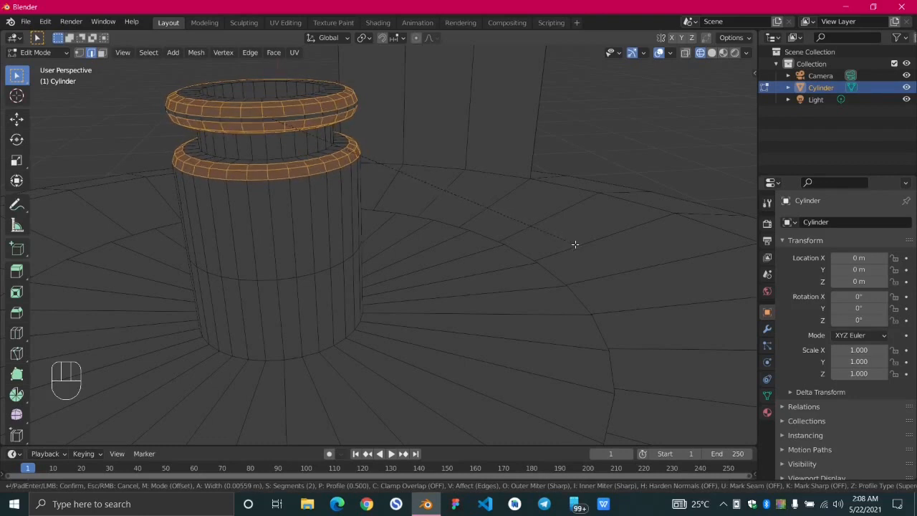
click(578, 245)
- Bevel the upper and lower outer edge loops of the disc at the valve's base by about 0.009 m with 2 segments
scroll(358, 308, down, 3)
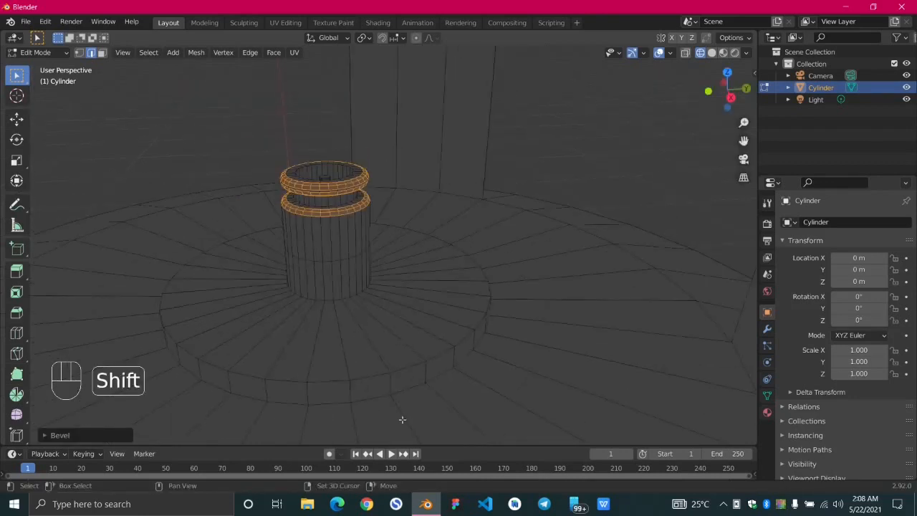
shift+middle_drag(402, 419, 329, 273)
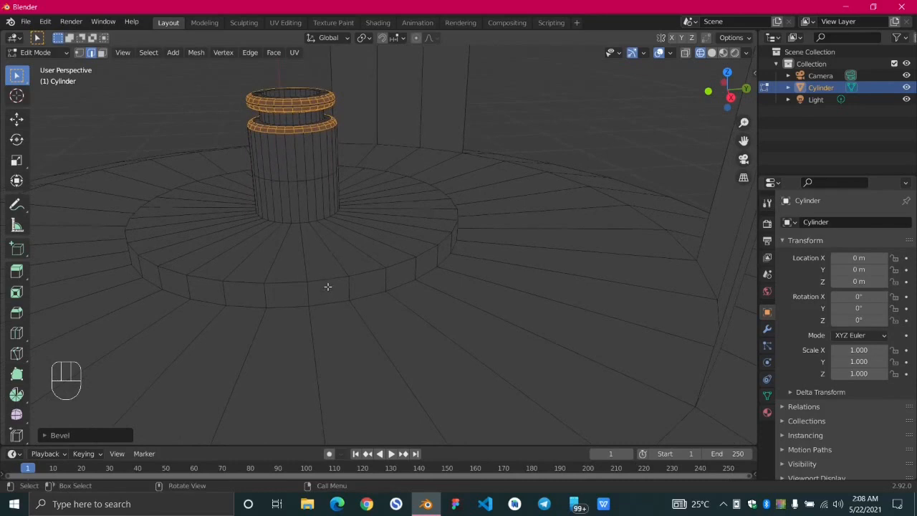
alt+click(326, 280)
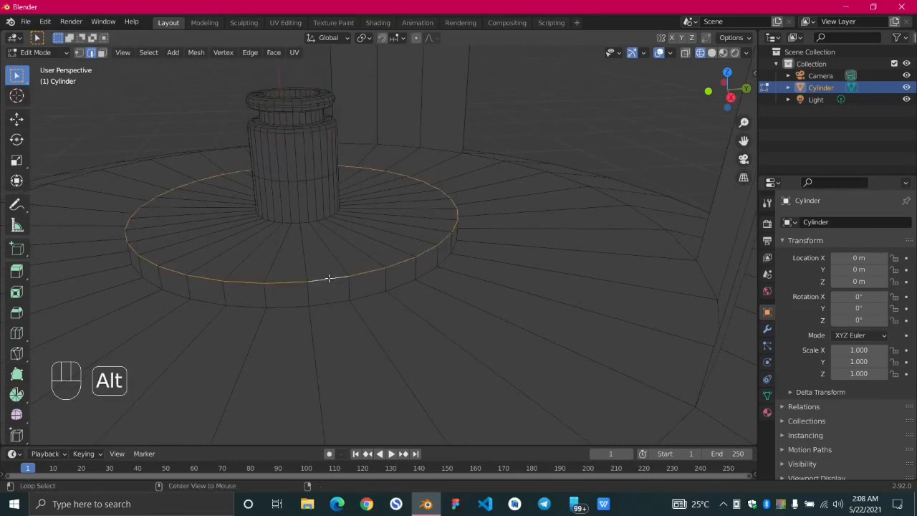
alt+shift+click(331, 302)
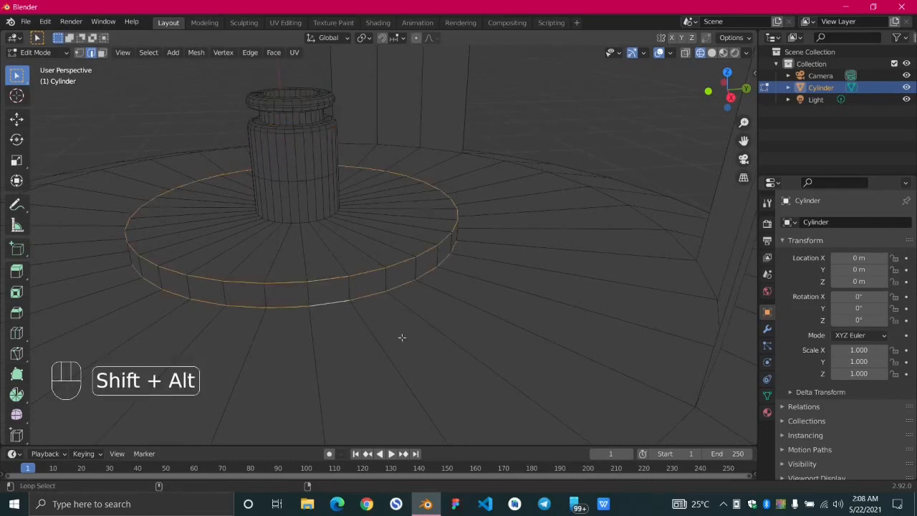
key(ctrl+b)
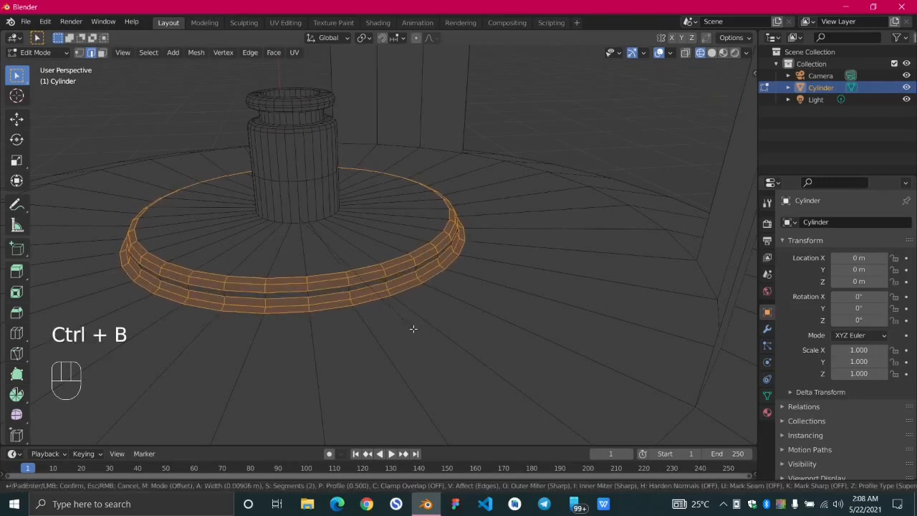
click(413, 328)
scroll(487, 312, down, 3)
middle_drag(392, 301, 405, 299)
click(523, 142)
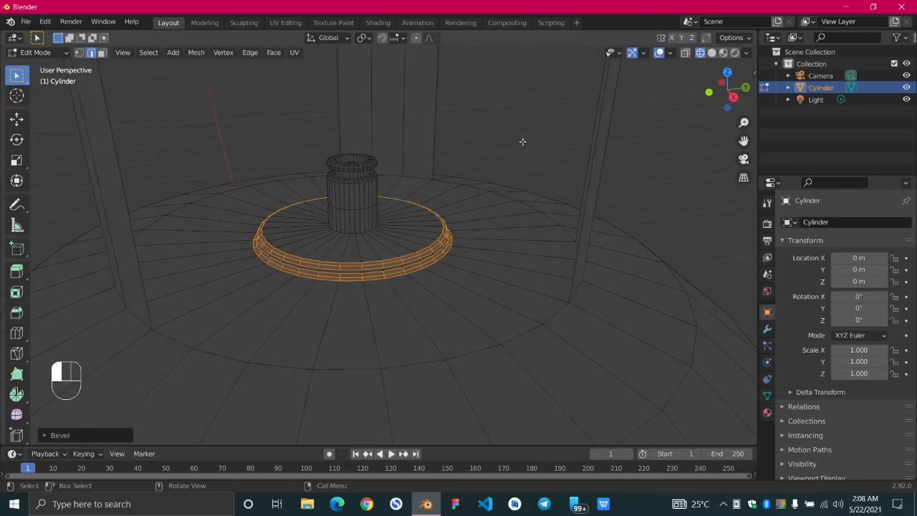
- In face selection mode with X-ray on, select the faces of all the upright tabs beneath the upper torus rim
scroll(422, 306, down, 3)
scroll(386, 320, down, 8)
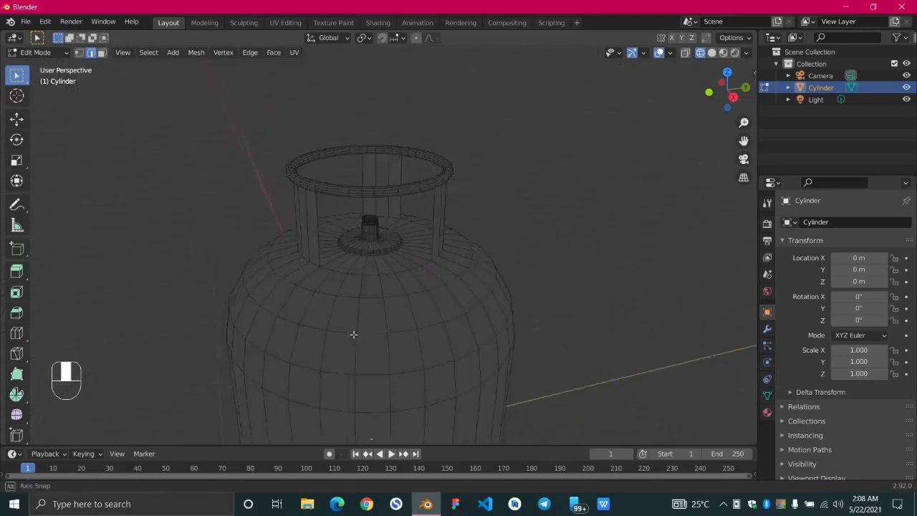
scroll(399, 381, up, 3)
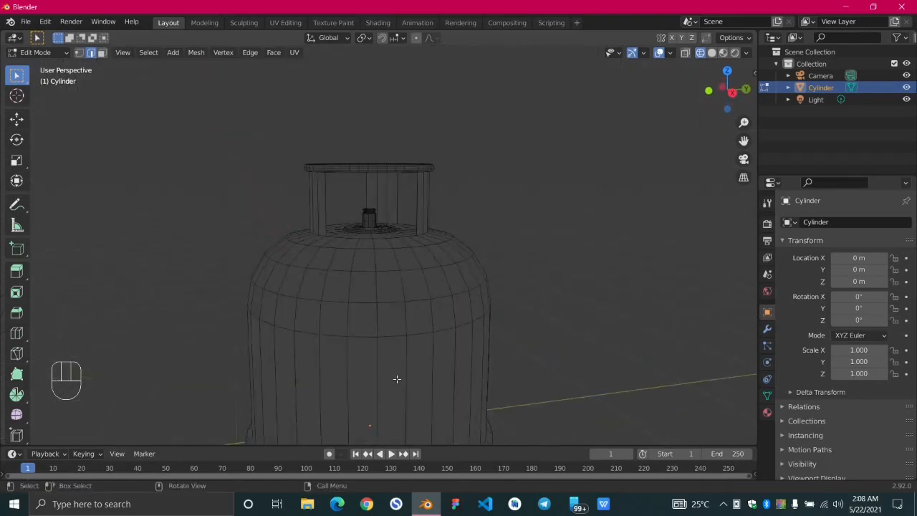
scroll(307, 204, up, 3)
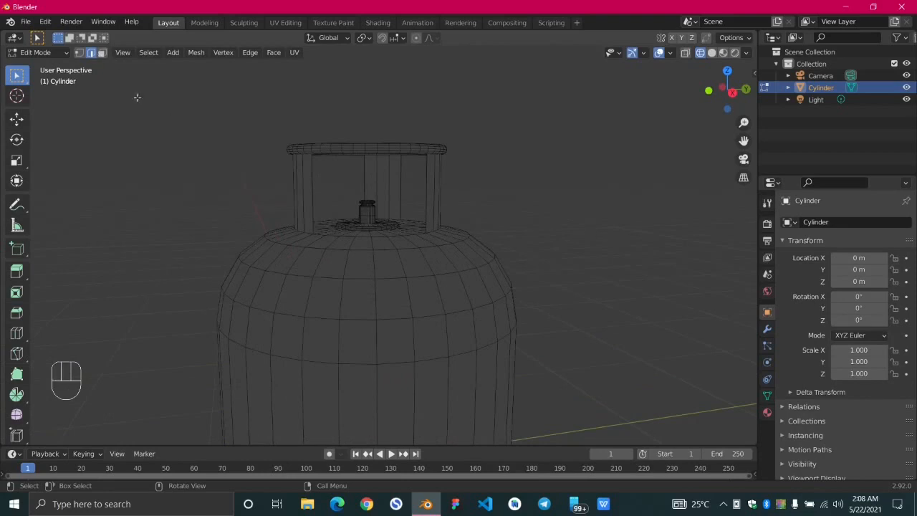
click(102, 53)
middle_drag(626, 135, 640, 136)
click(684, 53)
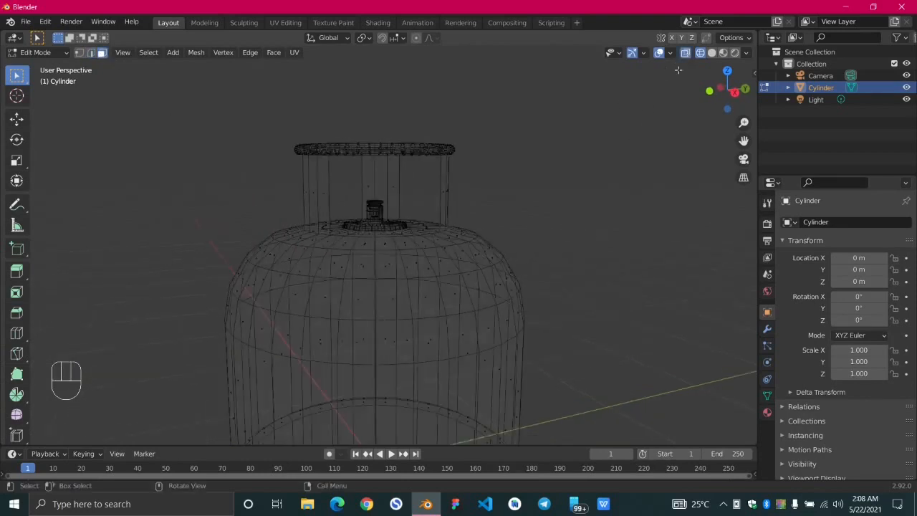
middle_drag(653, 235, 636, 249)
drag(296, 173, 318, 192)
drag(302, 182, 470, 210)
- Add the foot ring's face loop to the selection, separate the selected faces into their own object, and return to Object Mode
scroll(533, 301, down, 3)
shift+middle_drag(518, 370, 471, 239)
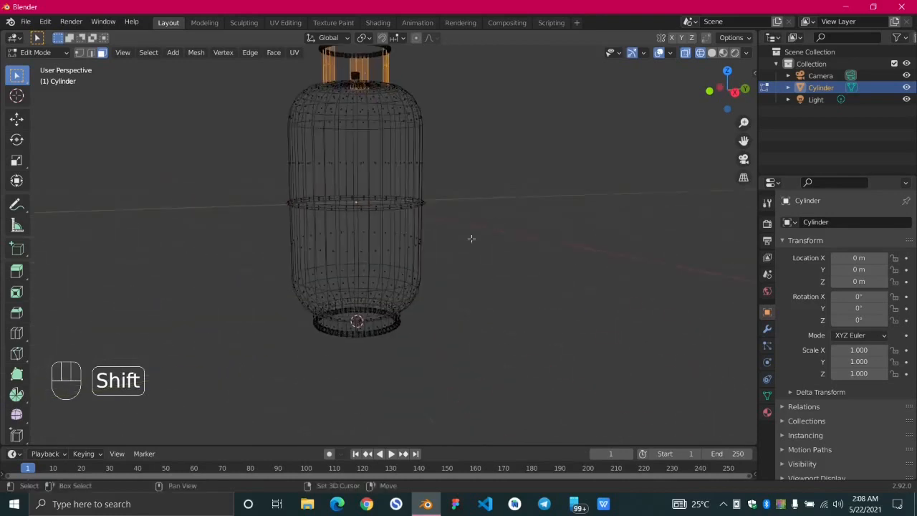
middle_drag(466, 402, 373, 377)
scroll(373, 379, up, 4)
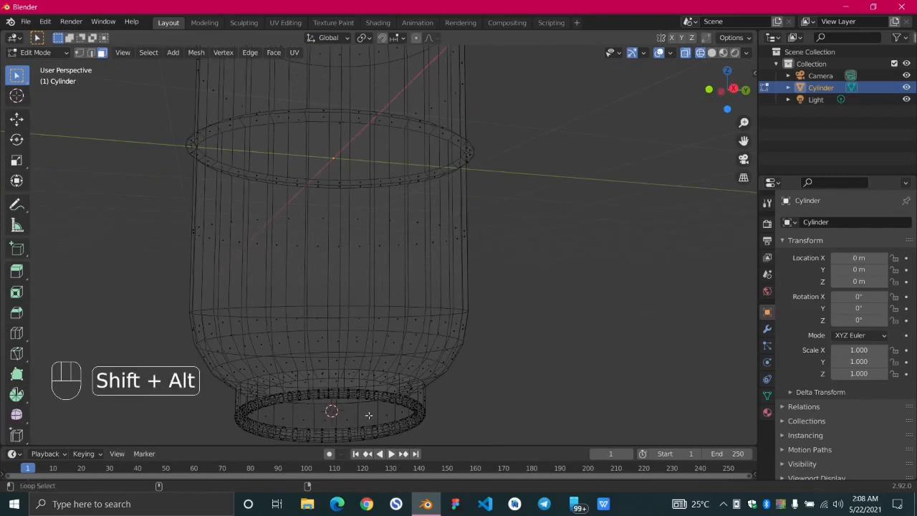
alt+shift+click(369, 415)
scroll(490, 385, down, 3)
scroll(473, 315, down, 2)
middle_drag(473, 315, 530, 290)
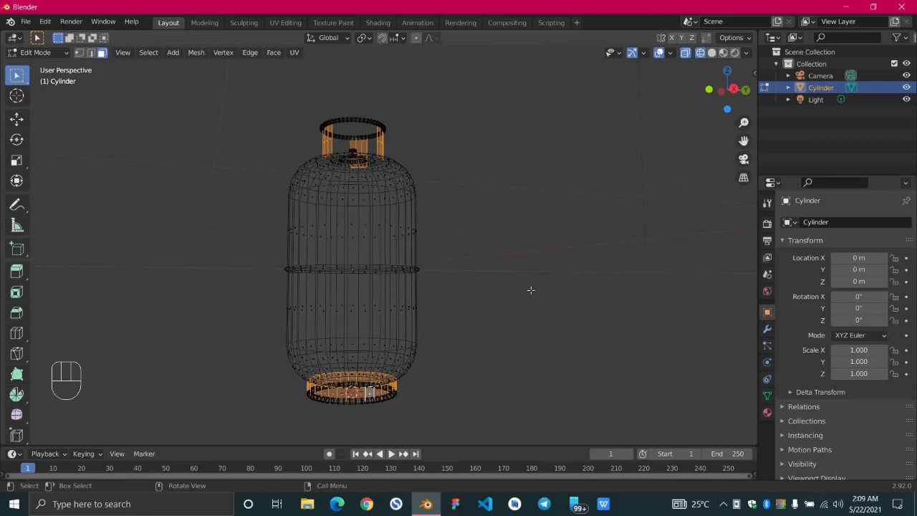
key(p)
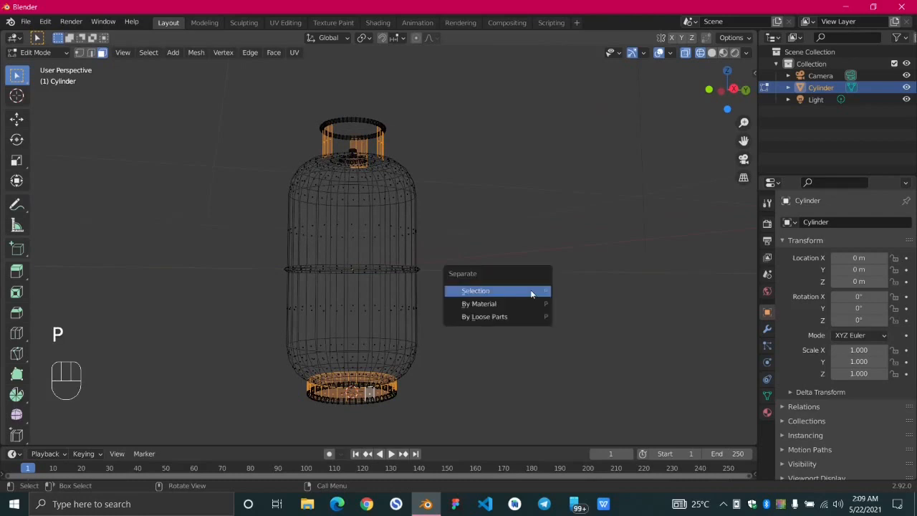
click(531, 292)
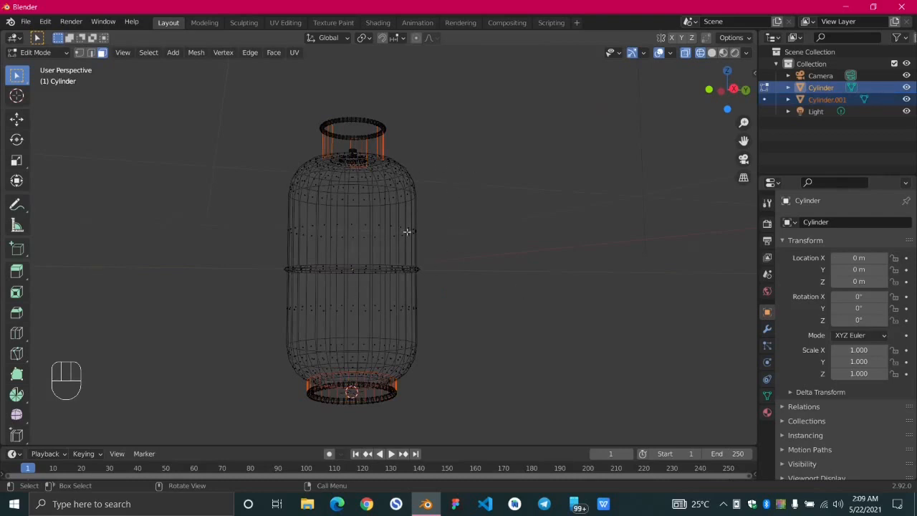
key(Tab)
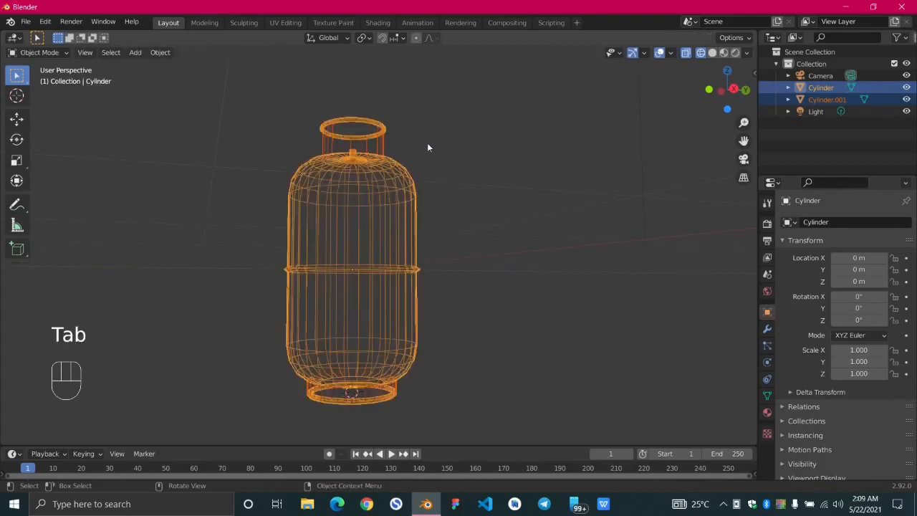
- Select only the separated tabs and foot ring object, turn X-ray off, and add a Solidify modifier with 0.01 m thickness
middle_drag(427, 148, 437, 164)
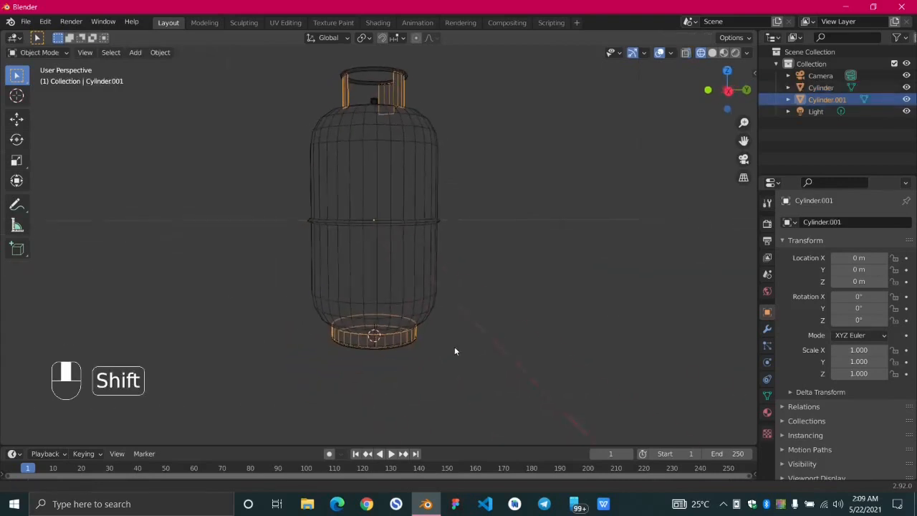
shift+middle_drag(455, 349, 460, 344)
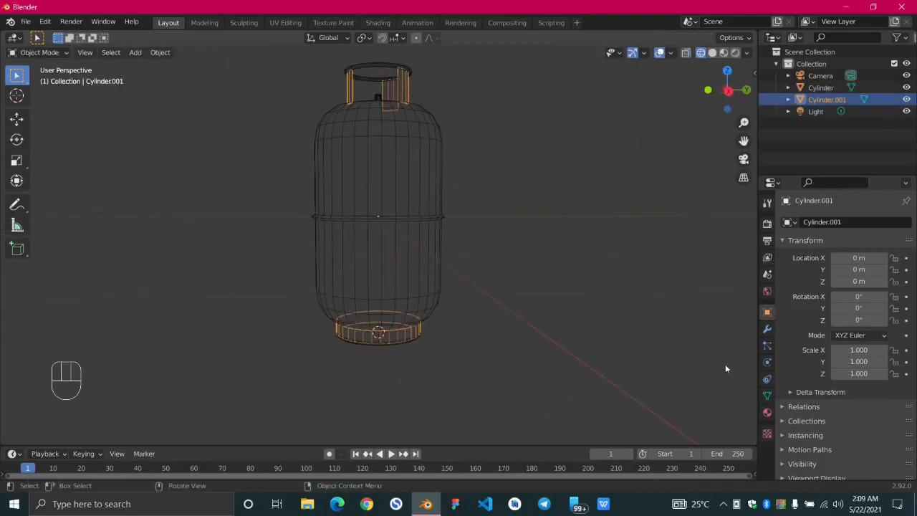
click(767, 329)
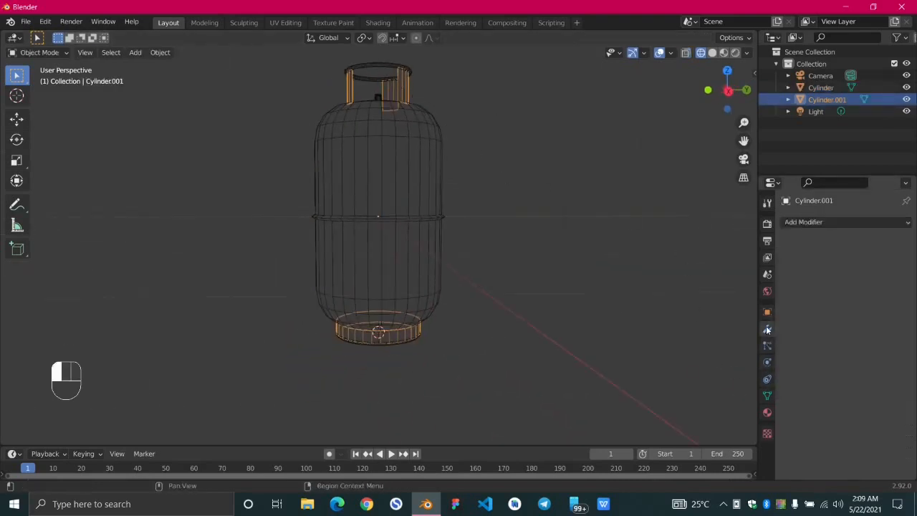
click(811, 222)
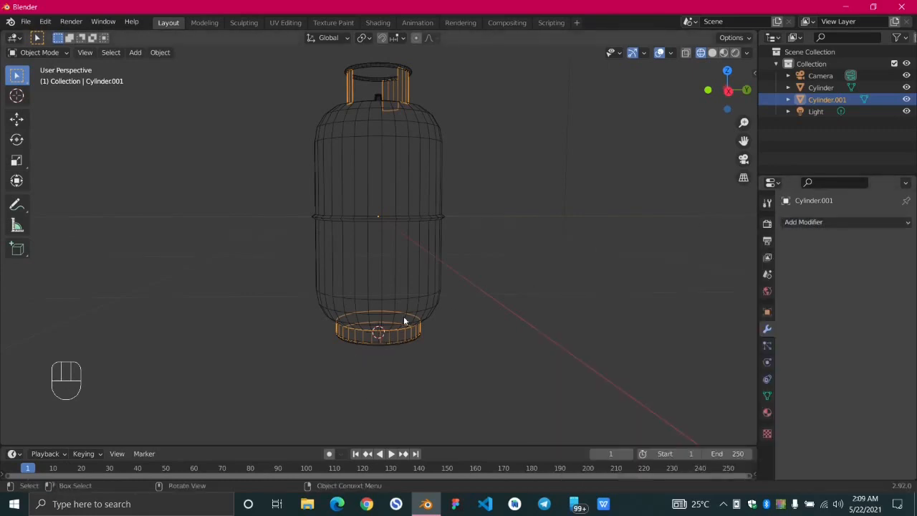
click(839, 222)
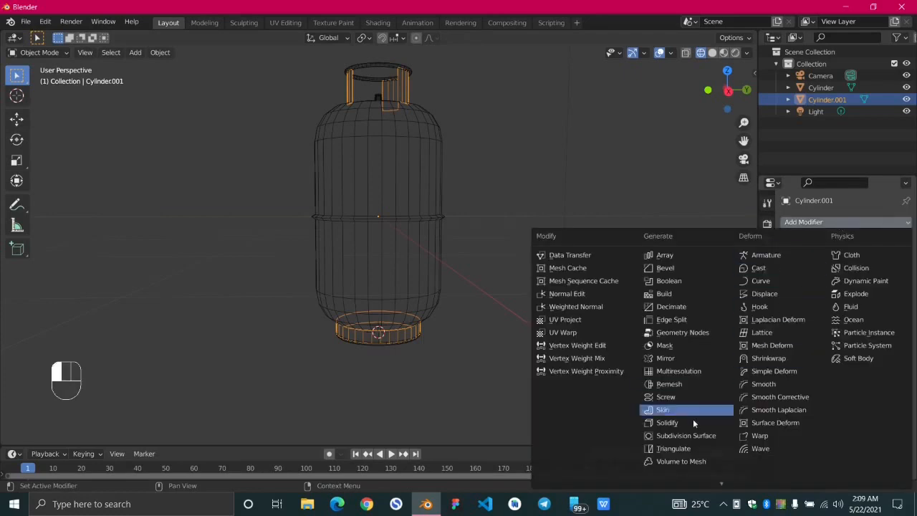
click(681, 422)
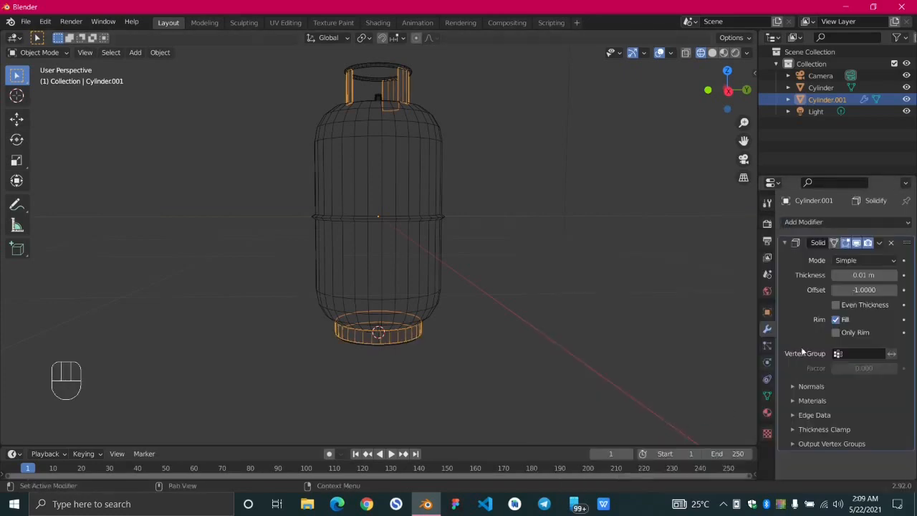
- Check the thickened foot ring and upright tabs up close, and apply the Solidify modifier
scroll(422, 212, up, 3)
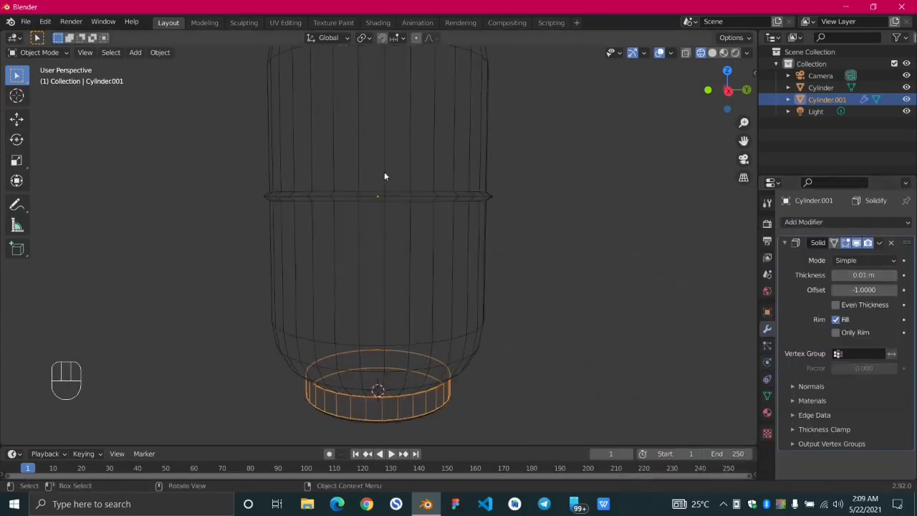
shift+middle_drag(385, 174, 437, 350)
scroll(478, 281, up, 3)
shift+middle_drag(478, 282, 476, 409)
middle_drag(571, 286, 542, 237)
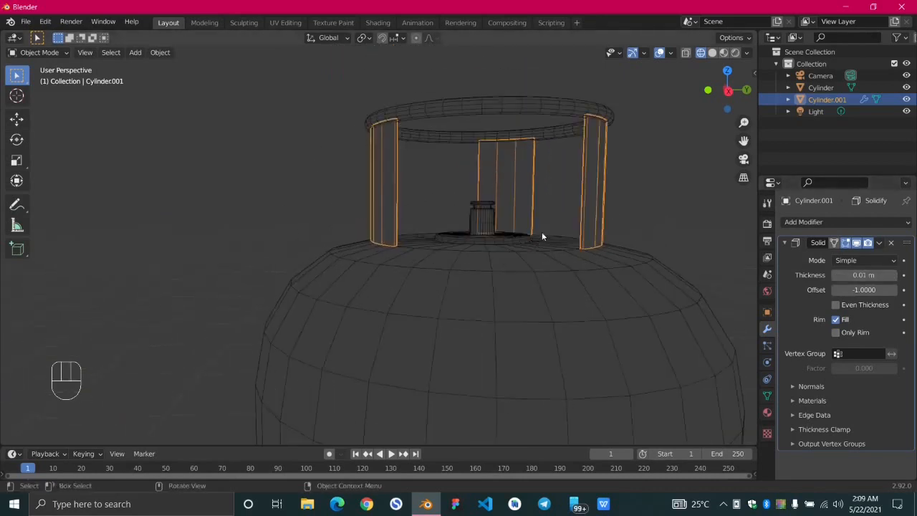
scroll(587, 330, down, 8)
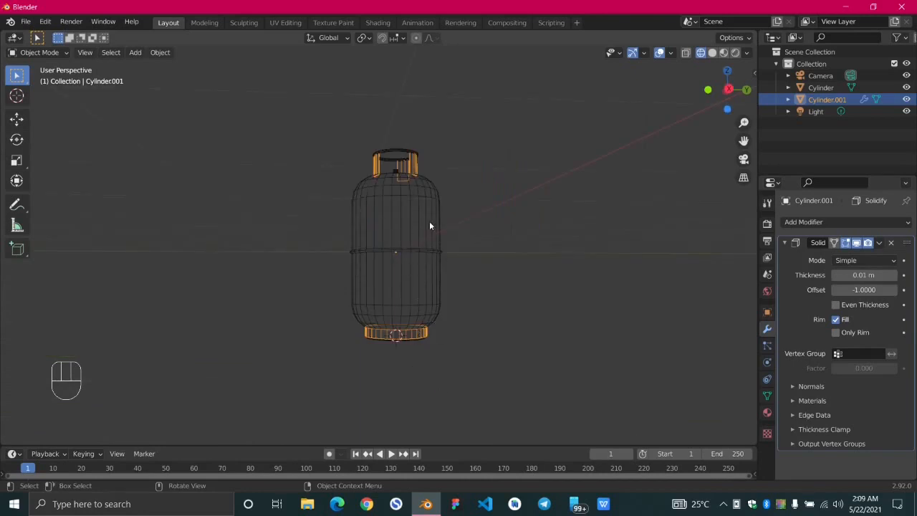
click(880, 244)
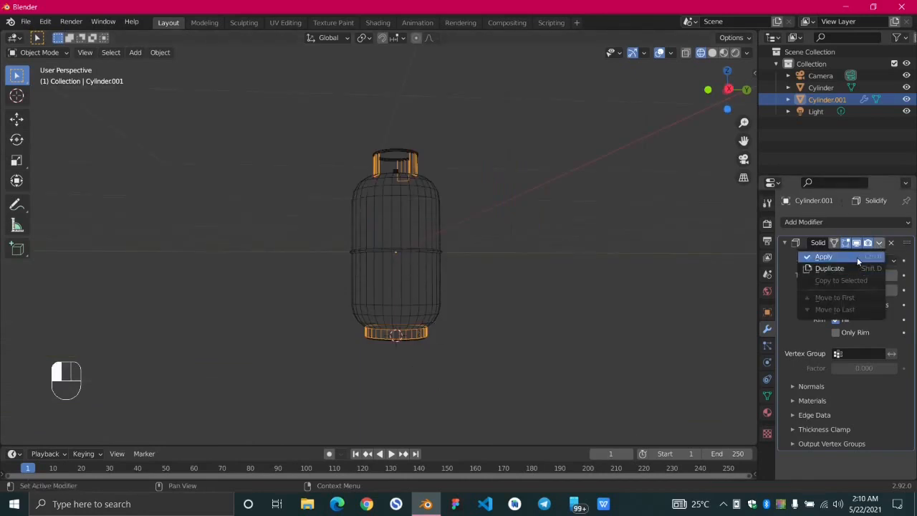
click(857, 257)
- Add a cylinder mesh at the 3D cursor in the foot ring and scale it down to a small piece narrower than the ring
middle_drag(645, 297, 402, 382)
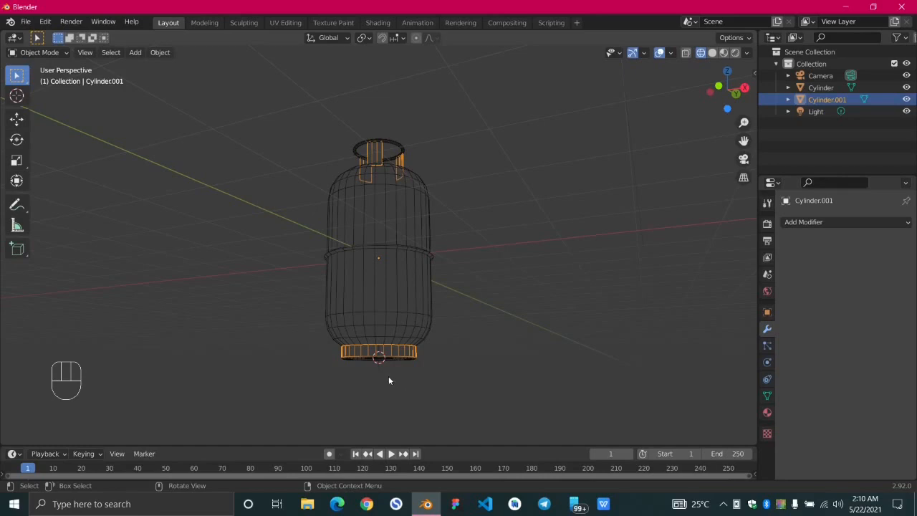
key(shift)
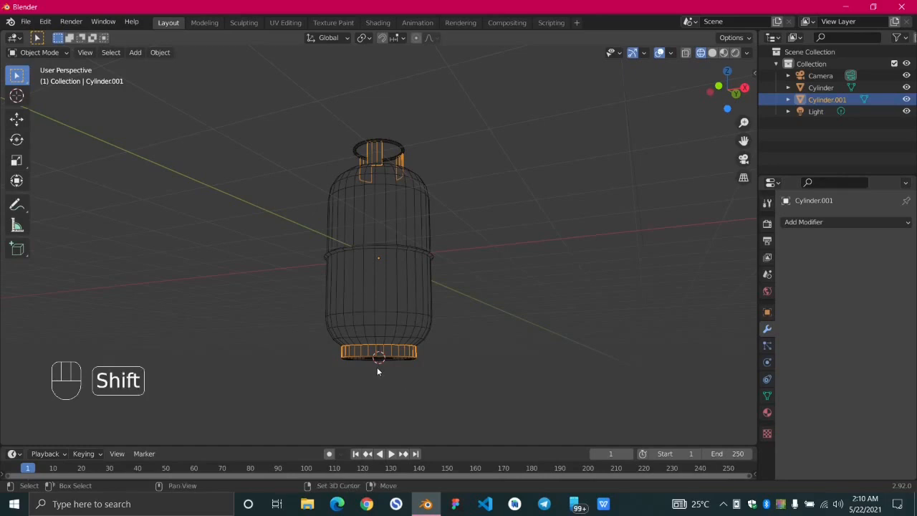
key(shift+a)
mouse_move(344, 250)
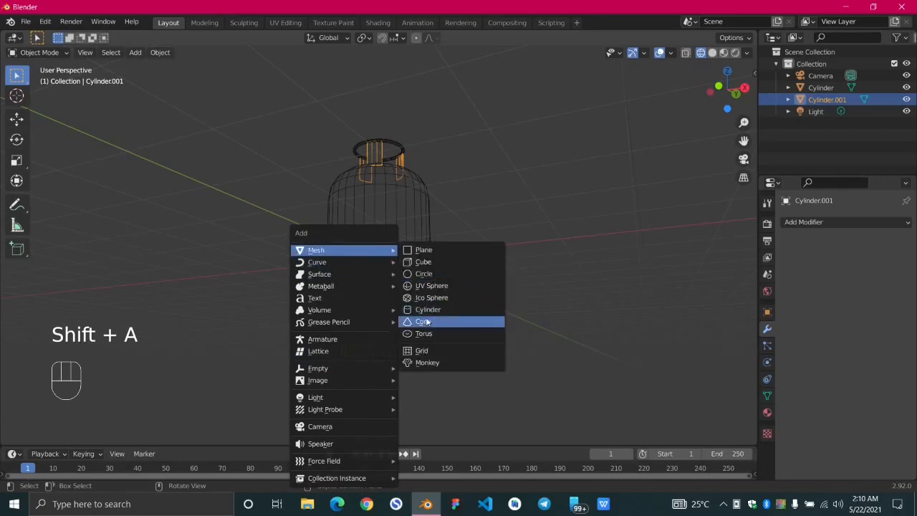
click(428, 311)
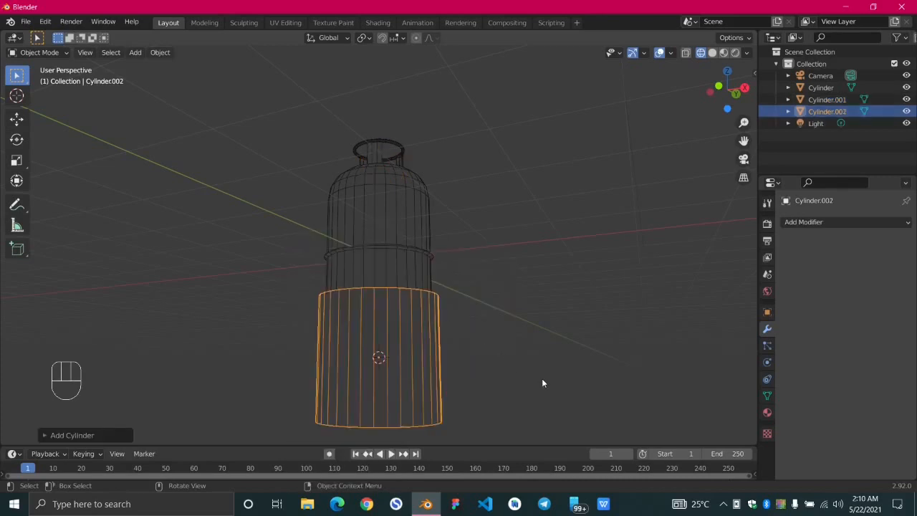
key(s)
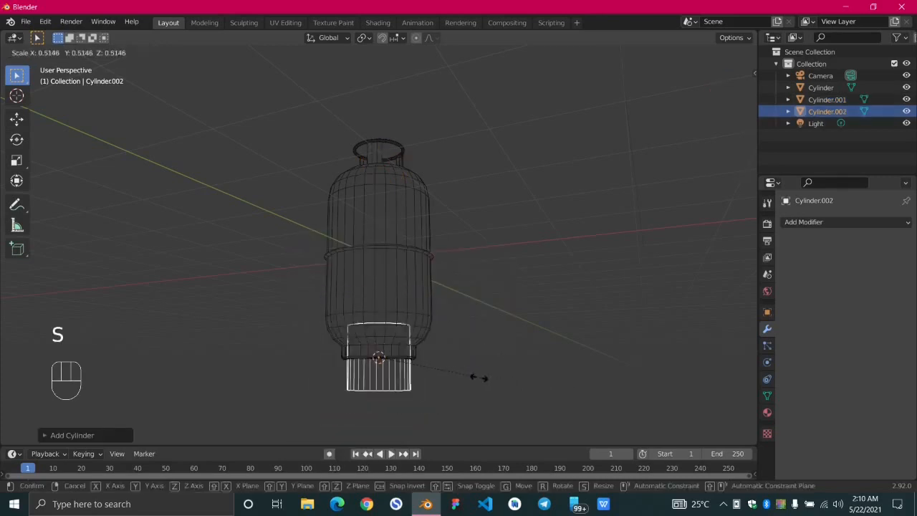
click(407, 369)
- Rotate the small cylinder at the foot ring 90° around the global X axis
key(KP_1)
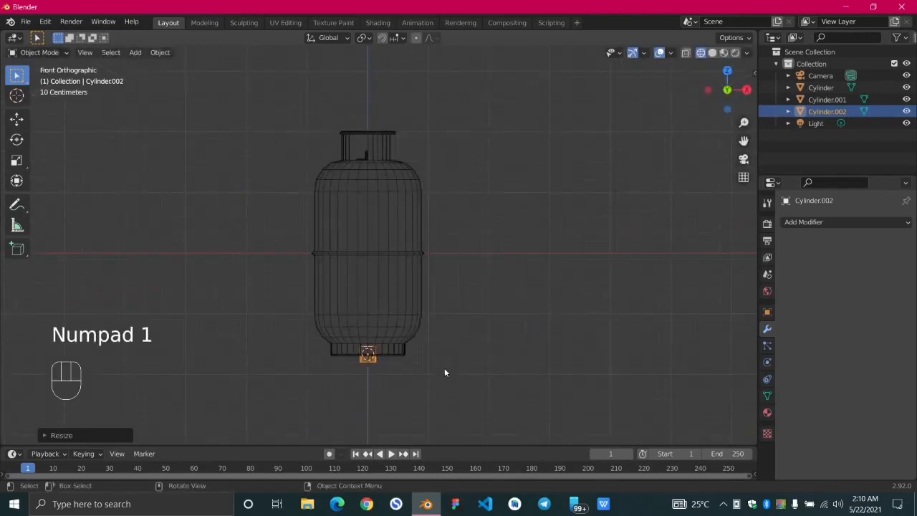
scroll(392, 361, up, 4)
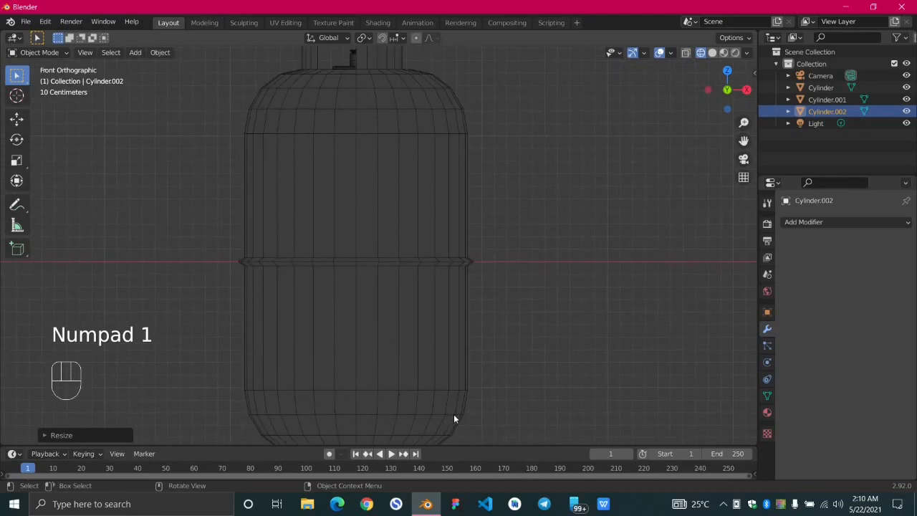
shift+middle_drag(443, 385, 428, 183)
scroll(461, 286, down, 2)
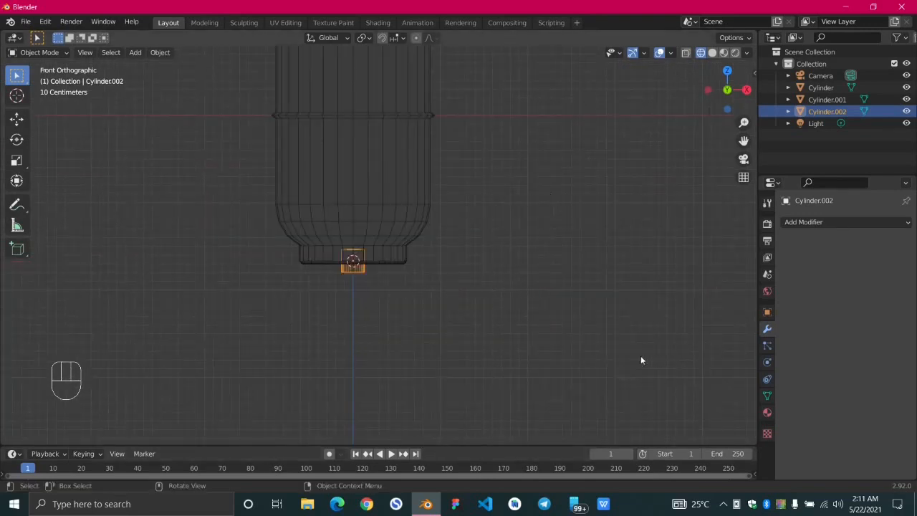
key(r)
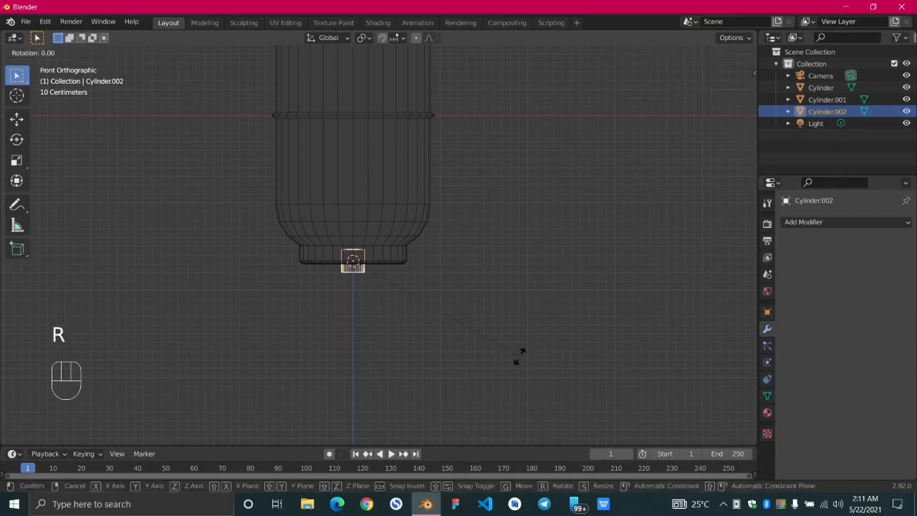
key(x)
key(KP_9)
key(KP_0)
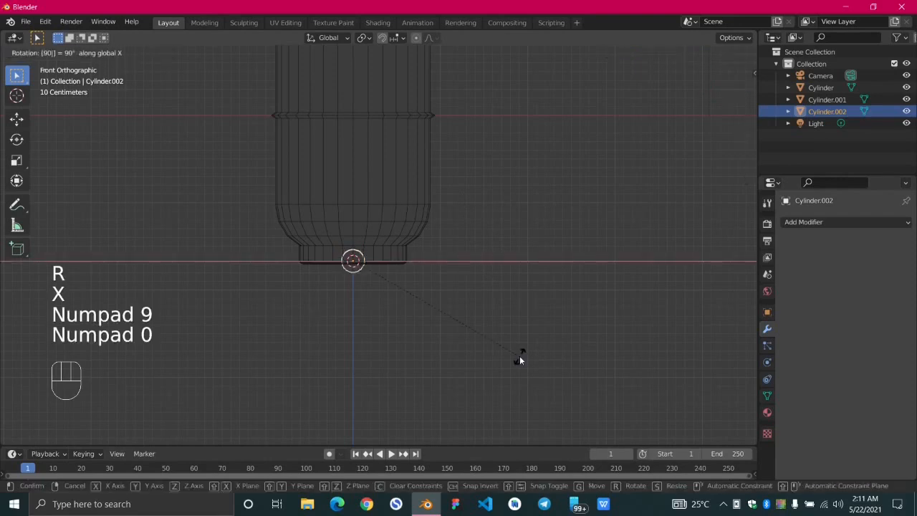
click(520, 356)
- Flatten the small cylinder along Z into an oval profile and scale it uniformly to about 0.73
scroll(301, 335, up, 4)
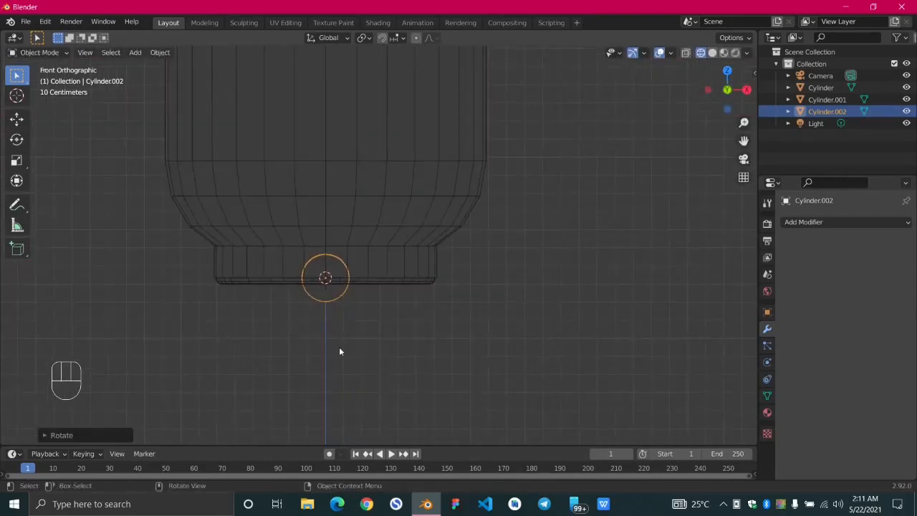
key(s)
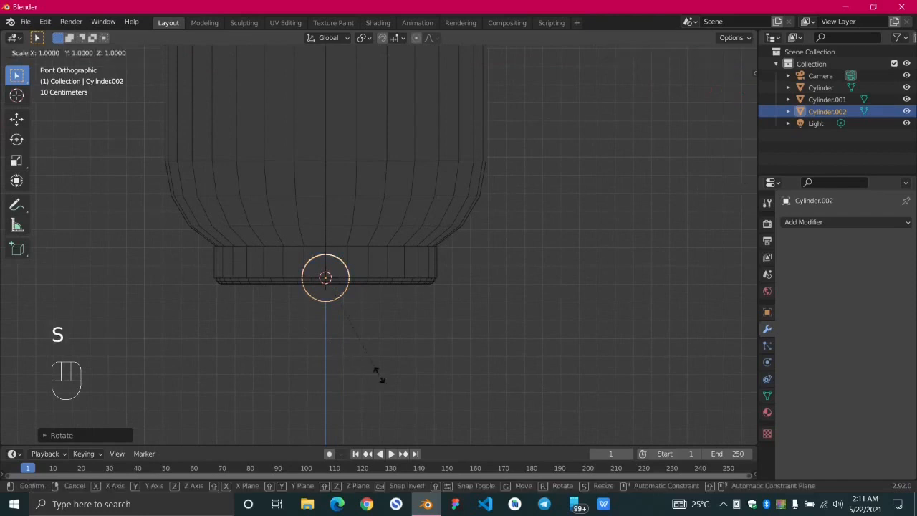
key(z)
click(359, 335)
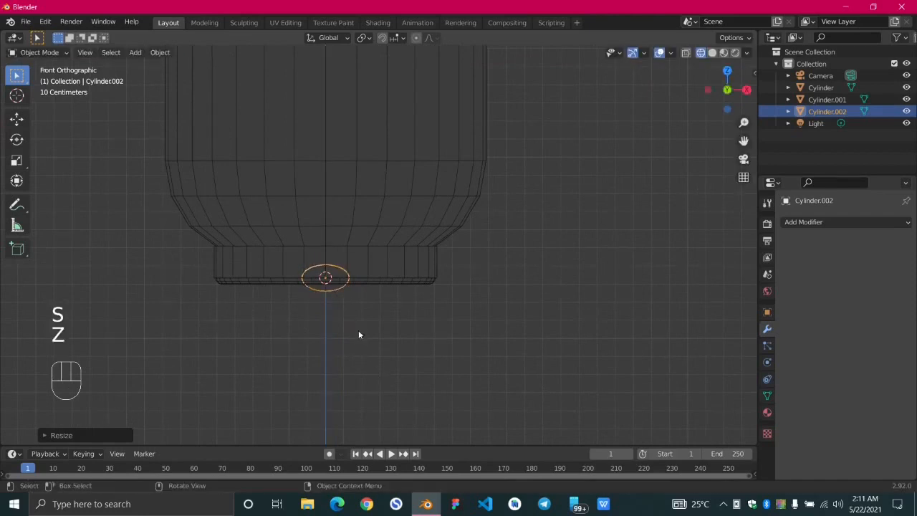
key(s)
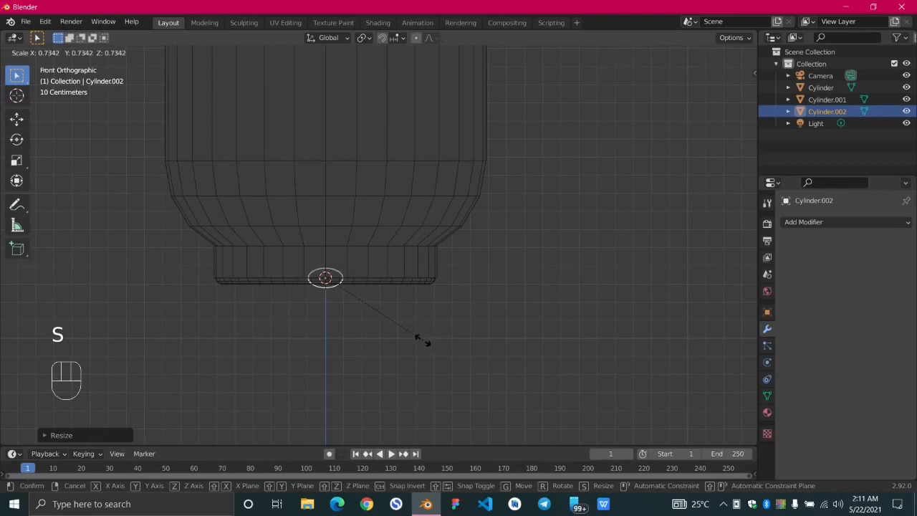
click(430, 359)
- Raise the oval cylinder about 0.08 m along Z to sit within the foot ring's height, and inspect its placement from below
key(g)
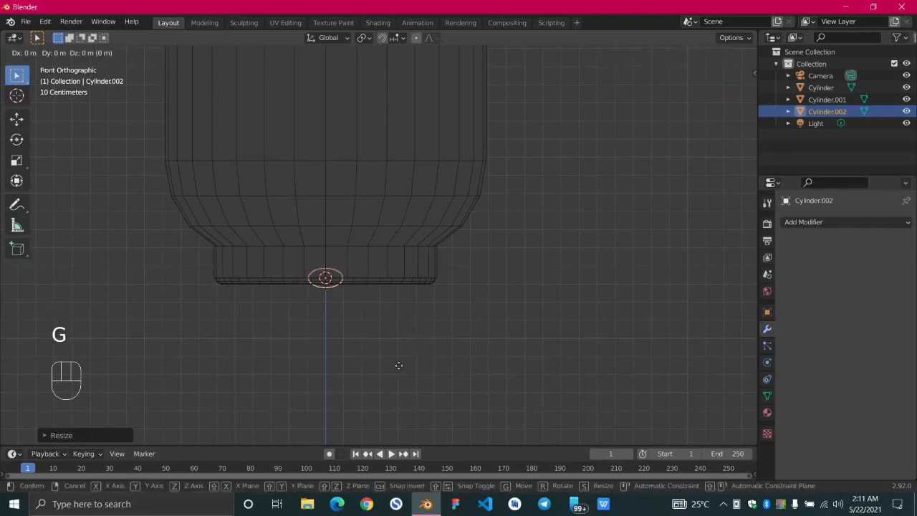
key(z)
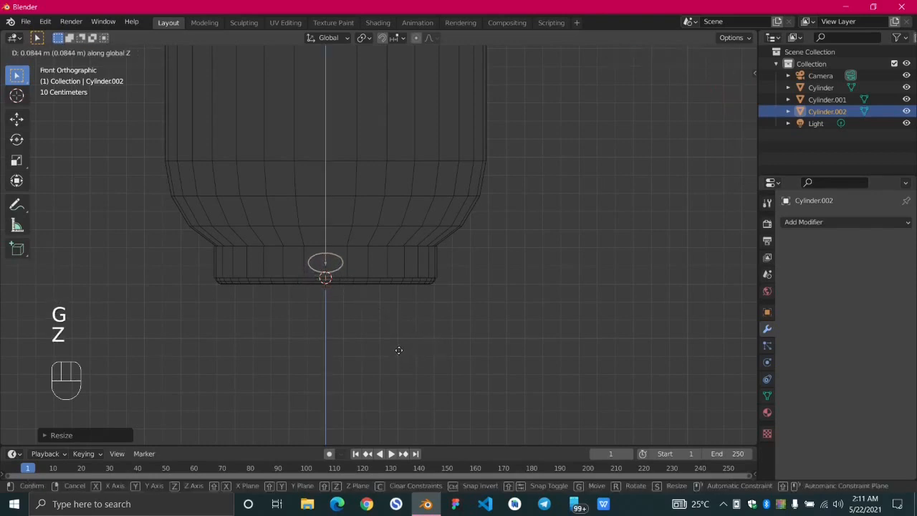
click(398, 350)
scroll(337, 281, up, 1)
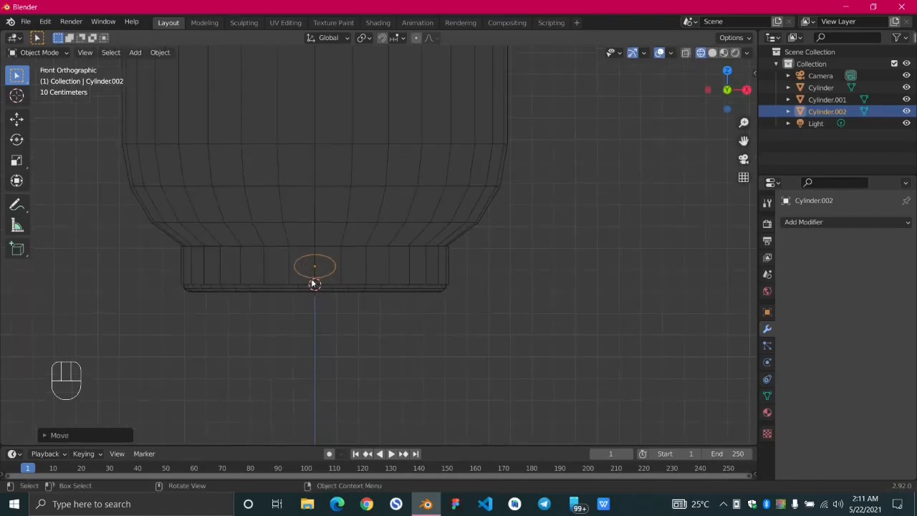
middle_drag(306, 273, 346, 275)
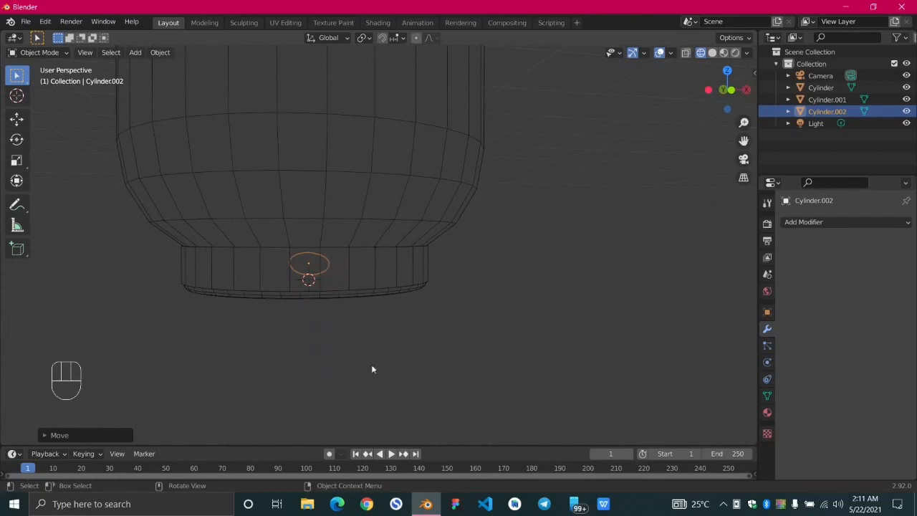
middle_drag(371, 369, 294, 324)
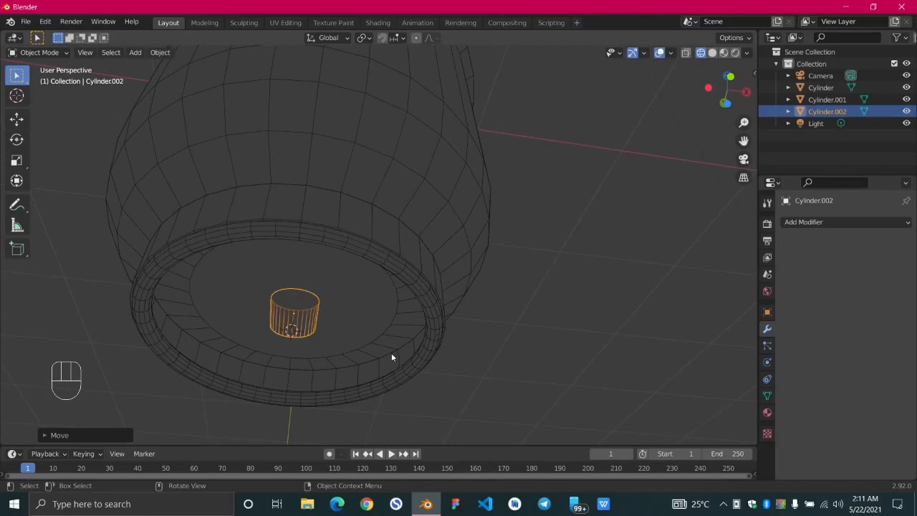
- In Edit Mode, move the oval cylinder's mesh along positive Y from the centre until it passes through the foot ring's wall
key(Tab)
middle_drag(536, 368, 532, 262)
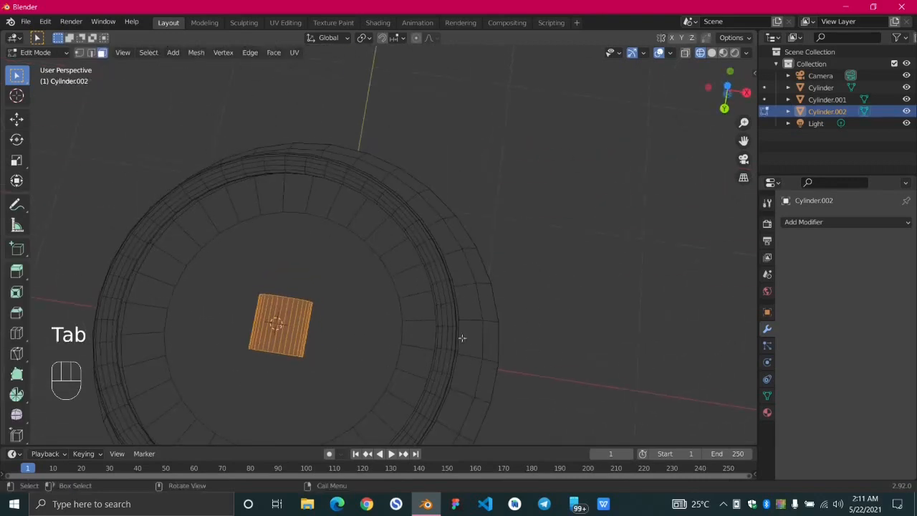
middle_drag(463, 338, 515, 312)
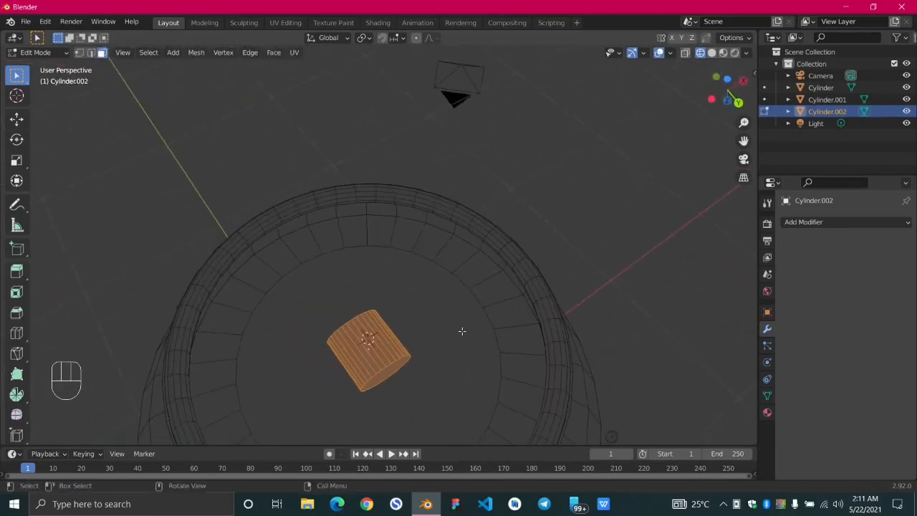
middle_drag(461, 331, 471, 357)
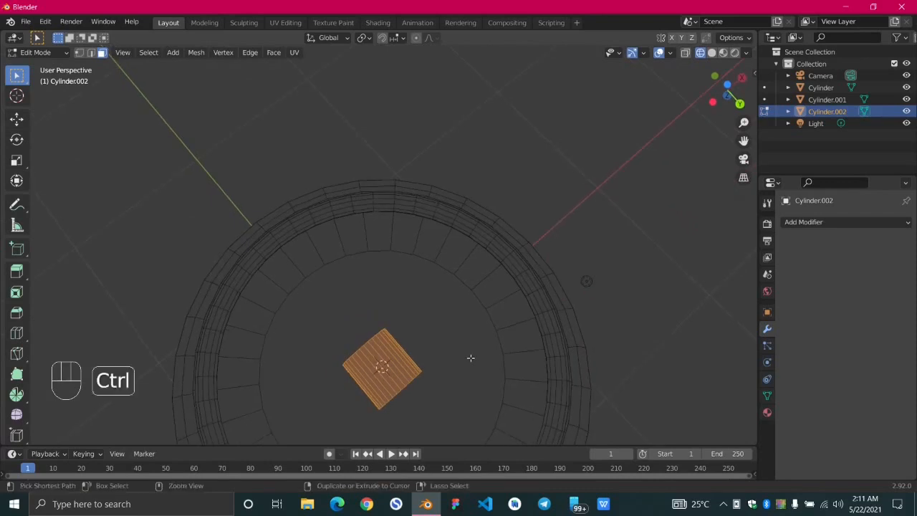
key(ctrl+KP_7)
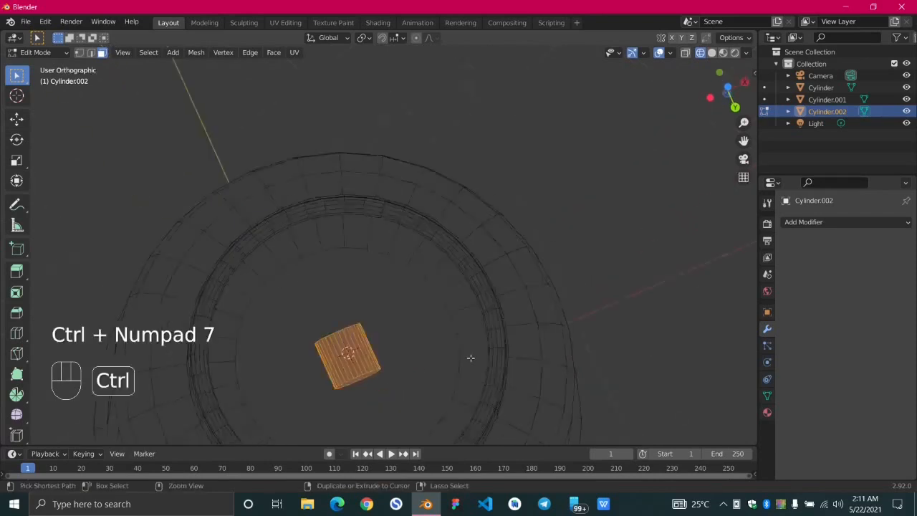
shift+middle_drag(356, 369, 416, 268)
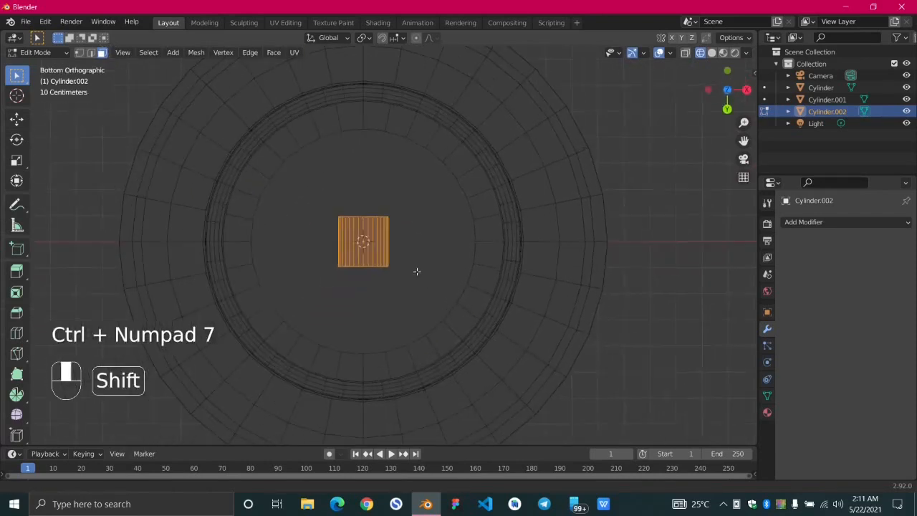
scroll(416, 255, up, 2)
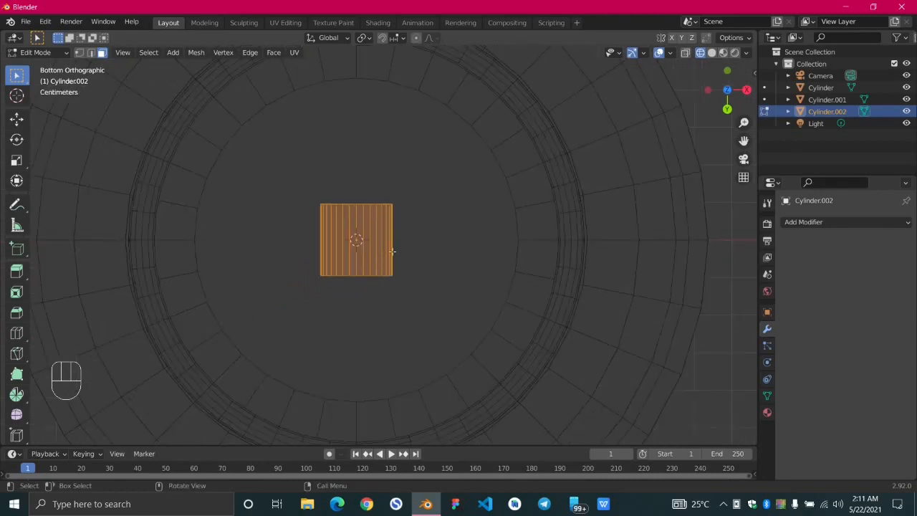
scroll(388, 250, down, 2)
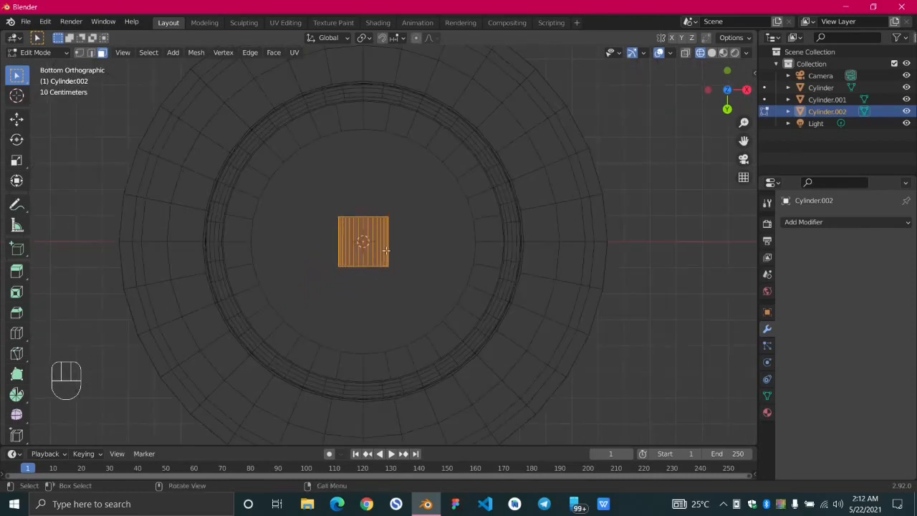
key(g)
key(y)
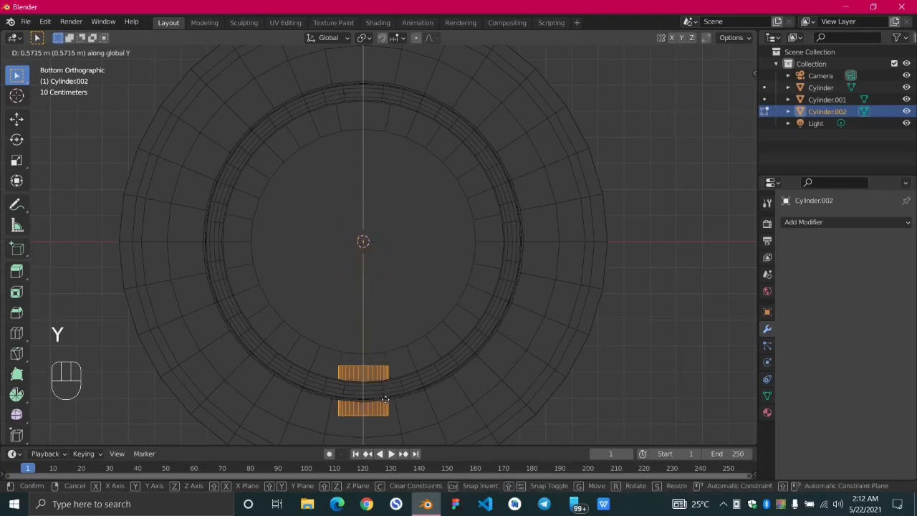
click(495, 414)
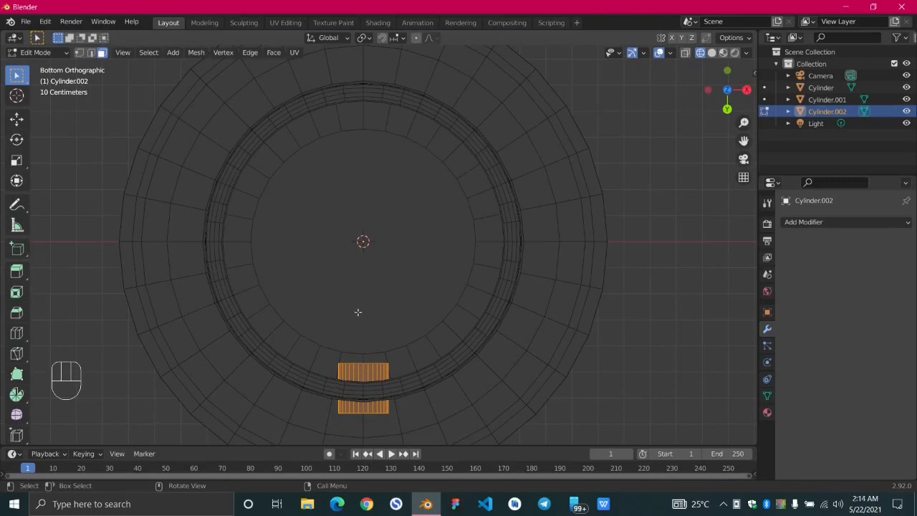
- Set the pivot point to 3D Cursor, then duplicate the oval cylinder and rotate the copy 60° around the ring's centre
key(period)
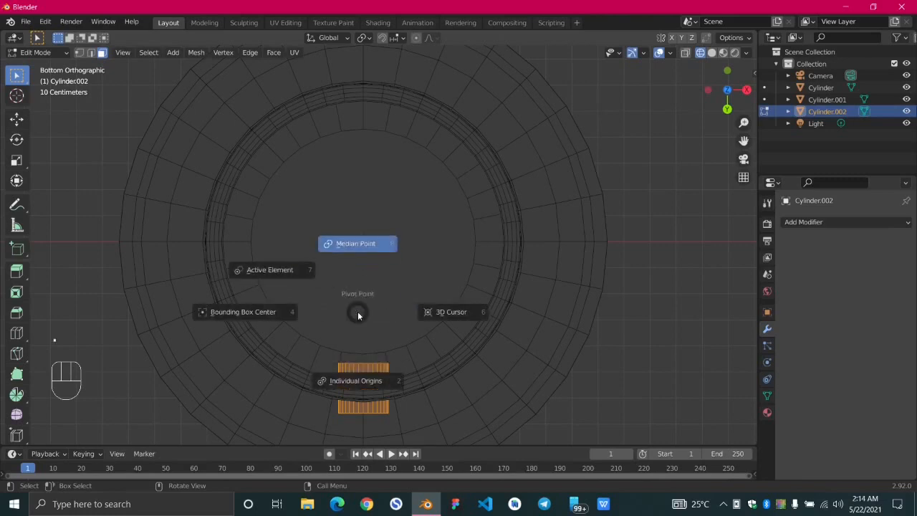
click(441, 313)
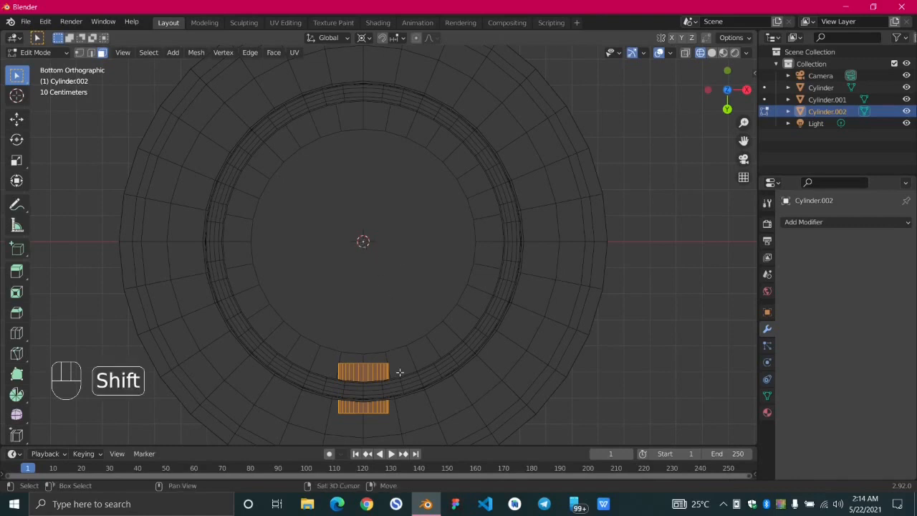
key(shift+d)
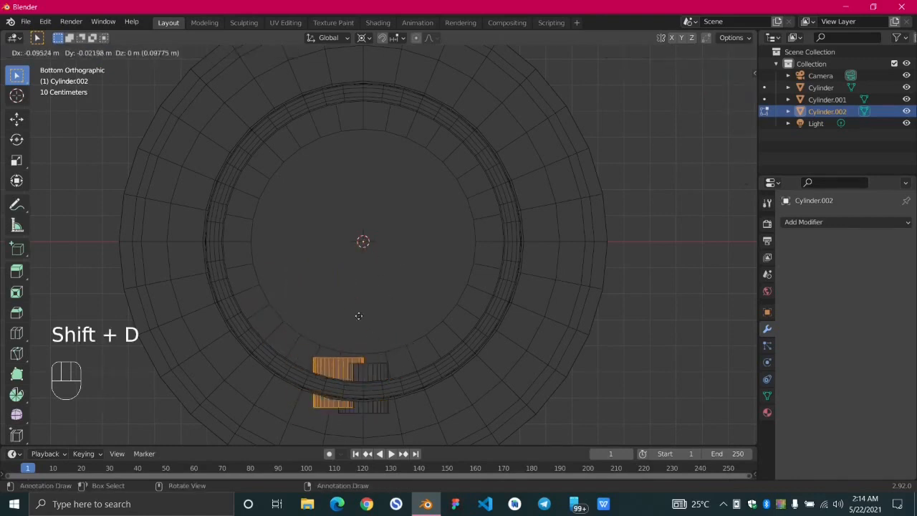
key(r)
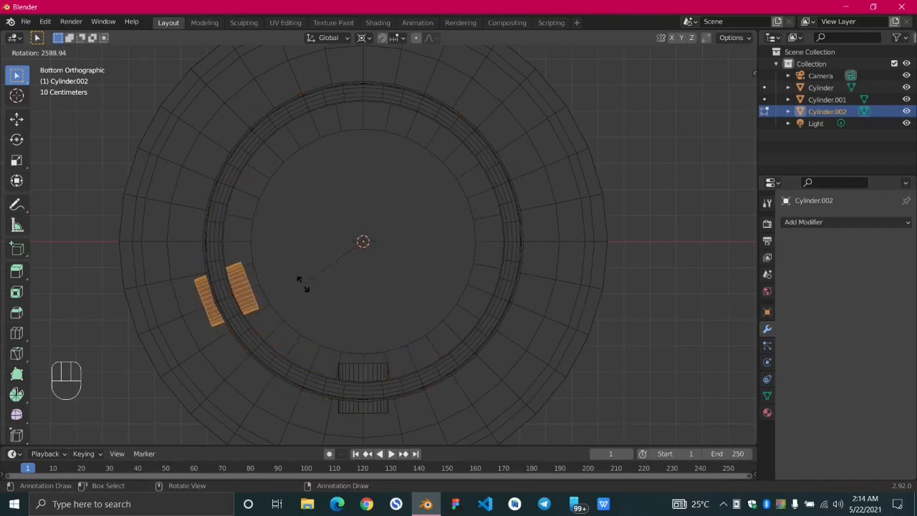
key(KP_6)
key(KP_0)
key(KP_Enter)
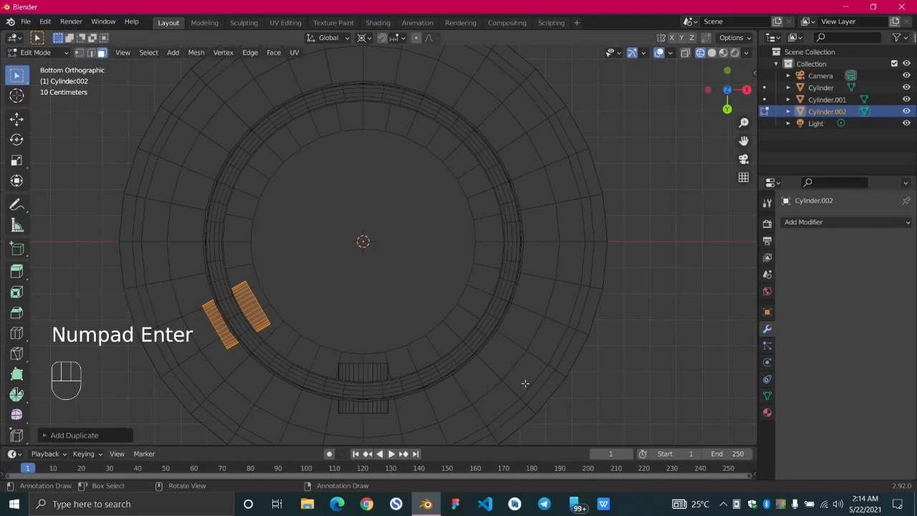
- Repeat the rotated duplication four more times to space six oval cylinders around the foot ring, and return to Object Mode
key(shift+r)
key(shift+r)
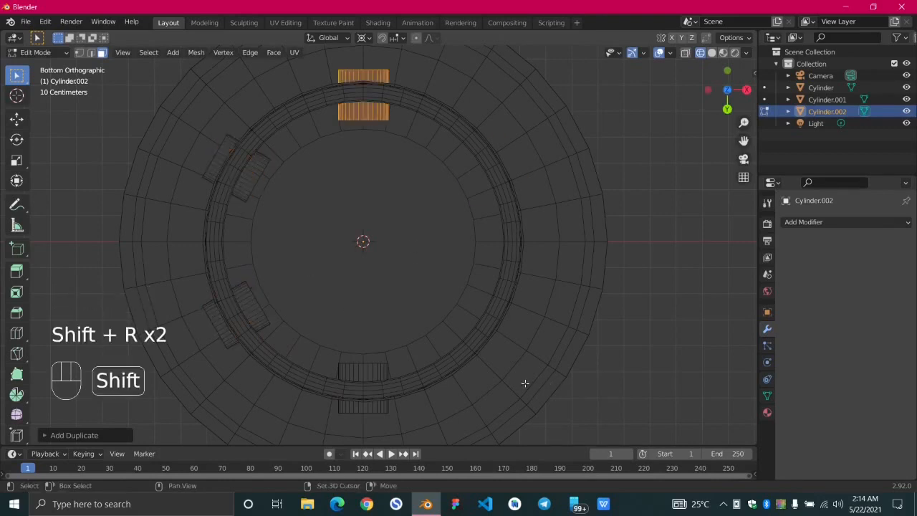
key(shift+r)
key(shift+r)
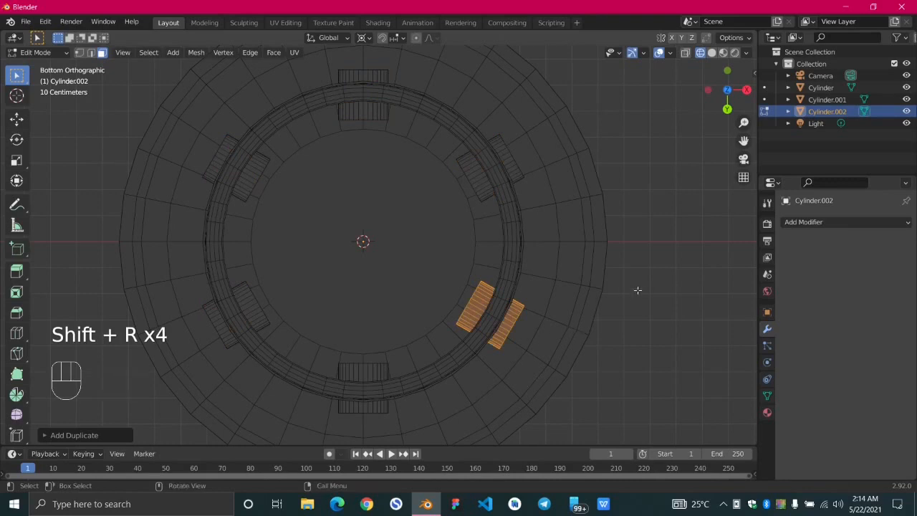
middle_drag(638, 290, 585, 352)
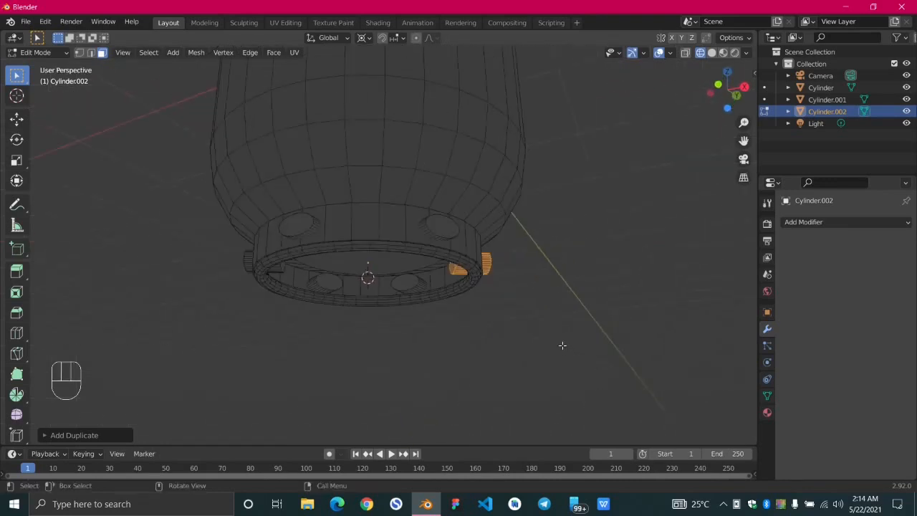
key(Tab)
middle_drag(536, 322, 341, 252)
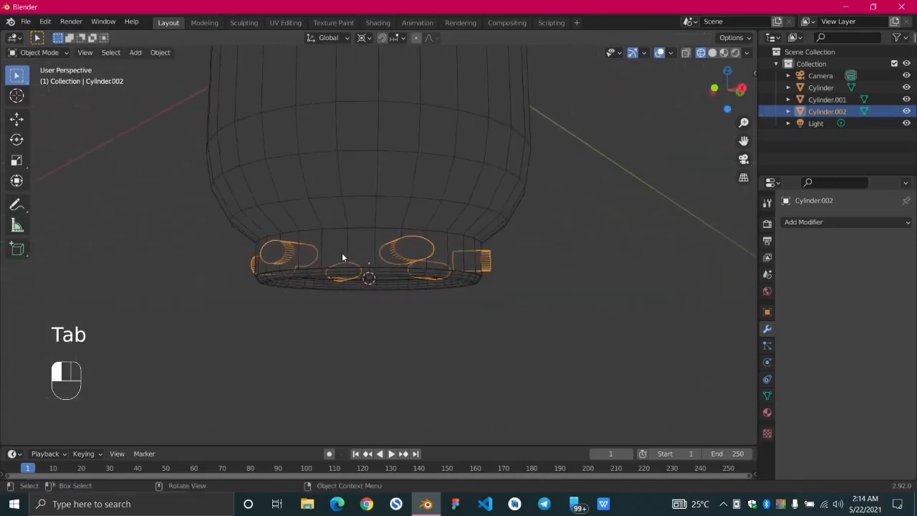
- Add a Boolean modifier in Difference mode to the foot ring, using the six oval cylinders as cutting object, and apply it
click(343, 257)
click(835, 222)
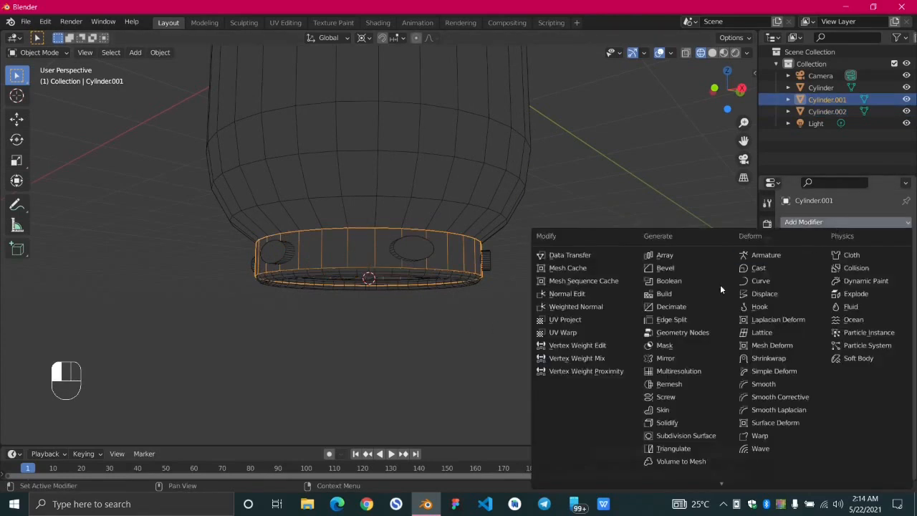
click(668, 281)
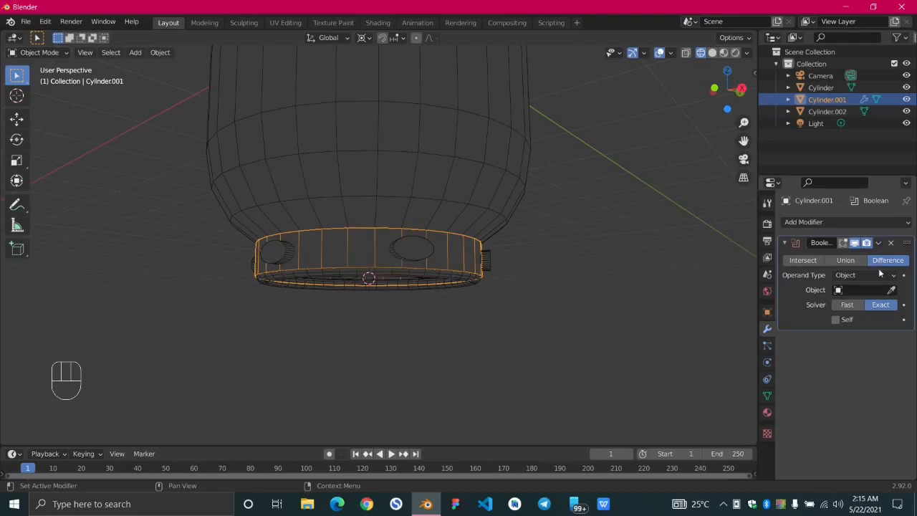
click(892, 290)
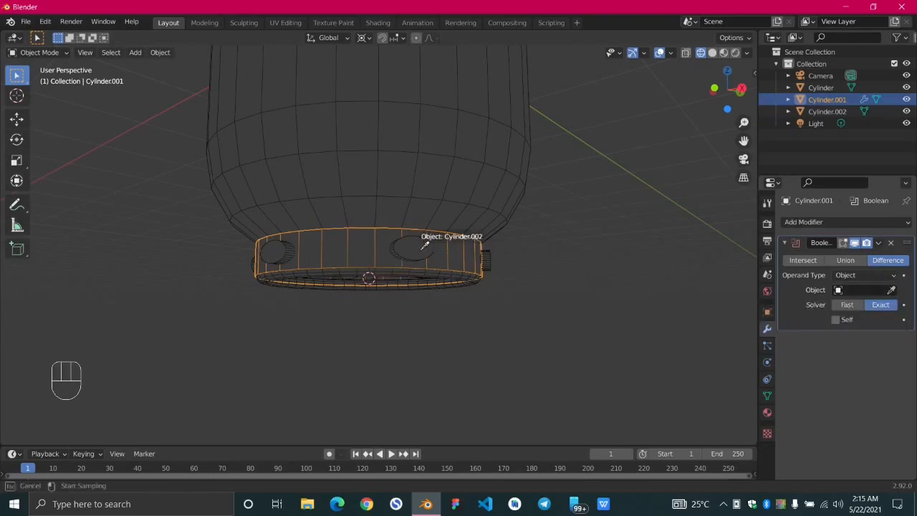
click(462, 287)
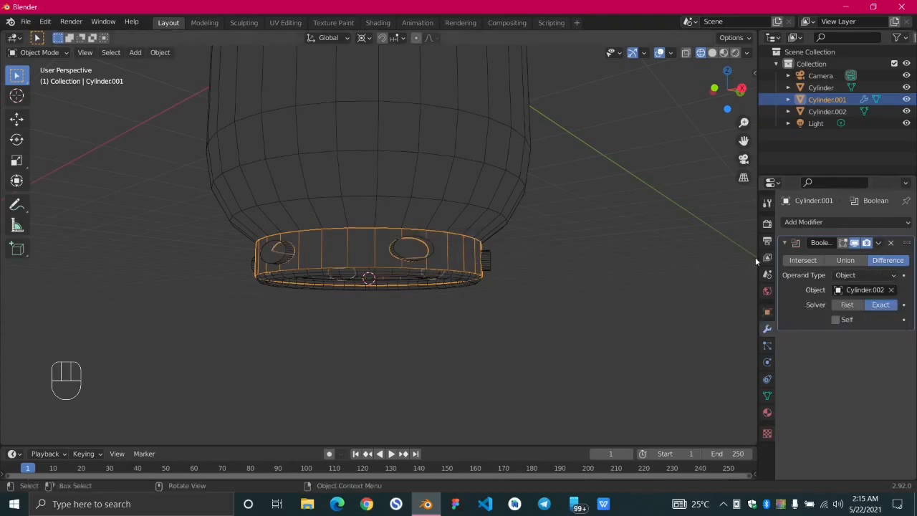
click(879, 243)
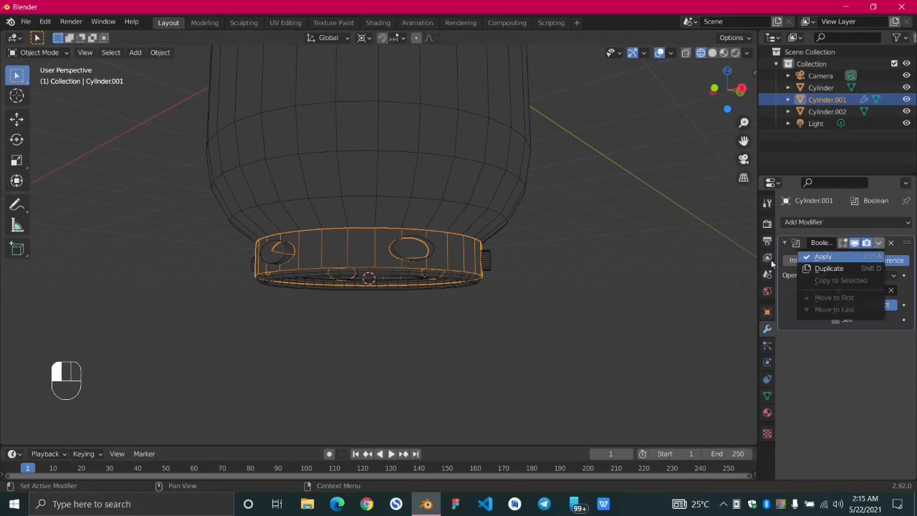
click(856, 256)
- Delete the oval cutting cylinders from the scene
click(405, 250)
middle_drag(404, 250, 446, 318)
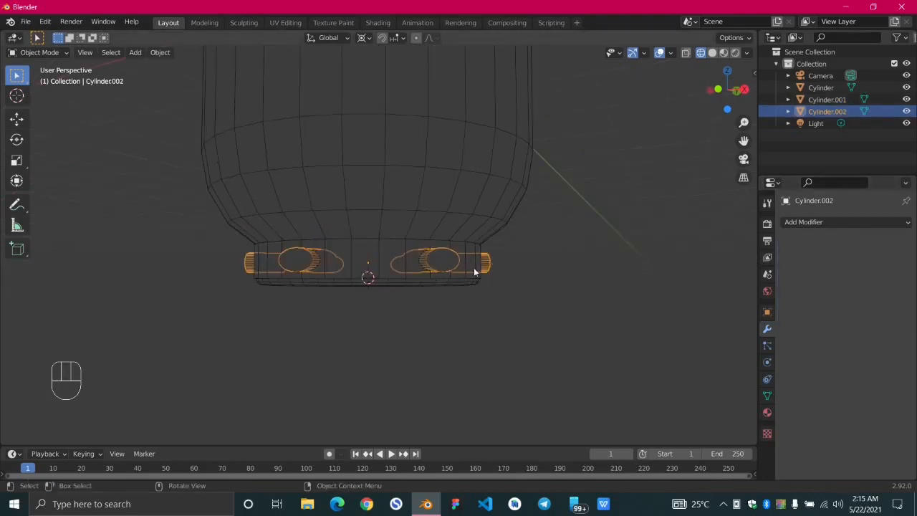
key(x)
click(427, 264)
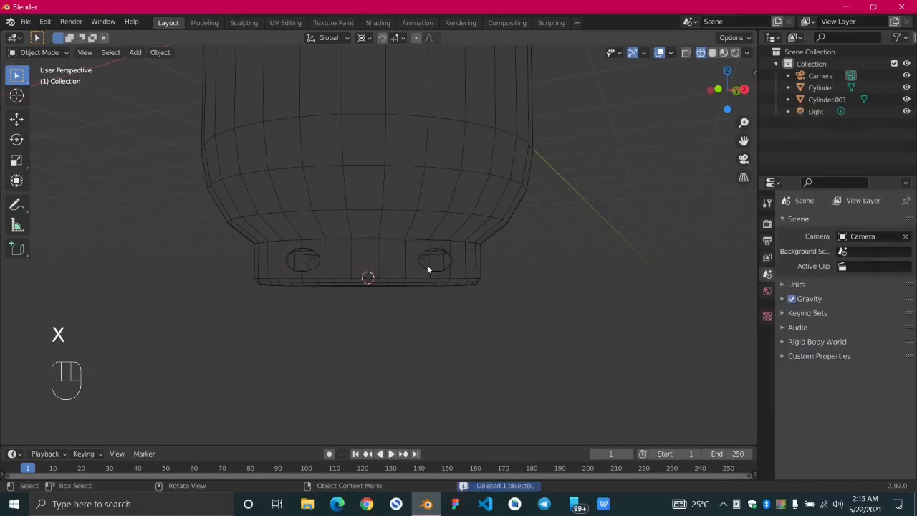
- Examine the oval holes around the foot ring up close, and look over the whole tank
middle_drag(291, 322, 346, 319)
scroll(382, 280, up, 4)
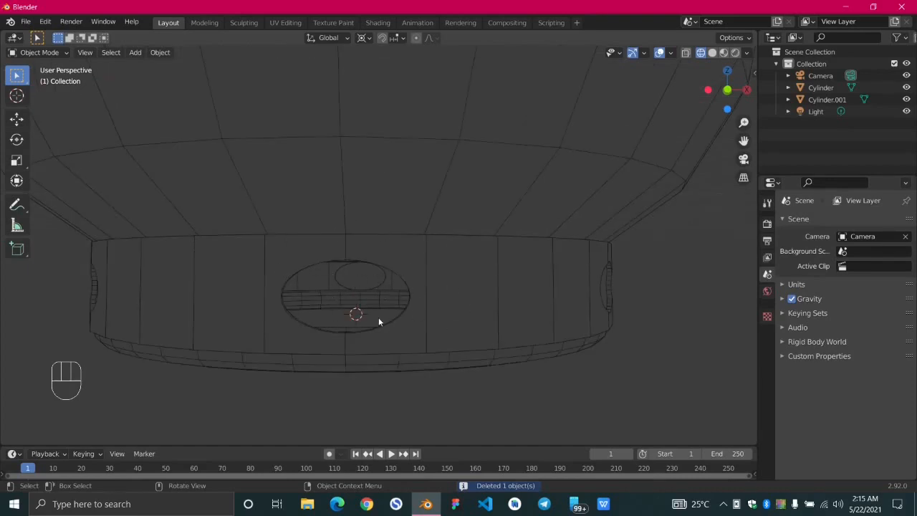
middle_drag(378, 318, 329, 308)
scroll(289, 301, up, 1)
scroll(334, 340, down, 3)
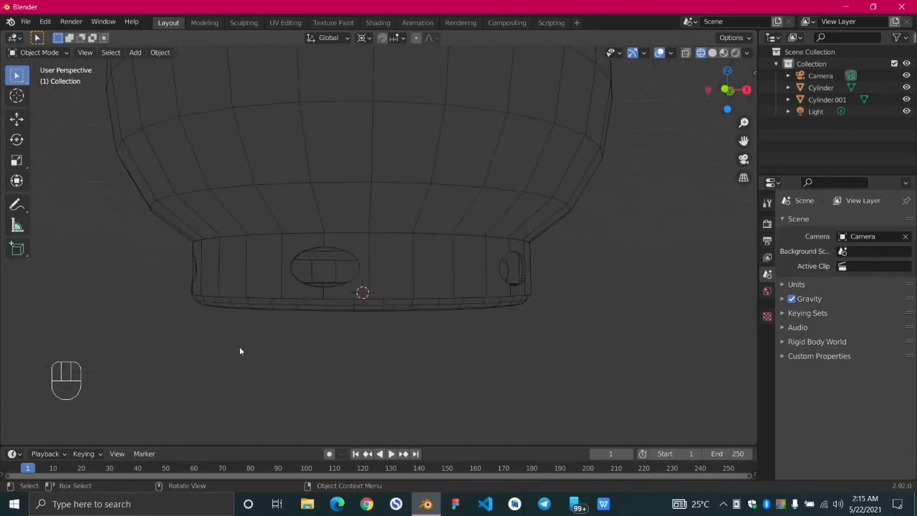
middle_drag(240, 347, 354, 364)
scroll(353, 344, down, 7)
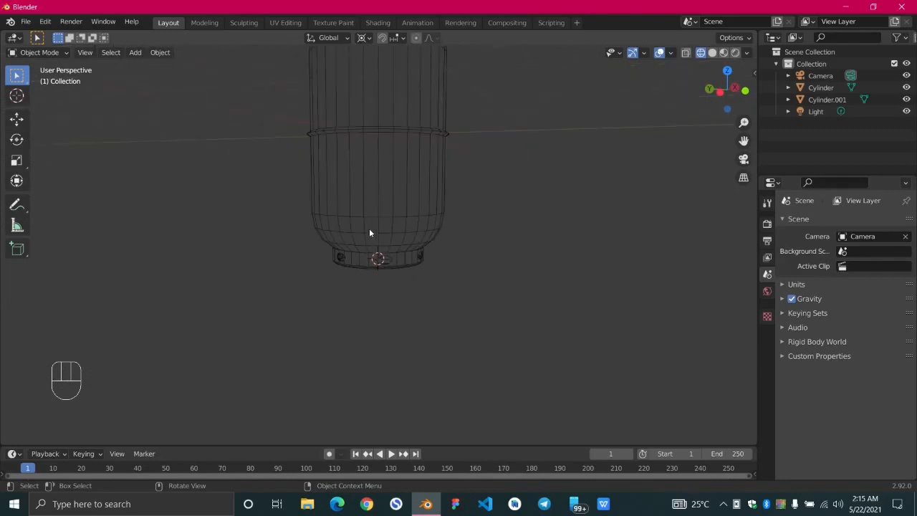
mouse_move(369, 233)
middle_down()
mouse_move(364, 306)
mouse_move(404, 241)
mouse_move(398, 166)
mouse_move(337, 263)
middle_up()
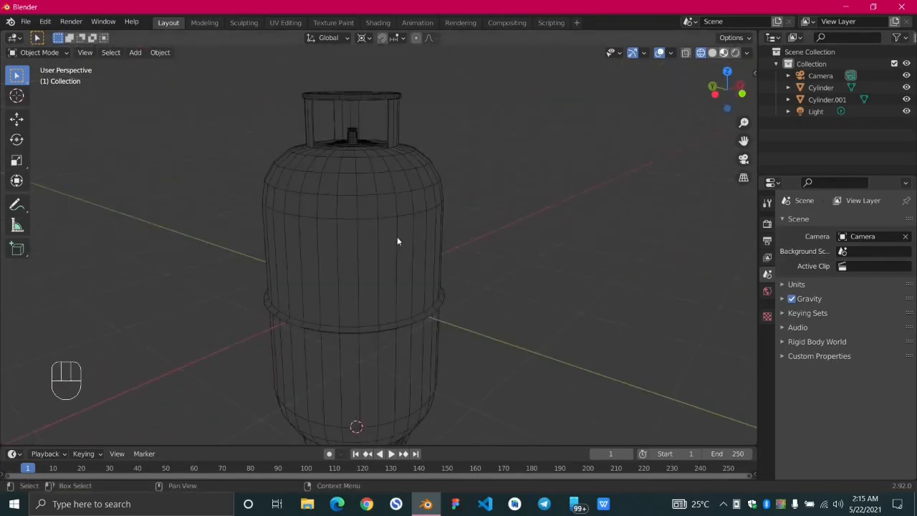
- Switch the viewport from wireframe to Material Preview shading and look over the tank's faceted surfaces
click(712, 53)
scroll(215, 163, up, 4)
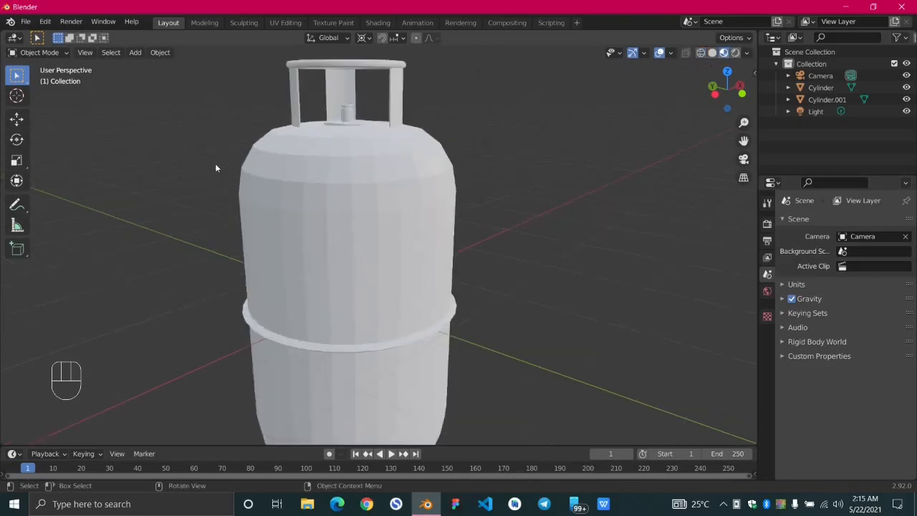
scroll(523, 200, down, 3)
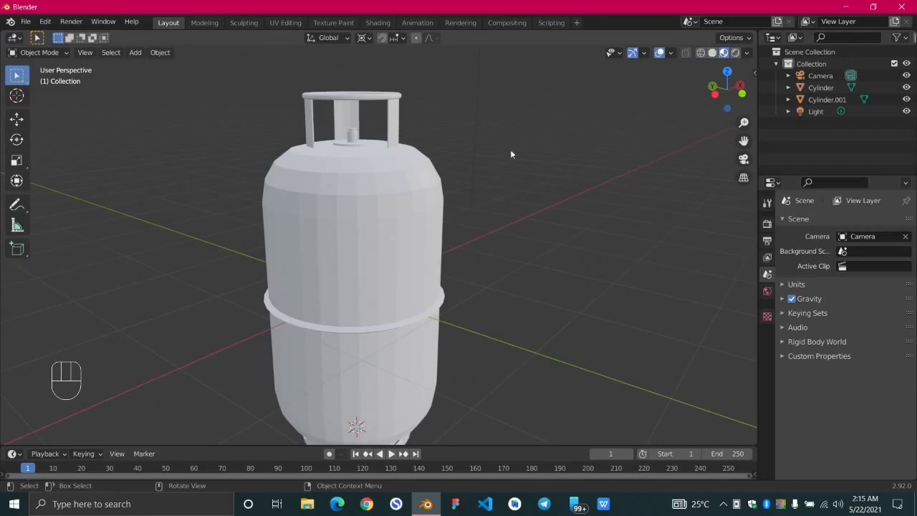
click(700, 52)
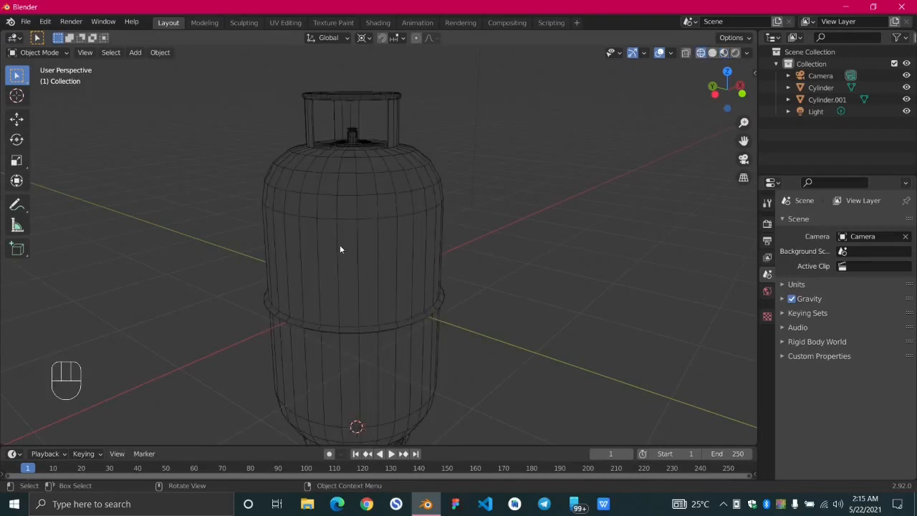
click(722, 53)
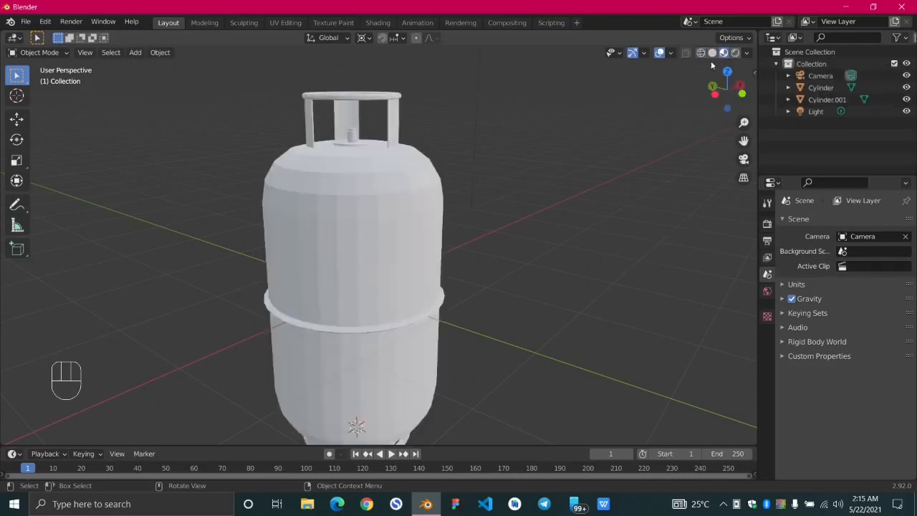
scroll(281, 255, up, 3)
scroll(291, 232, down, 3)
middle_drag(274, 199, 364, 198)
middle_drag(308, 198, 338, 209)
middle_drag(380, 324, 341, 222)
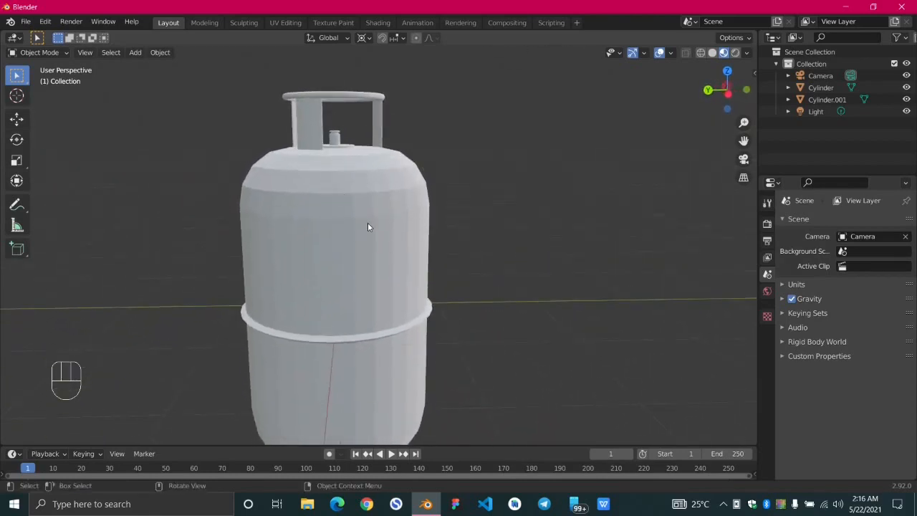
- Apply Shade Smooth to the tank body and to the object with the handle supports and foot ring
click(339, 208)
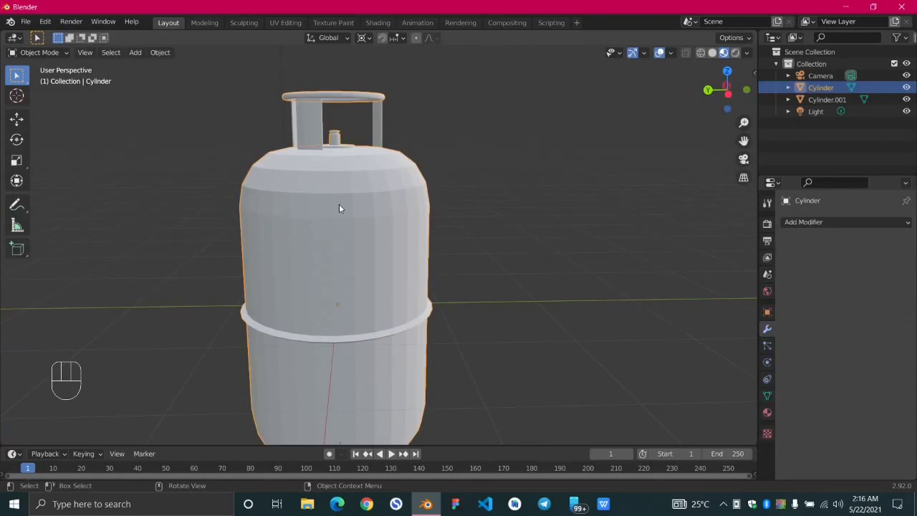
right_click(339, 208)
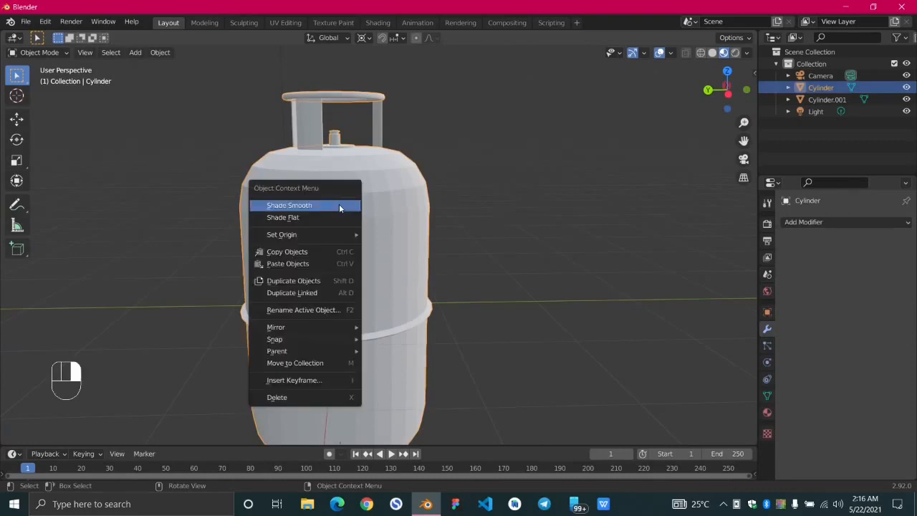
click(339, 205)
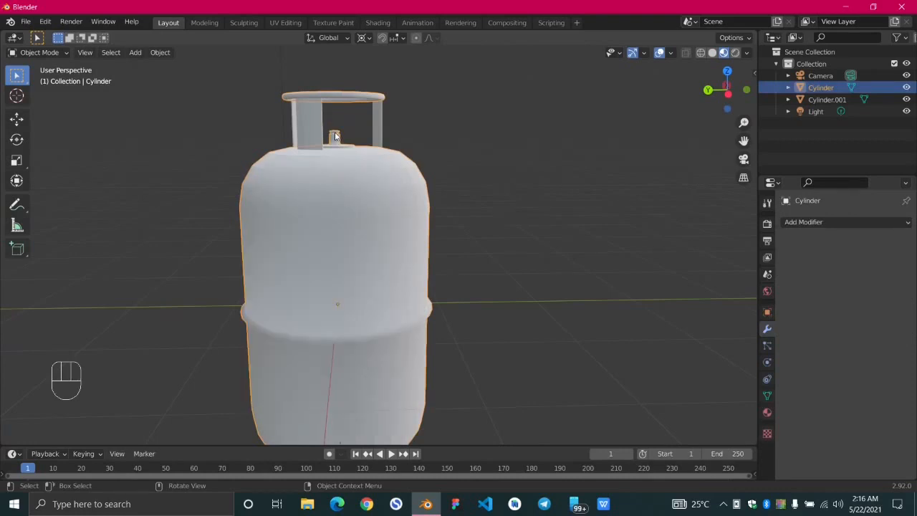
click(313, 119)
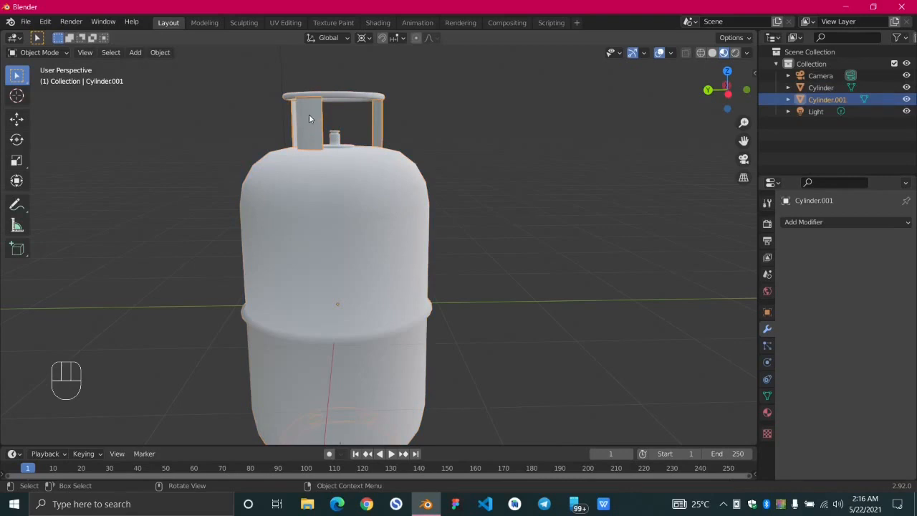
right_click(309, 118)
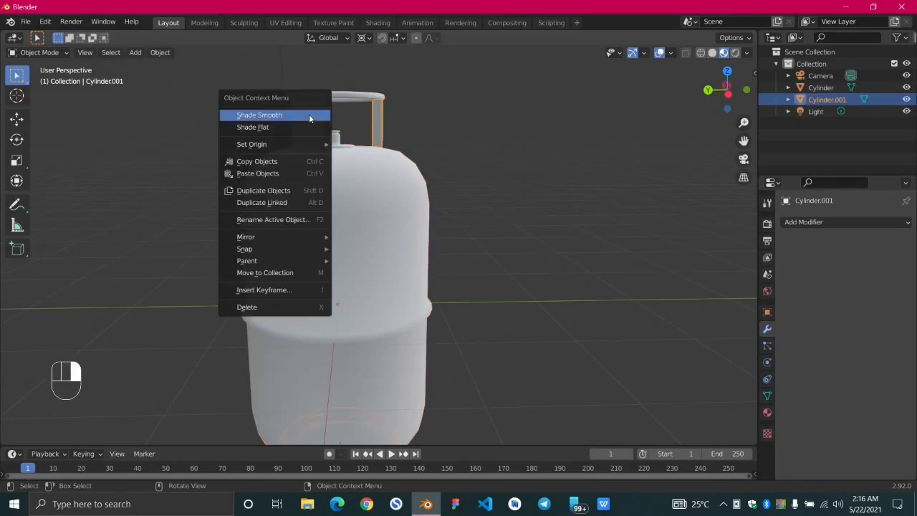
click(309, 117)
- Enable Auto Smooth in the mesh normals of the handle supports and foot ring object
middle_drag(309, 117, 316, 152)
scroll(250, 145, up, 2)
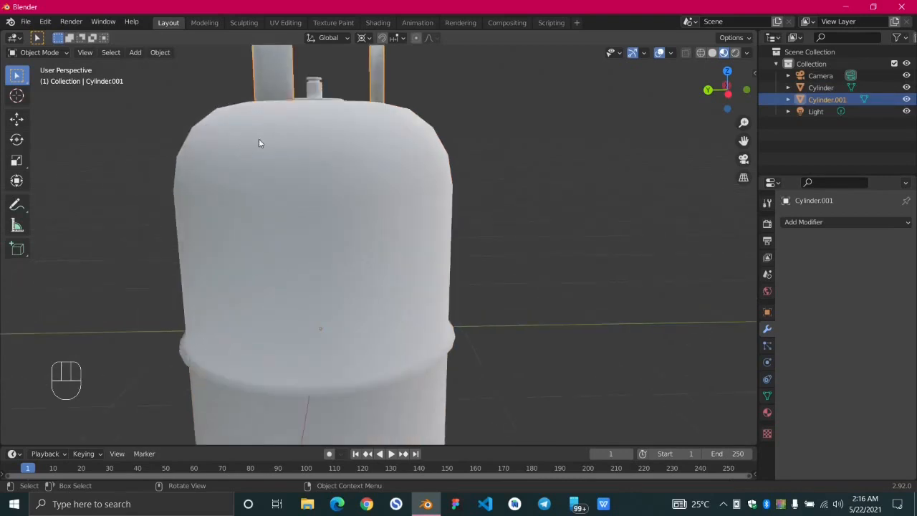
shift+middle_drag(252, 147, 379, 252)
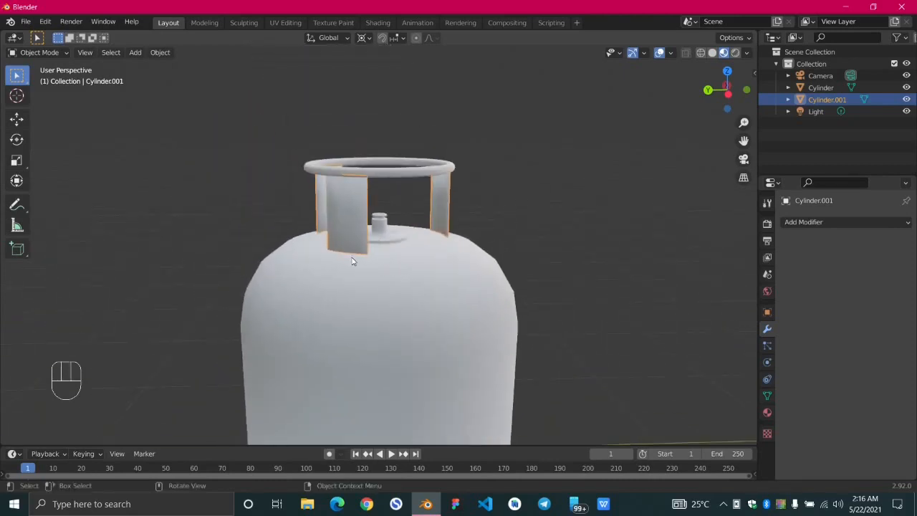
click(350, 229)
shift+click(349, 229)
click(767, 396)
click(786, 426)
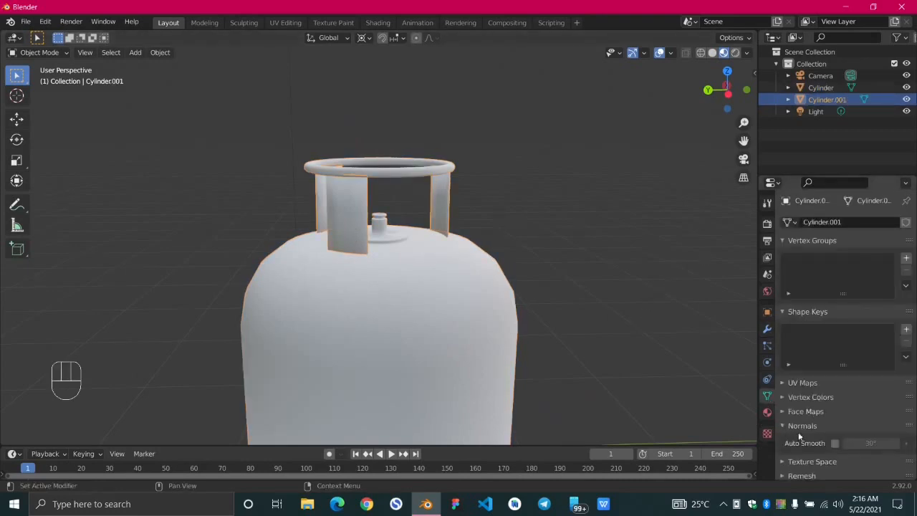
click(832, 442)
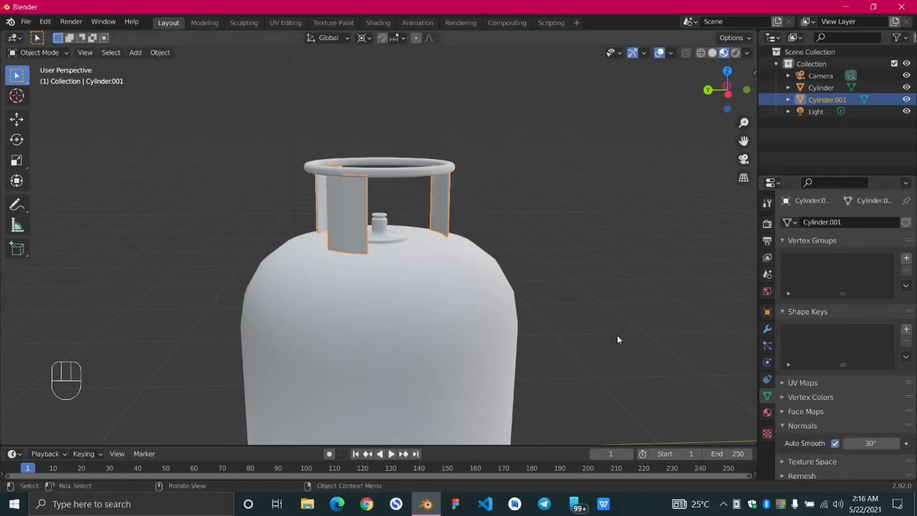
- Select the tank body and enable Auto Smooth in its mesh normals
scroll(372, 330, down, 3)
click(370, 326)
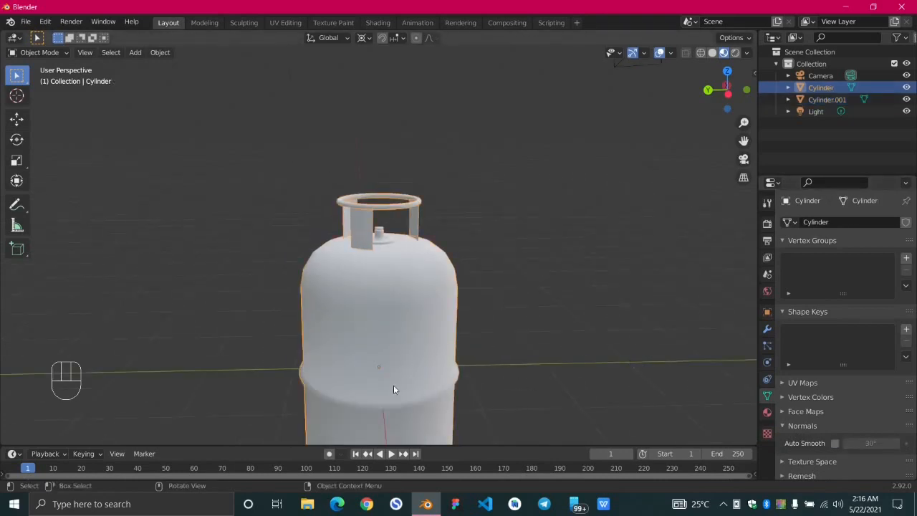
click(834, 442)
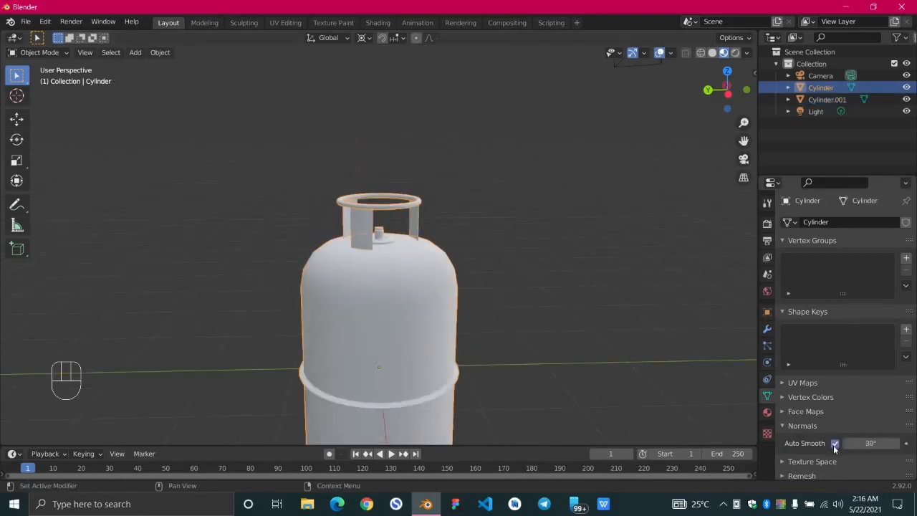
- Examine the smoothed tank's silhouette, shoulder edges and handle area from near and far
scroll(529, 355, down, 3)
middle_drag(528, 356, 369, 291)
scroll(369, 291, up, 5)
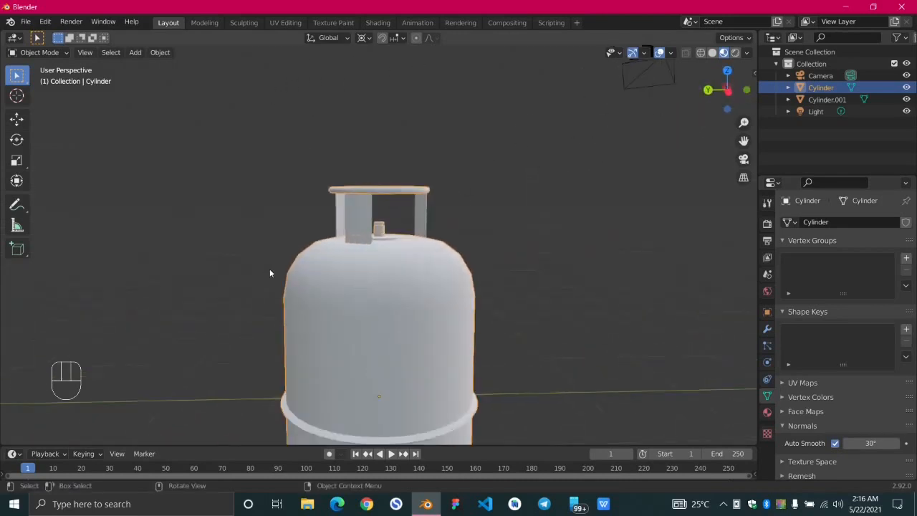
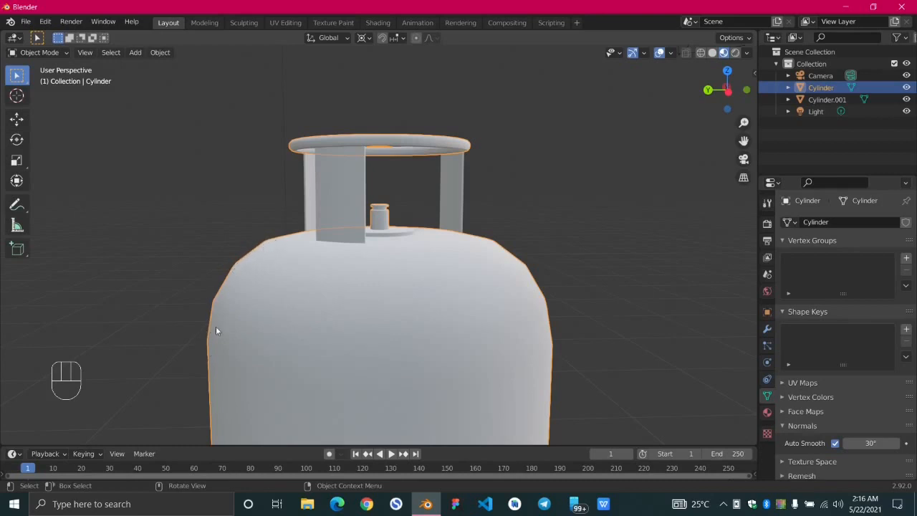
scroll(305, 292, down, 6)
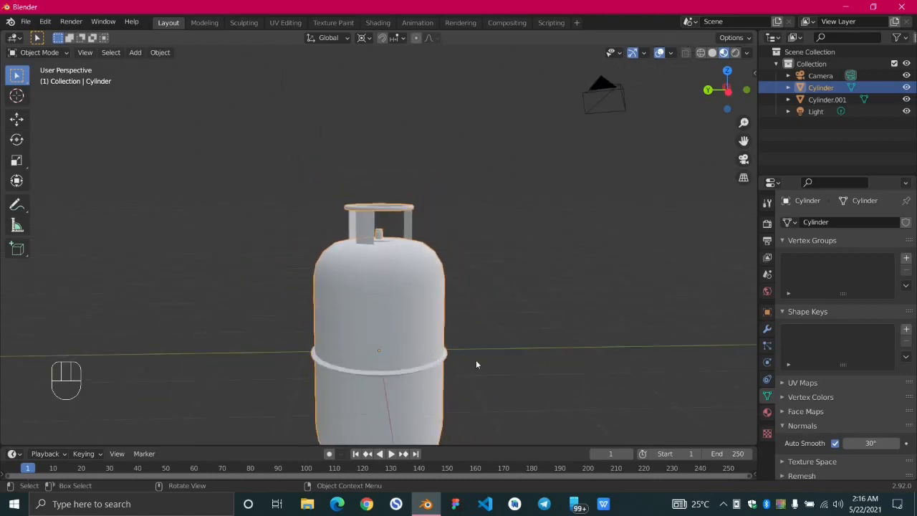
scroll(317, 291, up, 5)
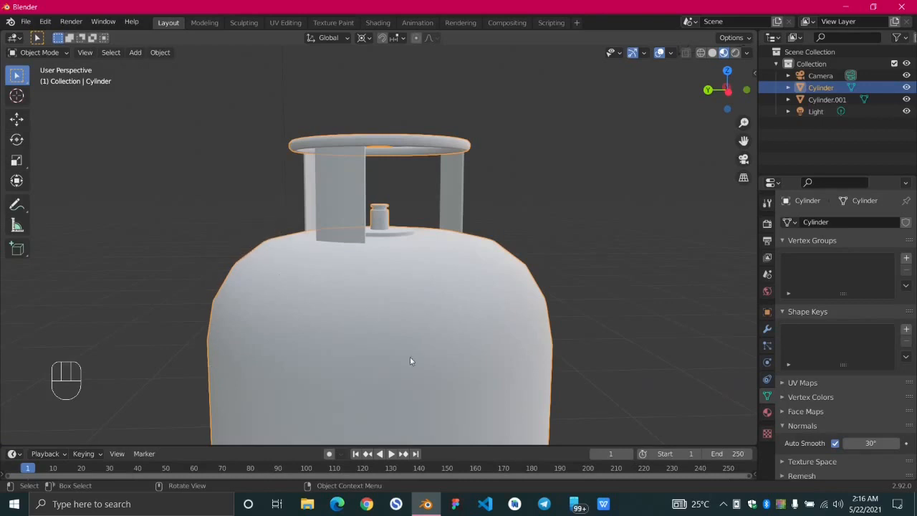
scroll(496, 323, down, 3)
scroll(209, 318, up, 5)
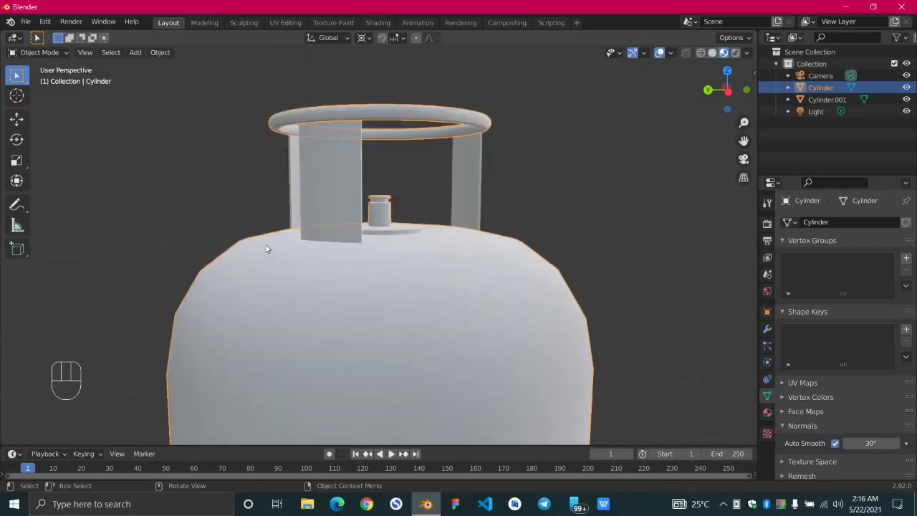
scroll(438, 311, down, 6)
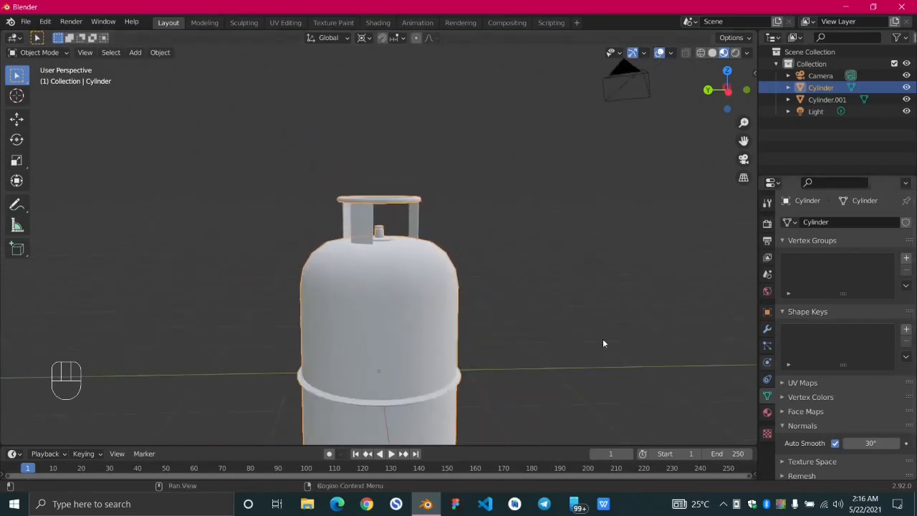
scroll(340, 336, down, 3)
scroll(401, 358, up, 2)
scroll(383, 311, up, 2)
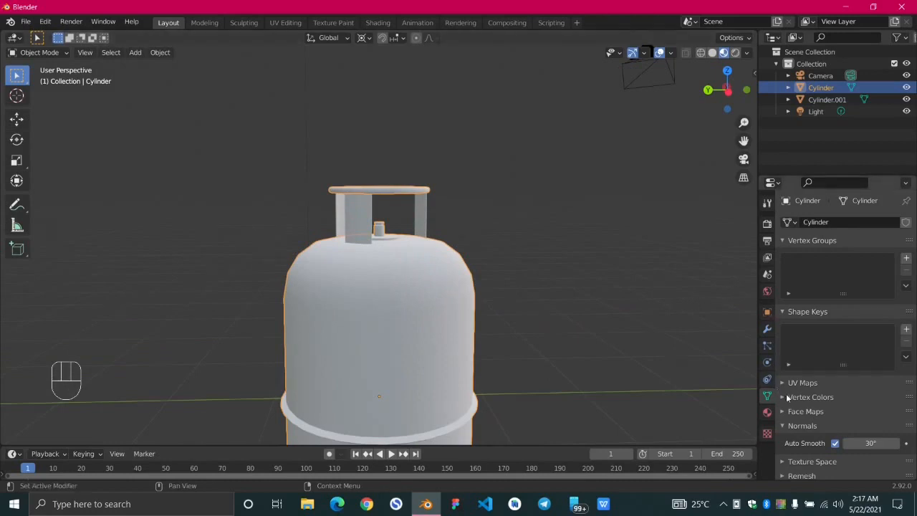
- Add a Subdivision Surface modifier to the tank body and set its render level to 1
click(767, 328)
click(845, 223)
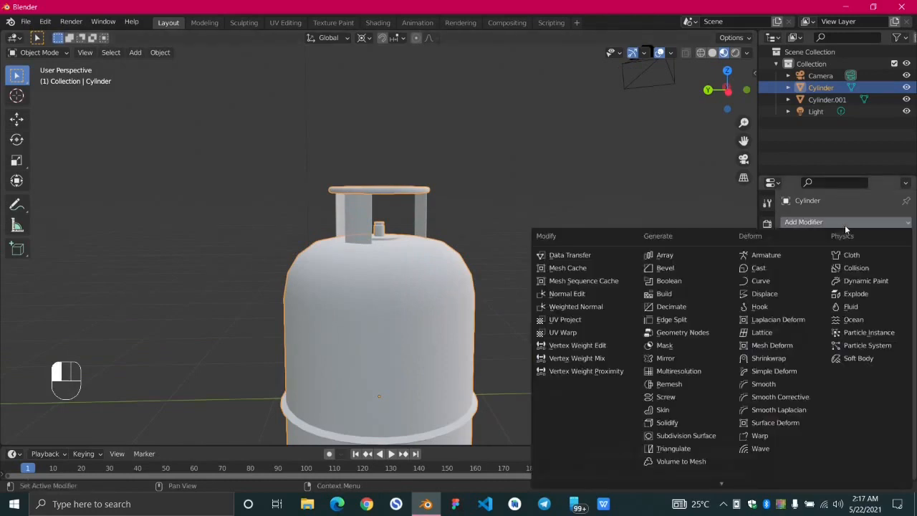
click(687, 435)
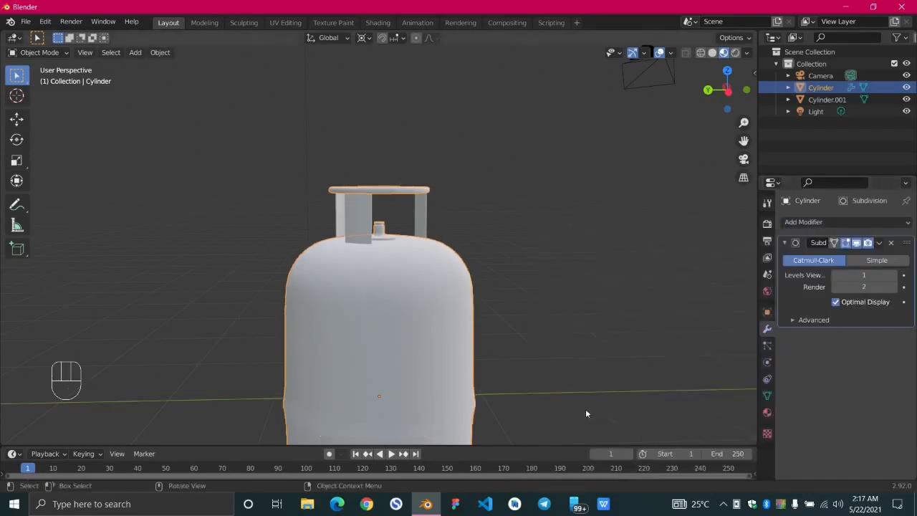
click(836, 287)
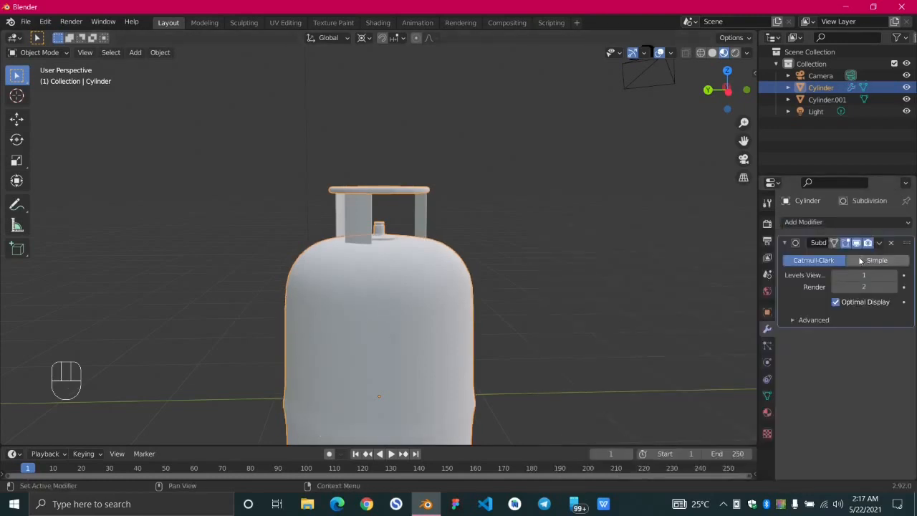
- Add two supporting edge loops to the tank body, slid tight against the upper and lower edges of the middle seam
scroll(364, 350, down, 2)
middle_drag(339, 347, 493, 333)
scroll(390, 359, down, 2)
middle_drag(390, 358, 428, 329)
scroll(336, 326, up, 3)
scroll(402, 325, up, 5)
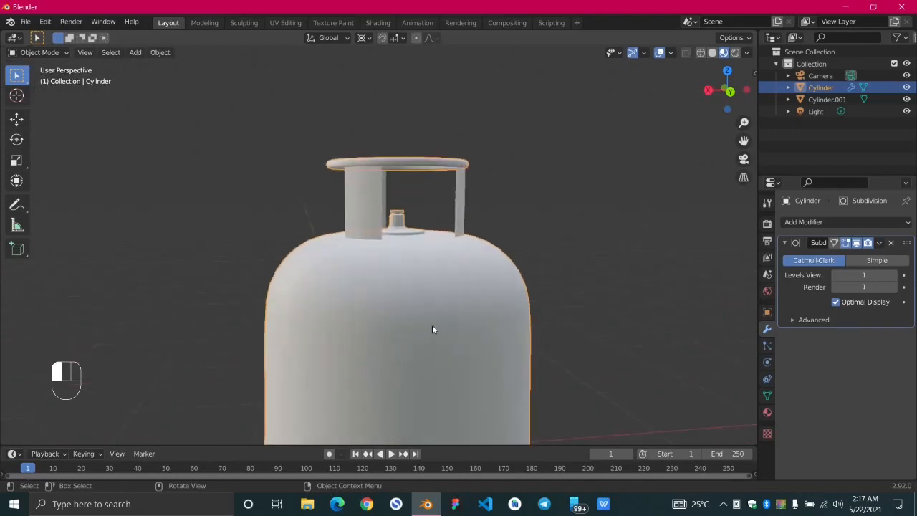
key(Tab)
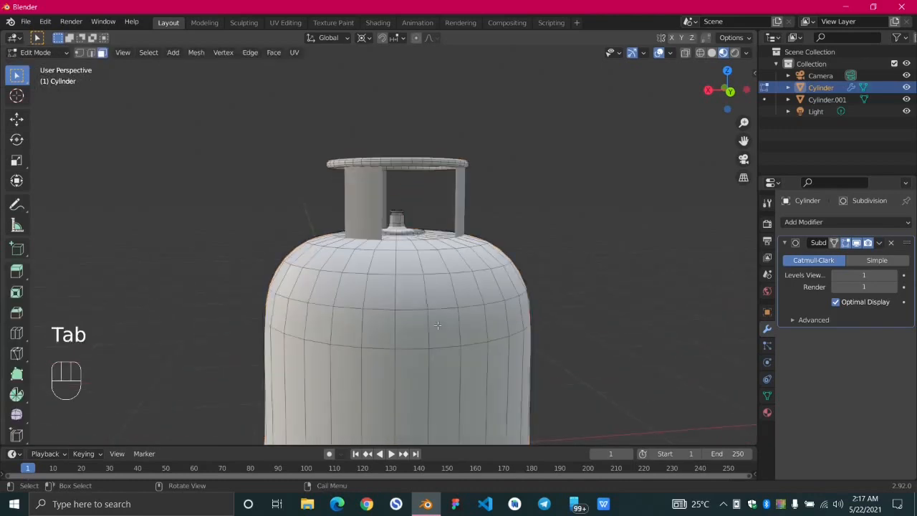
scroll(370, 340, down, 5)
scroll(370, 340, up, 3)
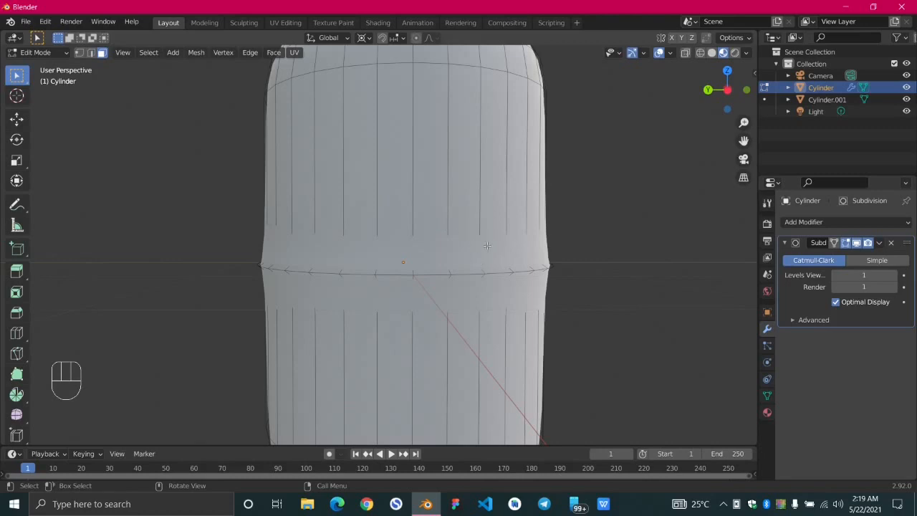
key(ctrl+r)
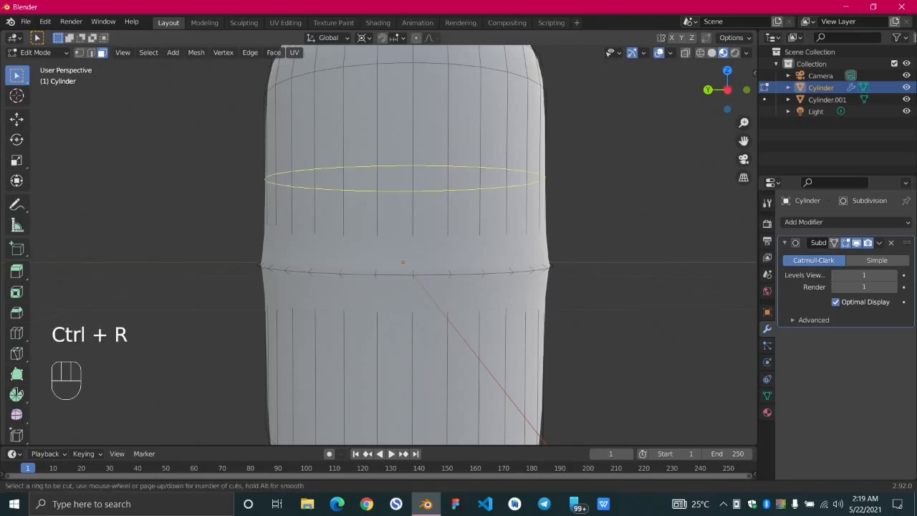
click(485, 236)
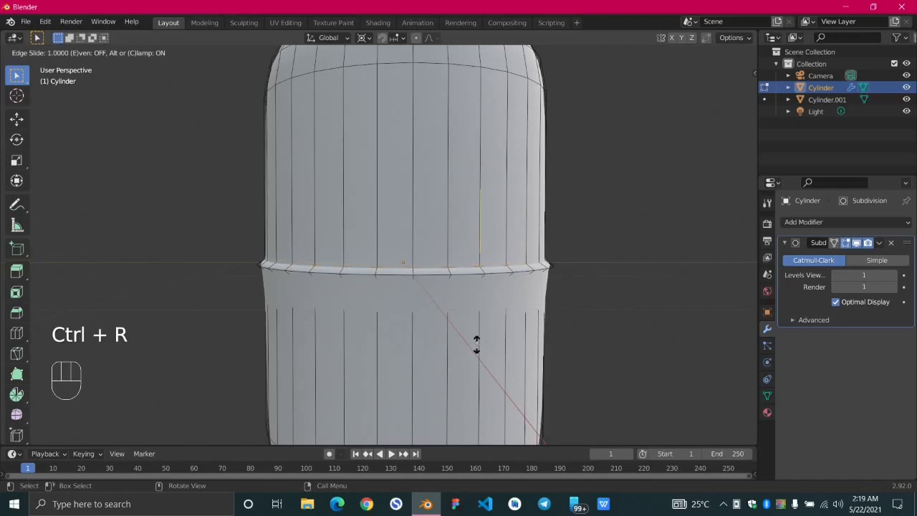
click(476, 344)
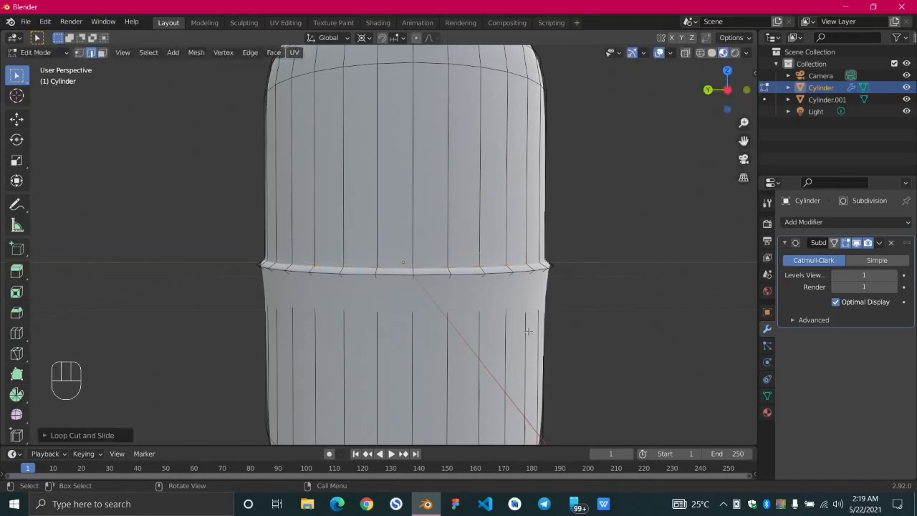
key(ctrl+r)
click(477, 391)
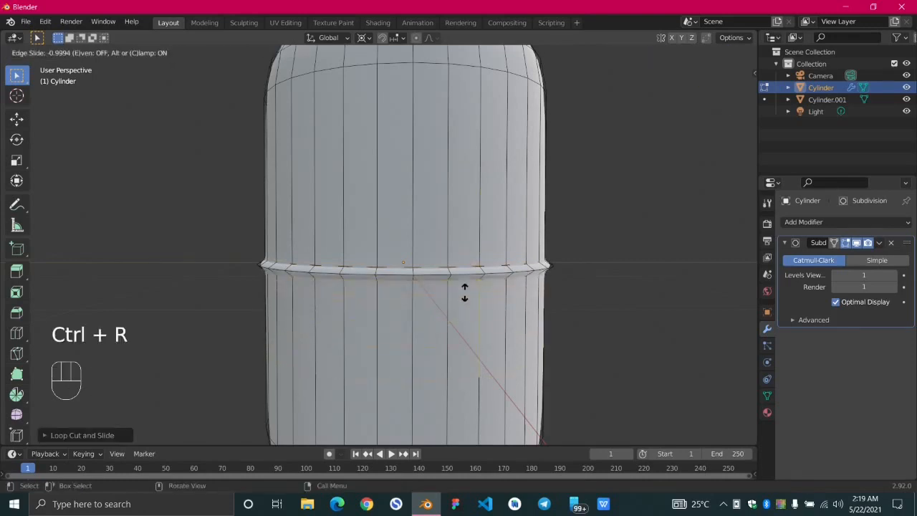
click(465, 292)
- Bevel the outer edge loop of the tank's middle seam with two segments and clear the selection
scroll(464, 292, up, 4)
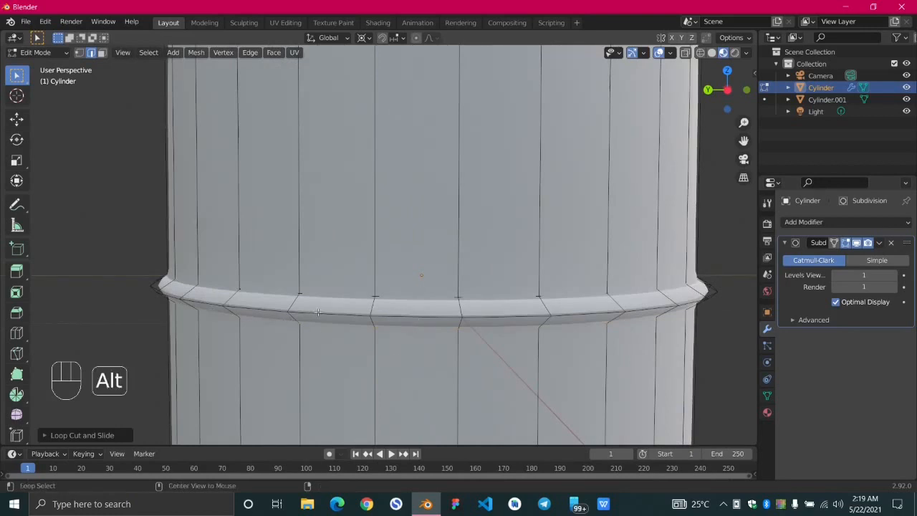
alt+click(381, 327)
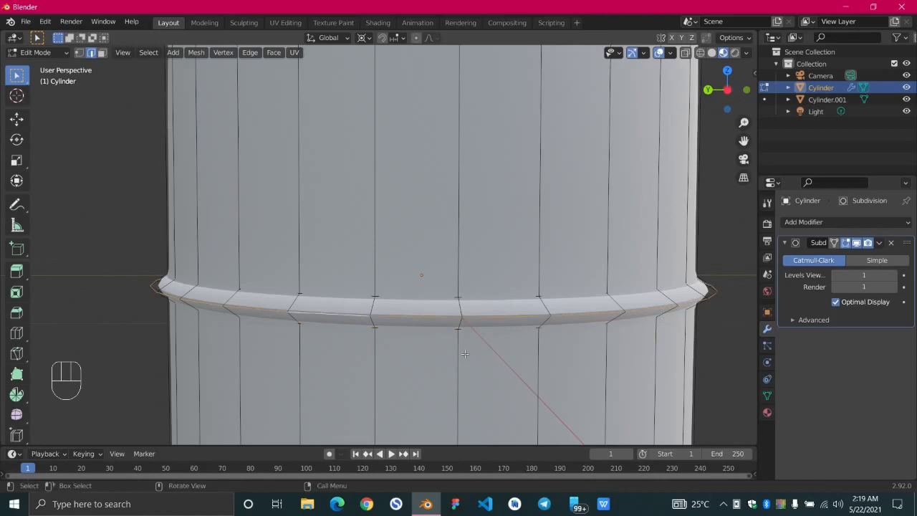
key(ctrl+b)
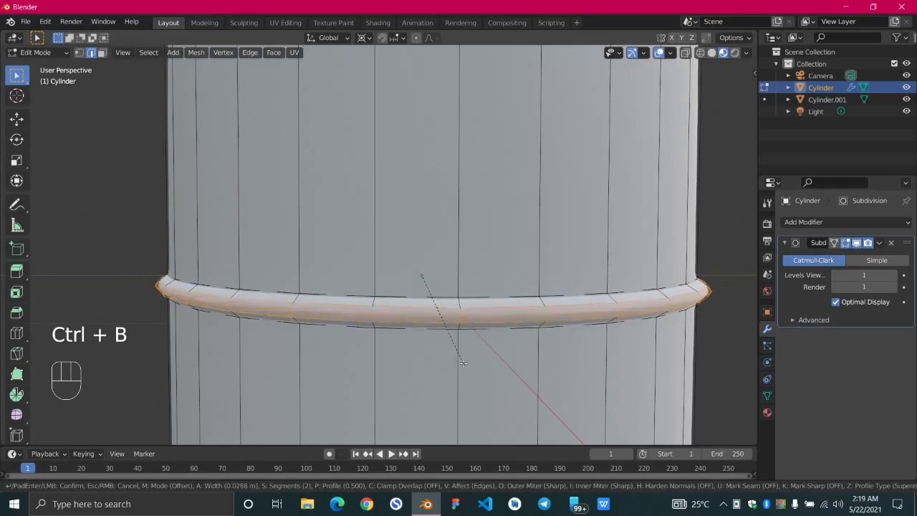
click(438, 316)
scroll(681, 380, down, 4)
click(659, 345)
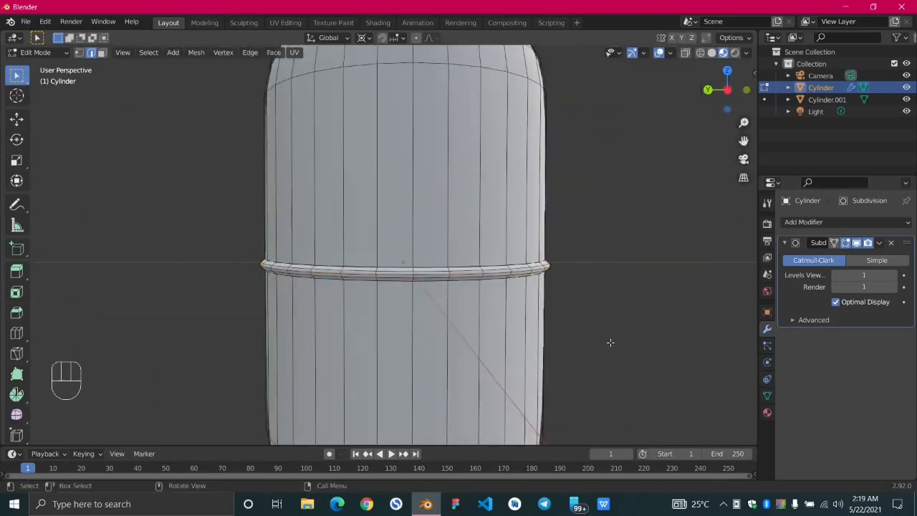
- Add a supporting edge loop to the valve's outer wall, slid down to where it meets the base disc
scroll(609, 343, down, 4)
middle_drag(580, 347, 524, 347)
shift+middle_drag(351, 122, 352, 294)
scroll(328, 260, up, 4)
scroll(329, 260, up, 5)
scroll(351, 294, up, 6)
scroll(312, 370, down, 5)
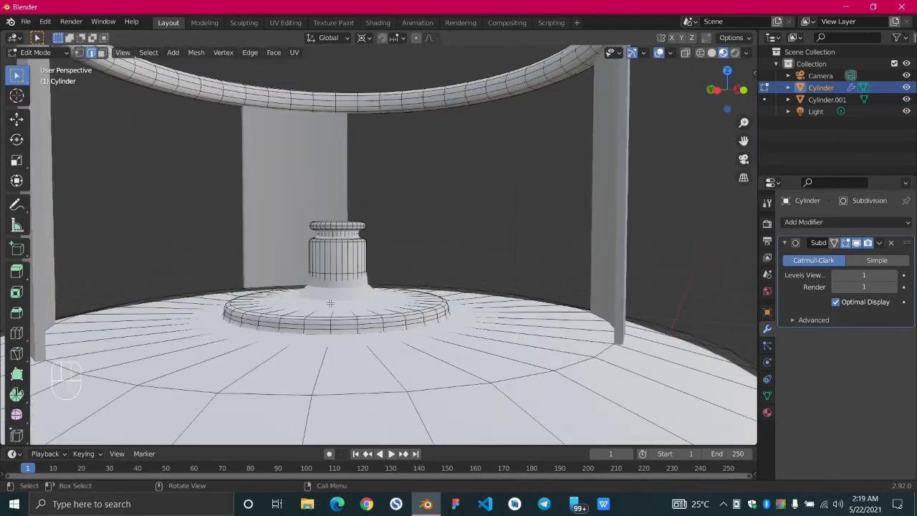
scroll(331, 304, up, 3)
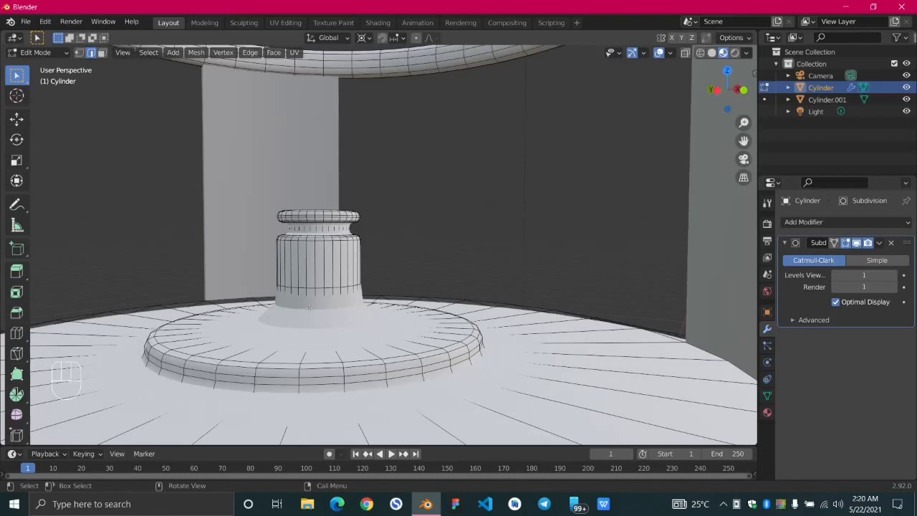
key(ctrl+r)
click(309, 329)
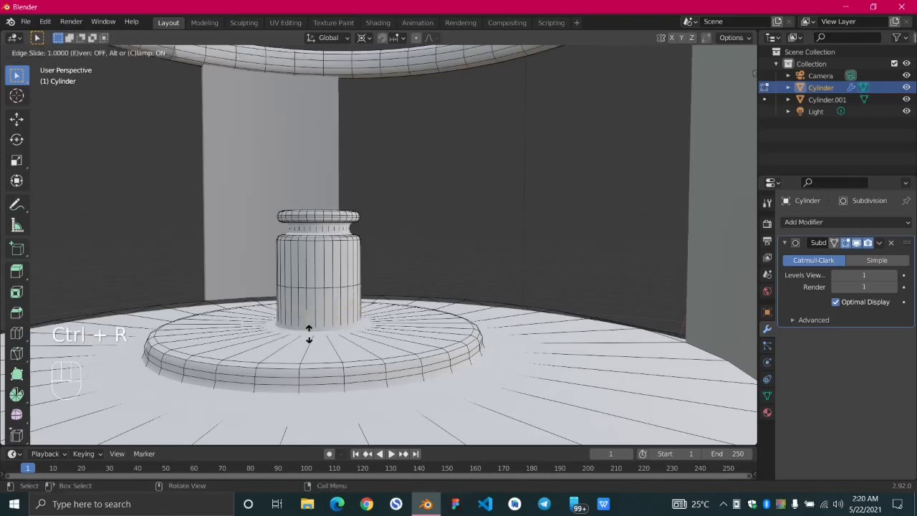
click(308, 338)
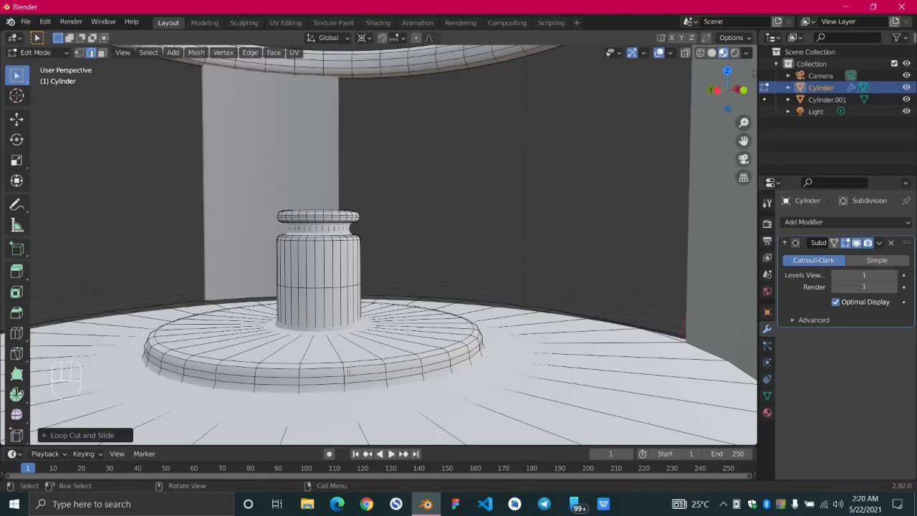
- Dismiss the time-tracking reminder and add an edge loop to the pin inside the valve, slid up to its tip
scroll(342, 360, down, 2)
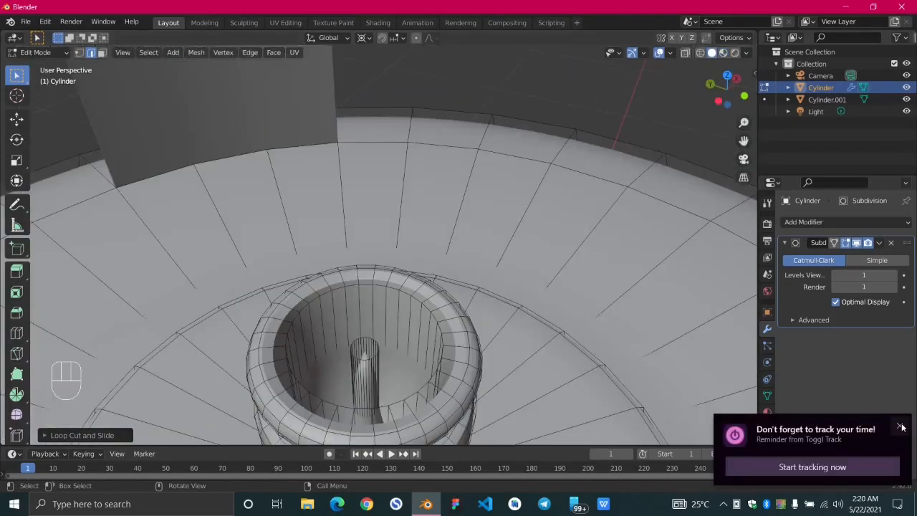
click(902, 427)
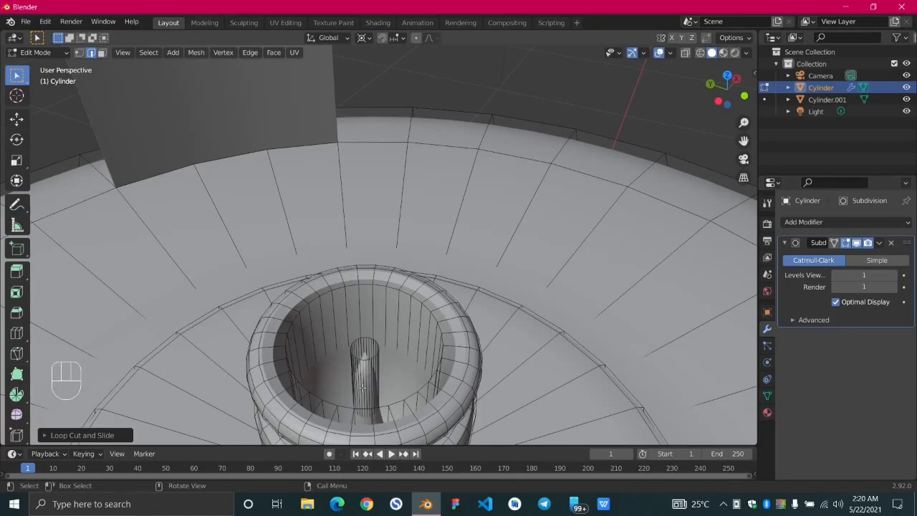
key(ctrl)
key(ctrl+r)
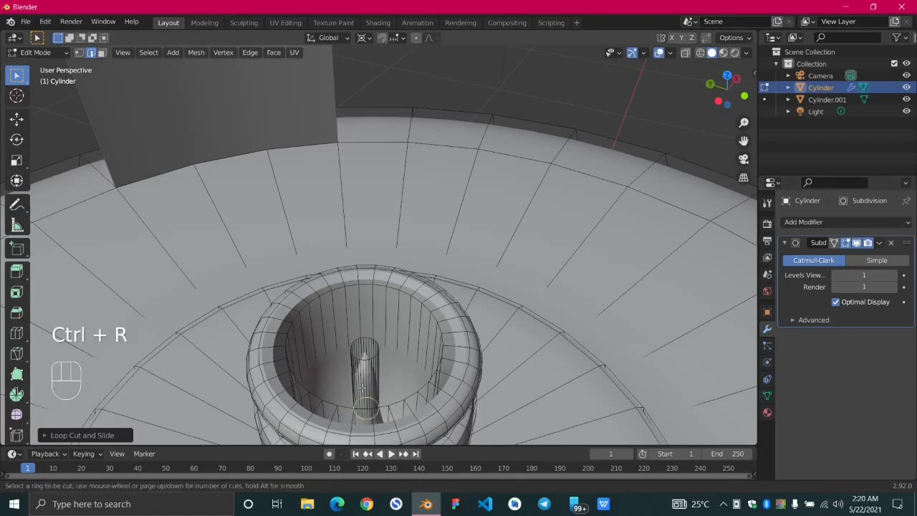
click(362, 381)
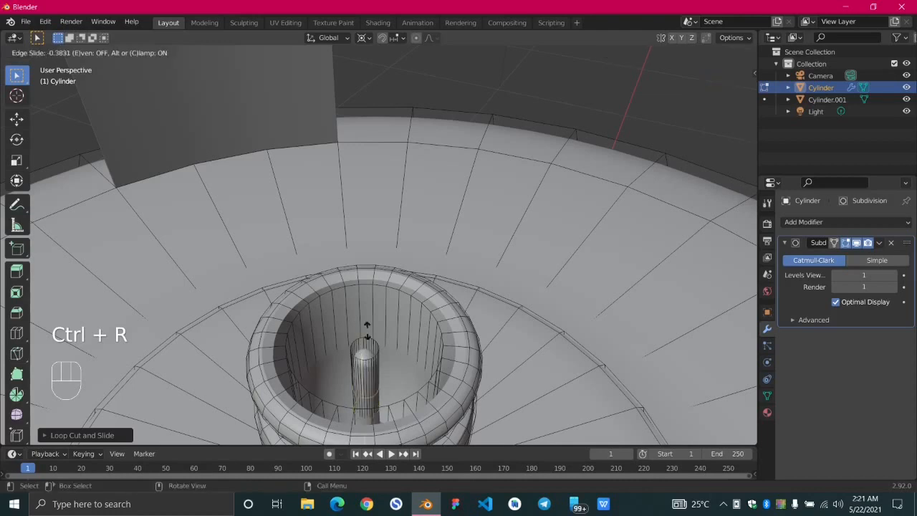
click(371, 302)
- Select the edge loop around the middle of the valve's outer wall and snap the 3D cursor to it
scroll(411, 378, down, 3)
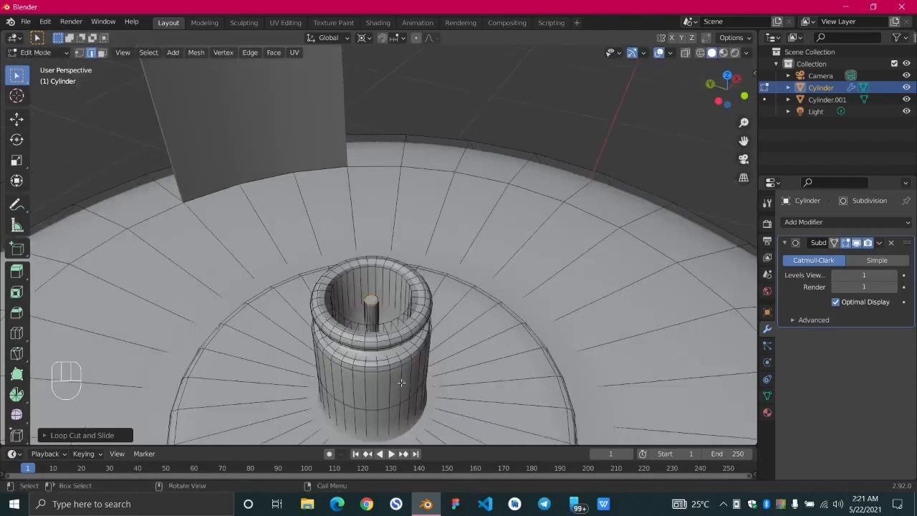
scroll(426, 365, down, 2)
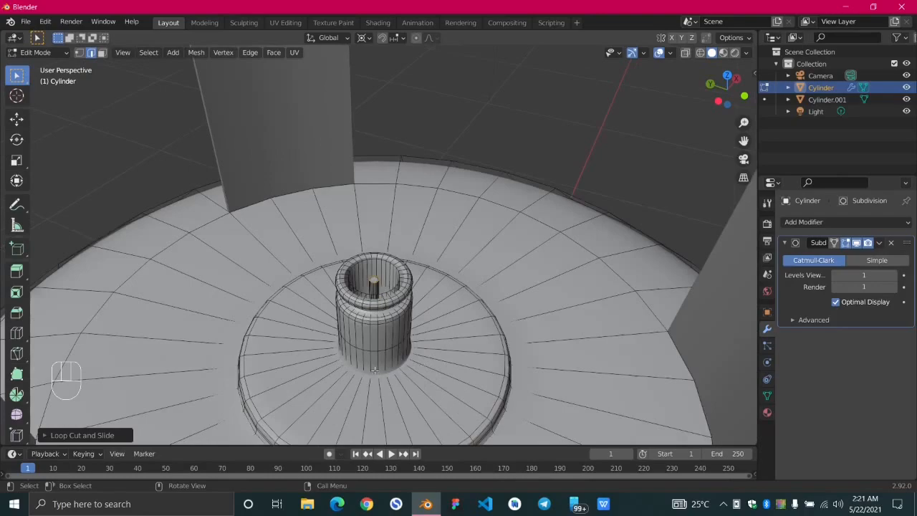
middle_drag(334, 380, 430, 362)
scroll(430, 362, up, 4)
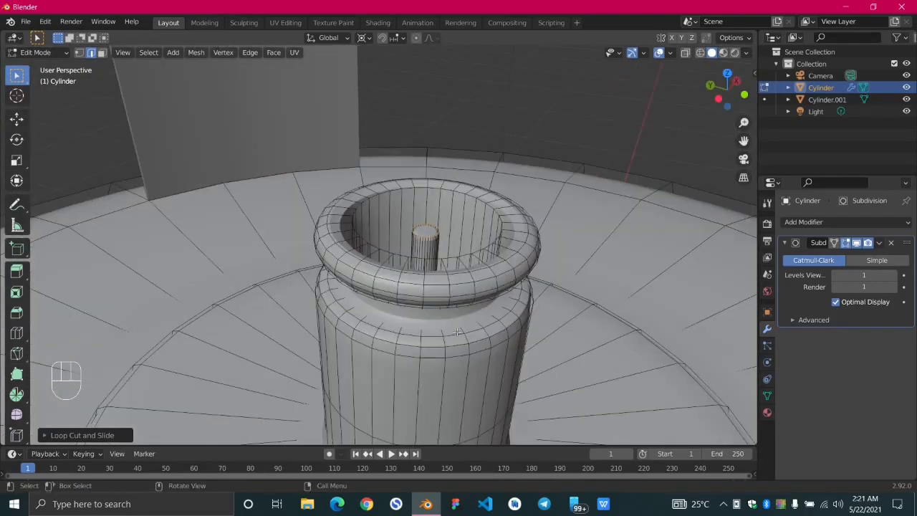
scroll(475, 356, up, 5)
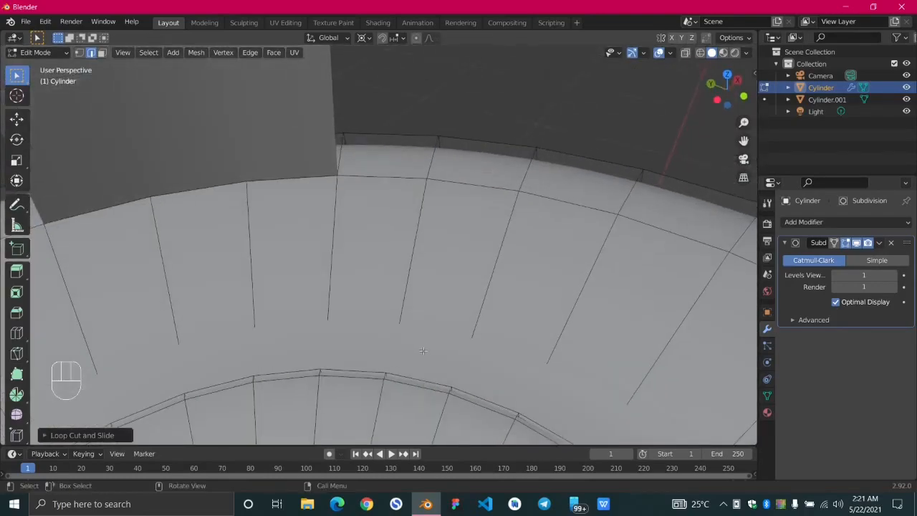
scroll(430, 333, down, 4)
middle_drag(412, 319, 390, 276)
scroll(390, 276, up, 2)
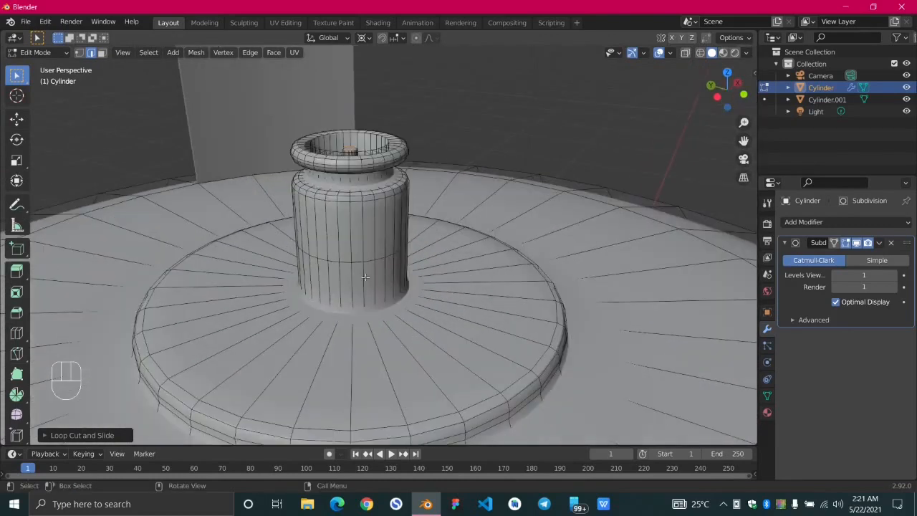
alt+click(358, 259)
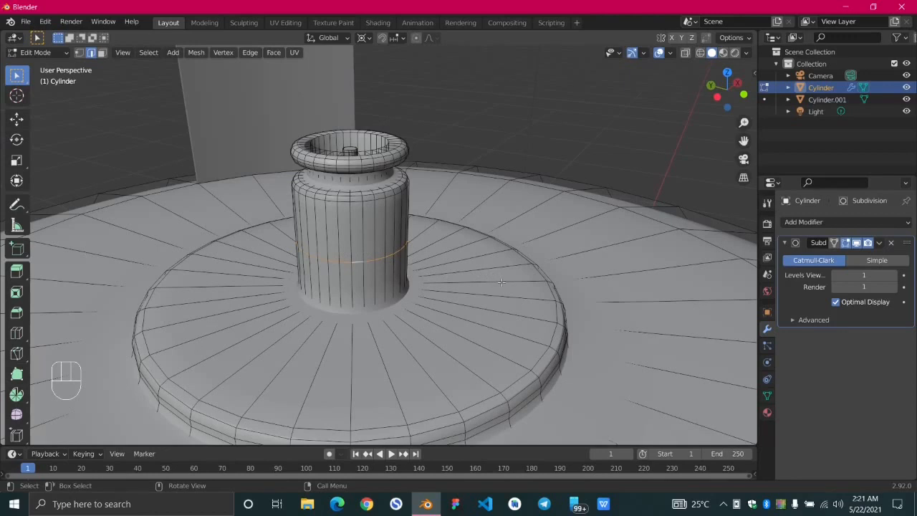
key(shift+s)
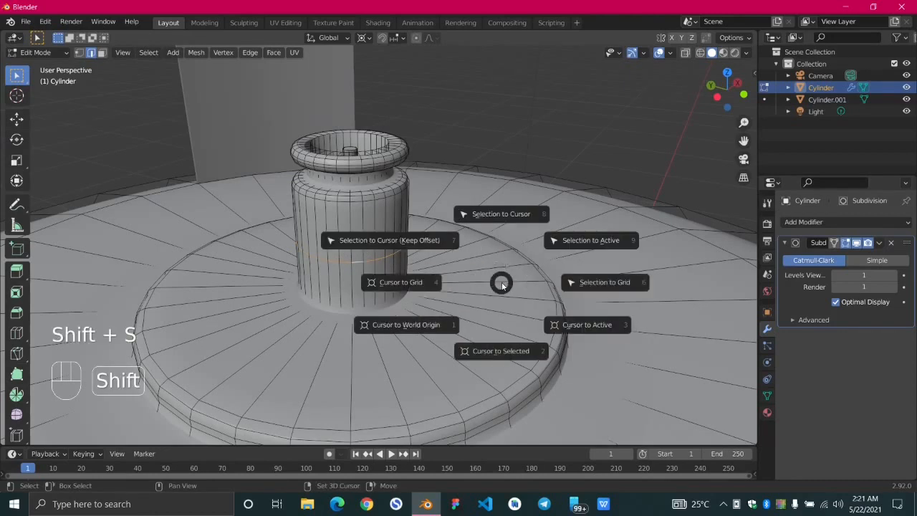
click(502, 351)
- Return the tank body to Object Mode and inspect the subdivided valve and base disc
middle_drag(502, 358, 358, 265)
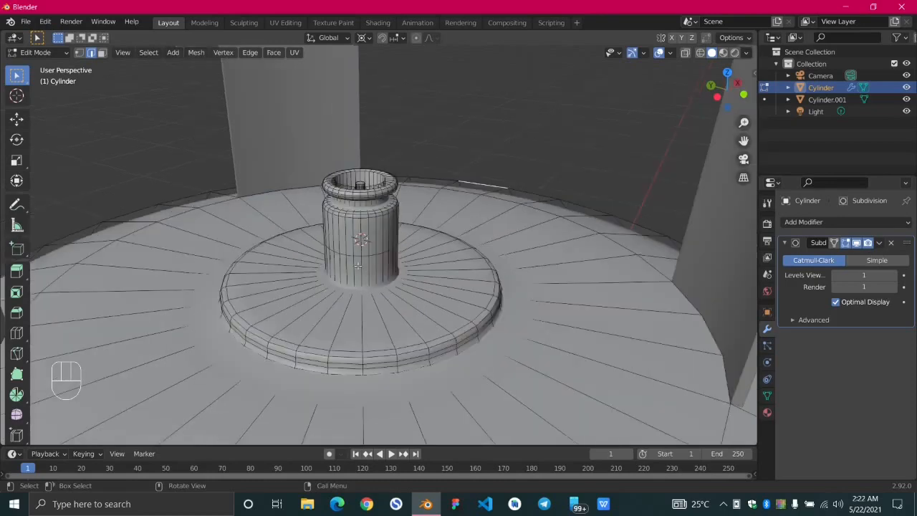
scroll(357, 266, down, 2)
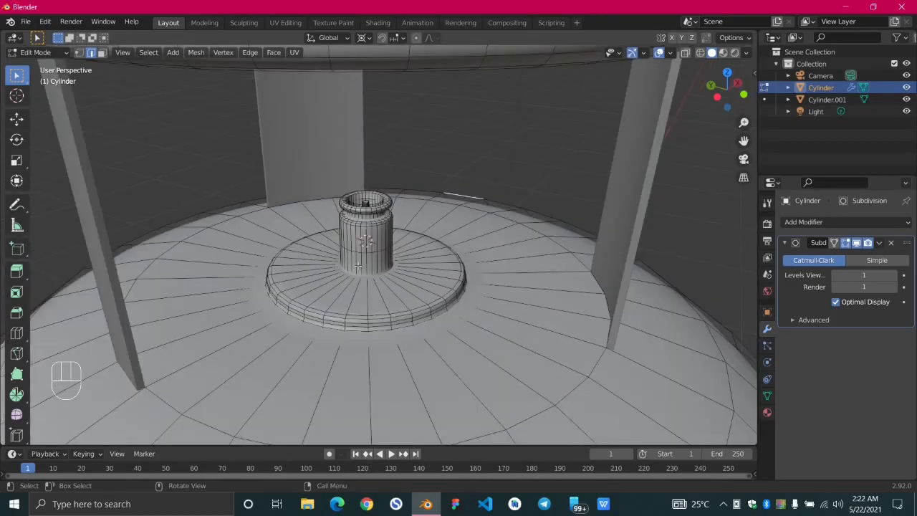
scroll(357, 266, down, 2)
scroll(370, 255, up, 5)
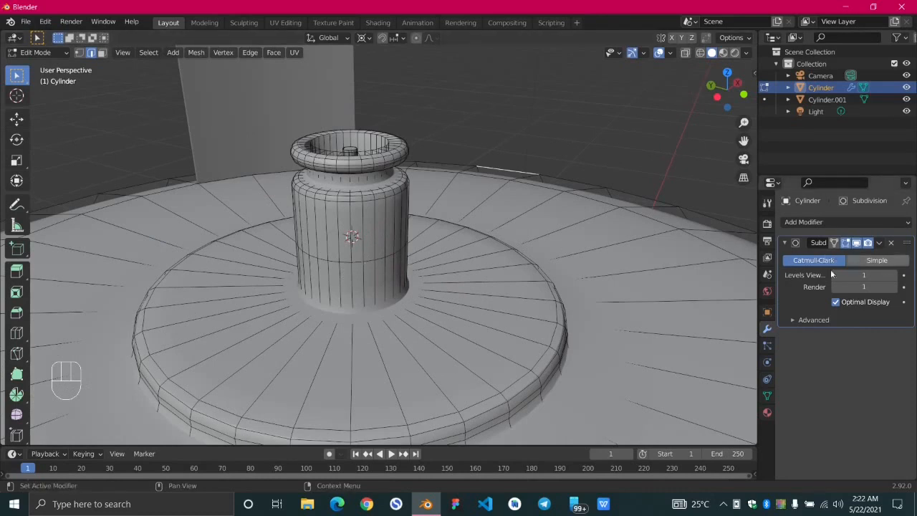
scroll(352, 285, down, 3)
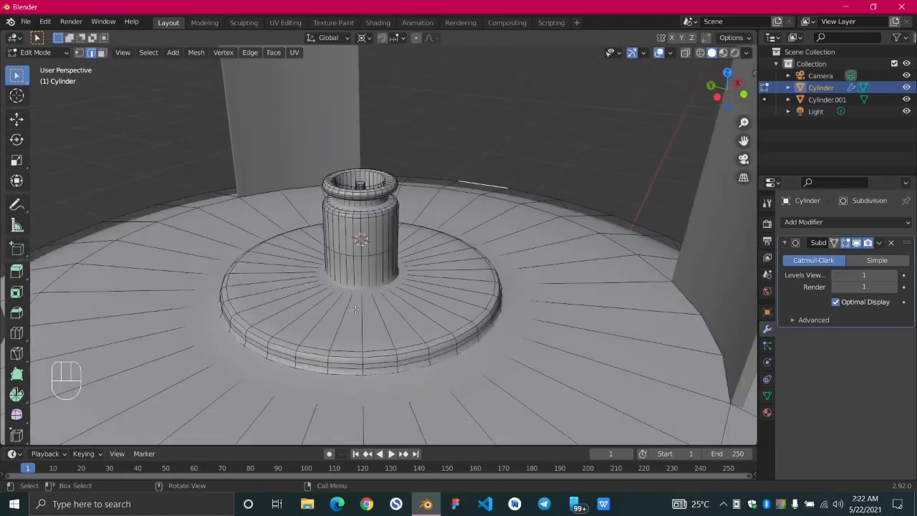
scroll(355, 309, down, 2)
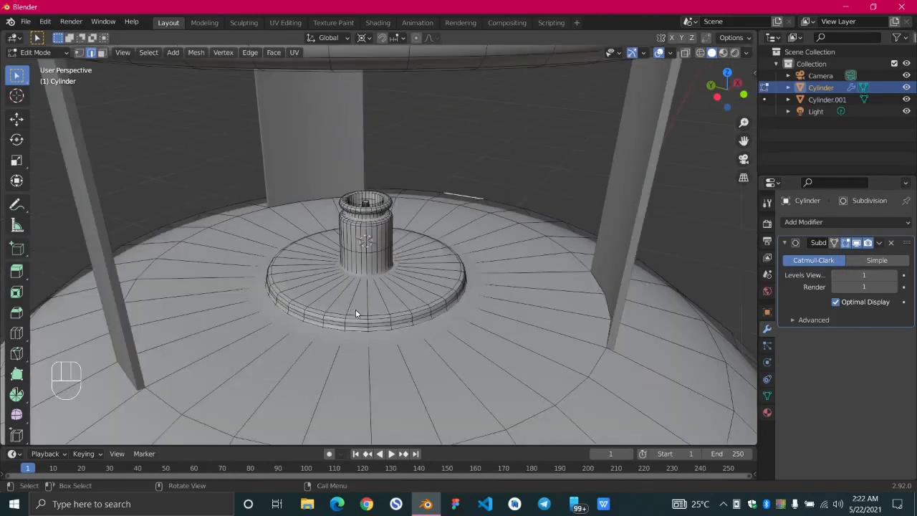
key(Tab)
scroll(377, 243, up, 4)
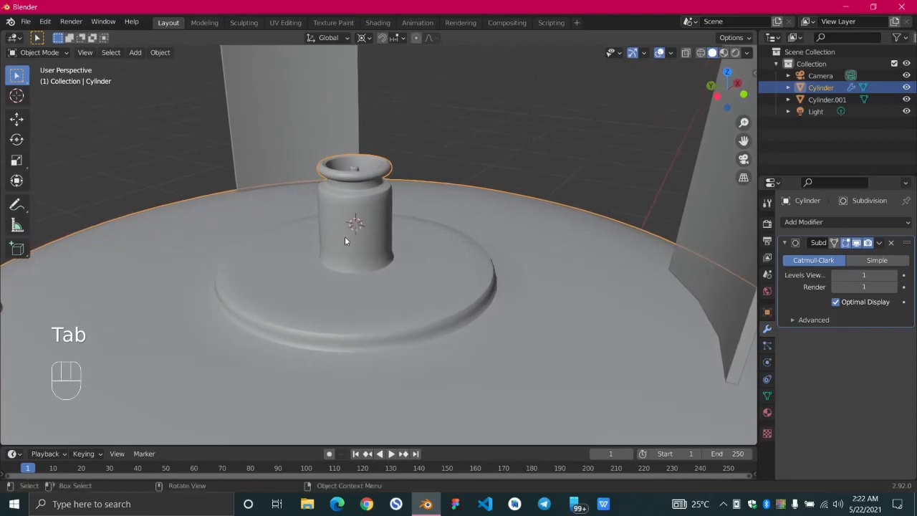
- Add a cylinder mesh with 6 vertices at the 3D cursor in the middle of the valve
key(shift+a)
mouse_move(349, 232)
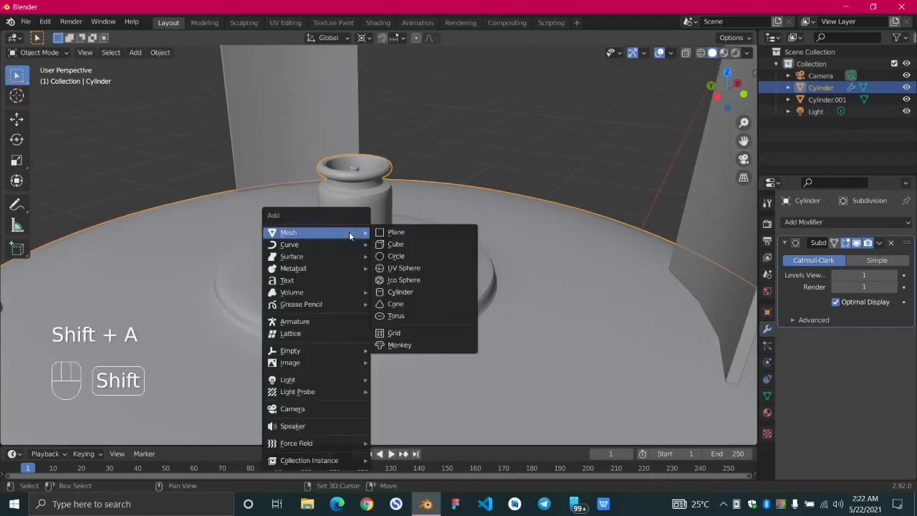
click(414, 292)
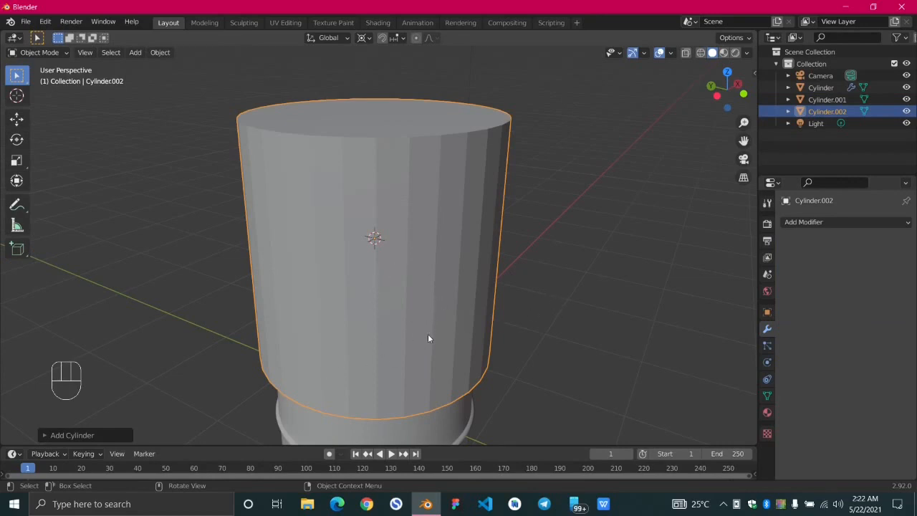
click(99, 436)
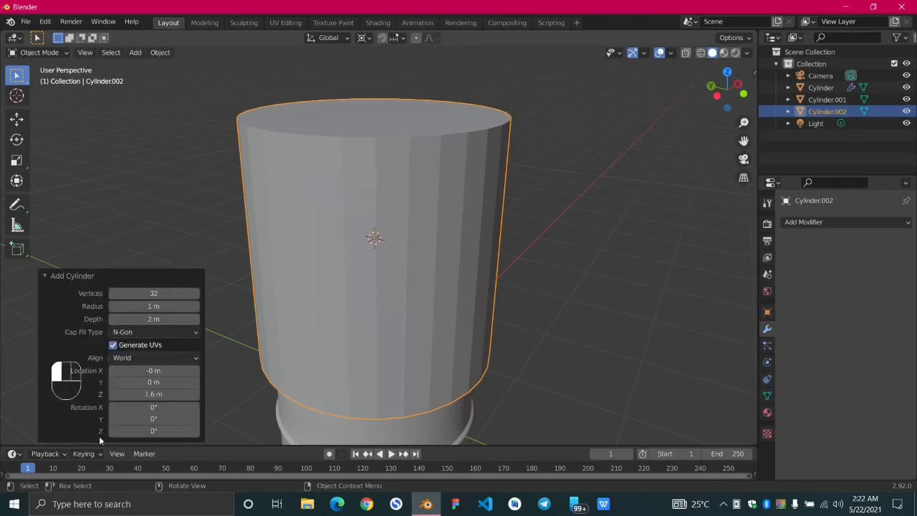
click(150, 294)
text(6)
key(Return)
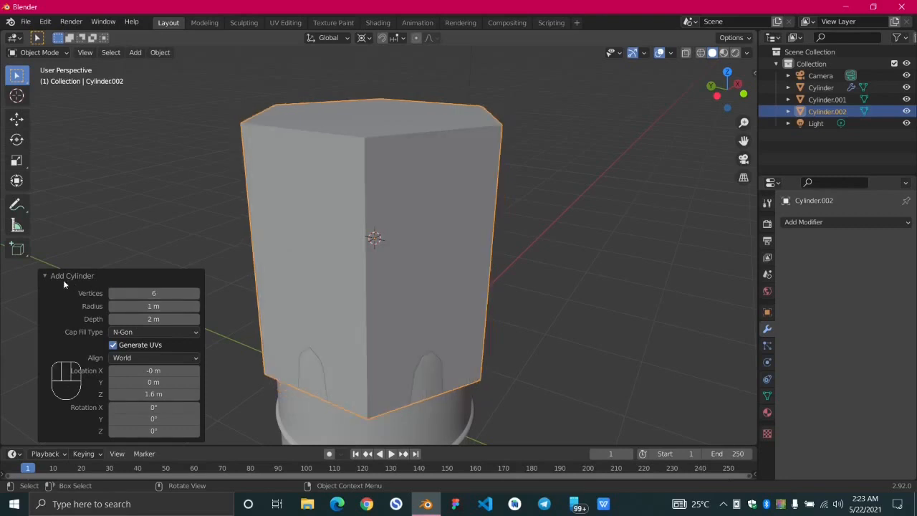
click(45, 276)
- Scale the hexagonal cylinder down uniformly until it closely encloses the valve's outer wall
scroll(503, 366, down, 3)
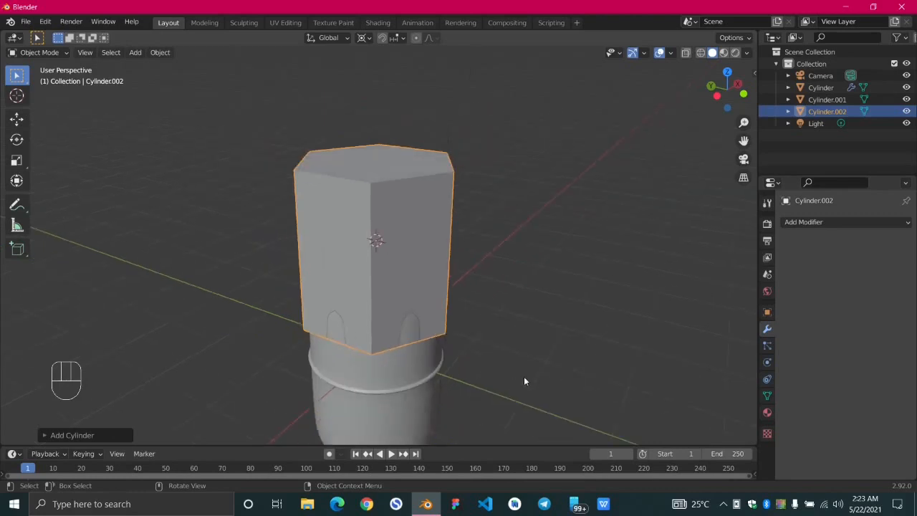
key(s)
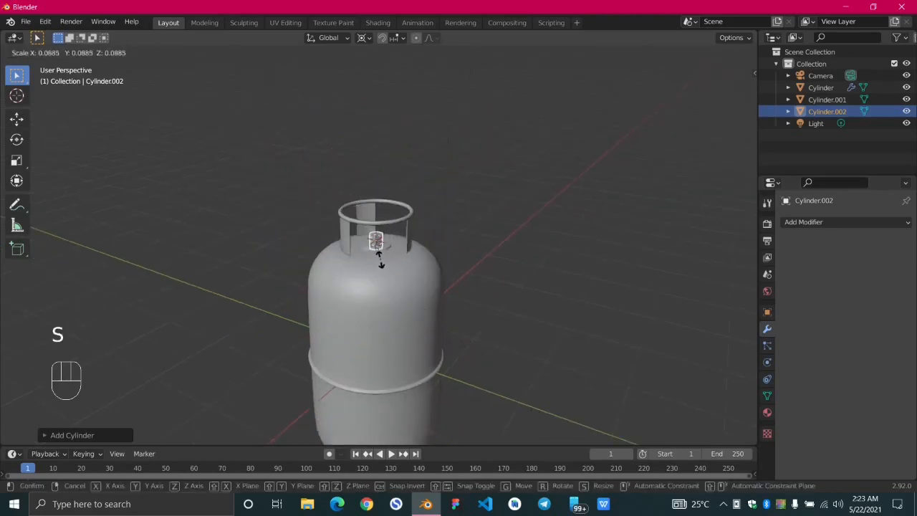
click(375, 243)
scroll(374, 243, up, 8)
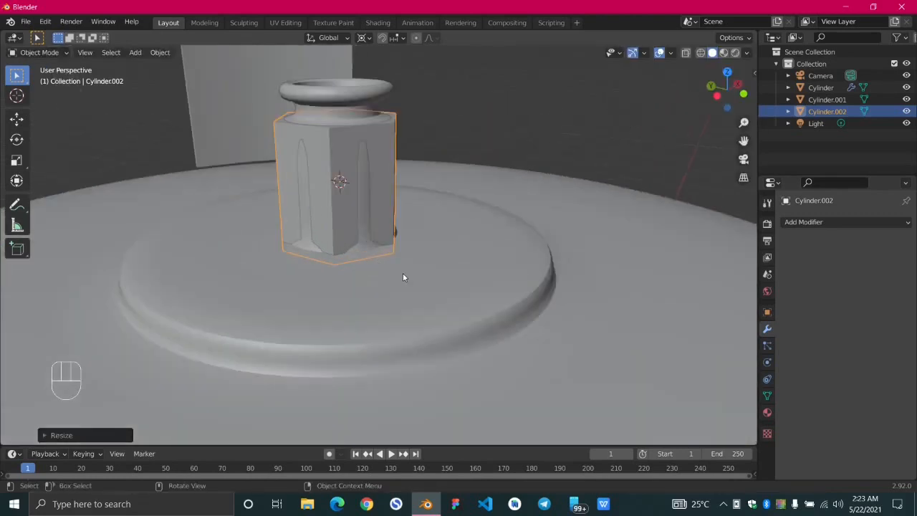
key(s)
key(ctrl+z)
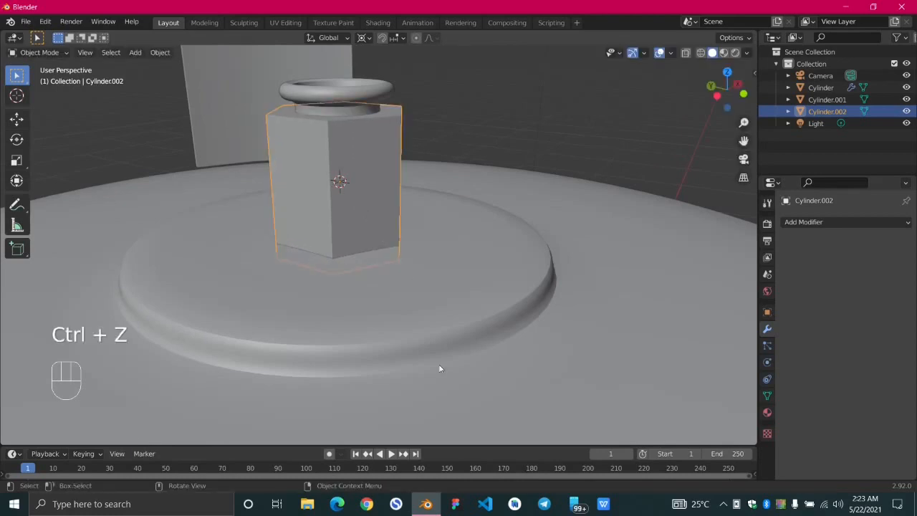
- Flatten the hexagonal cylinder along Z into a short nut around the valve's middle and deselect it
key(s)
key(z)
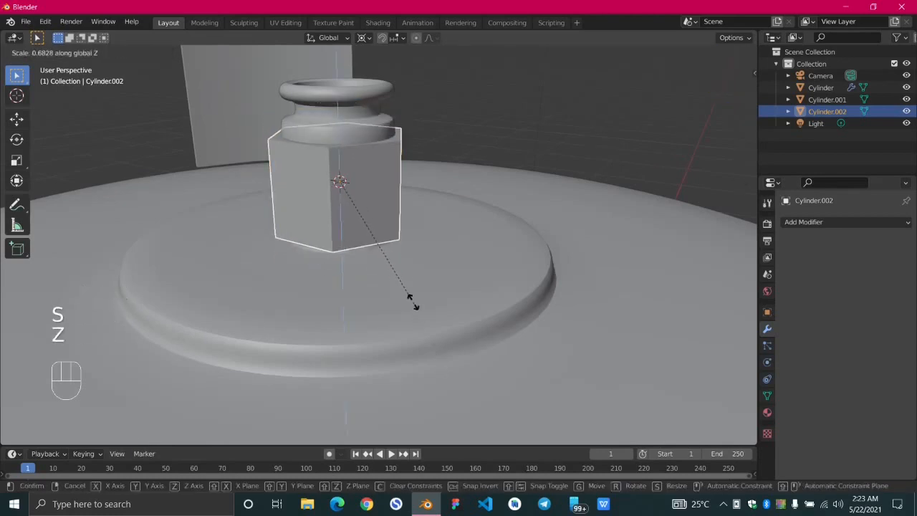
click(389, 226)
click(499, 126)
- Examine how the handle plates and the foot ring meet the smoothed tank body
scroll(272, 325, down, 3)
scroll(271, 325, down, 3)
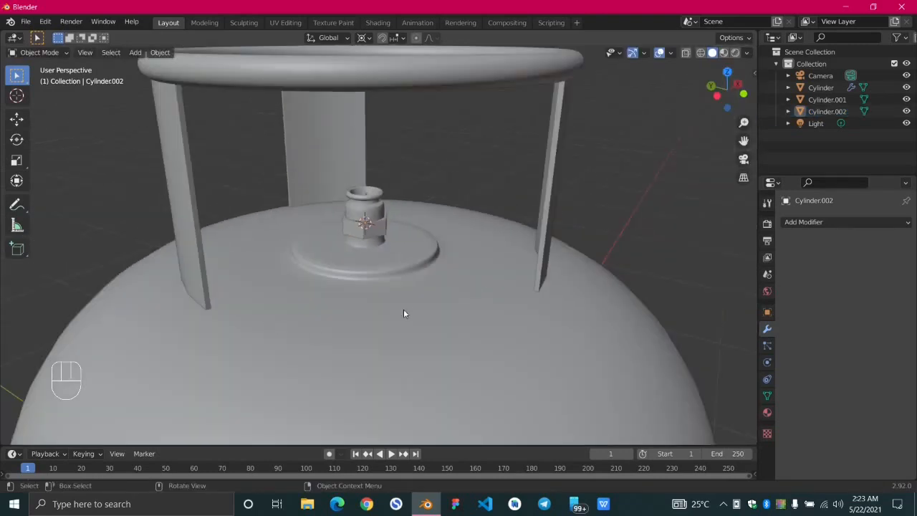
scroll(355, 312, down, 4)
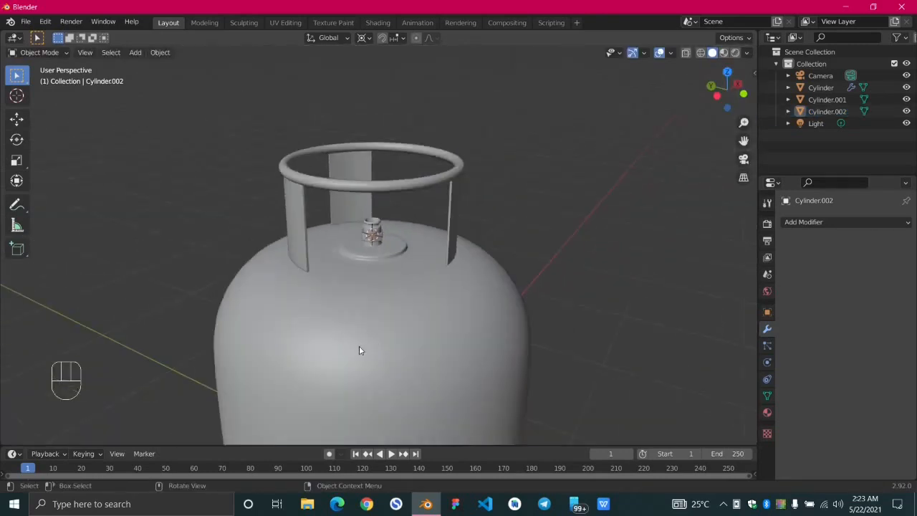
middle_drag(338, 354, 363, 332)
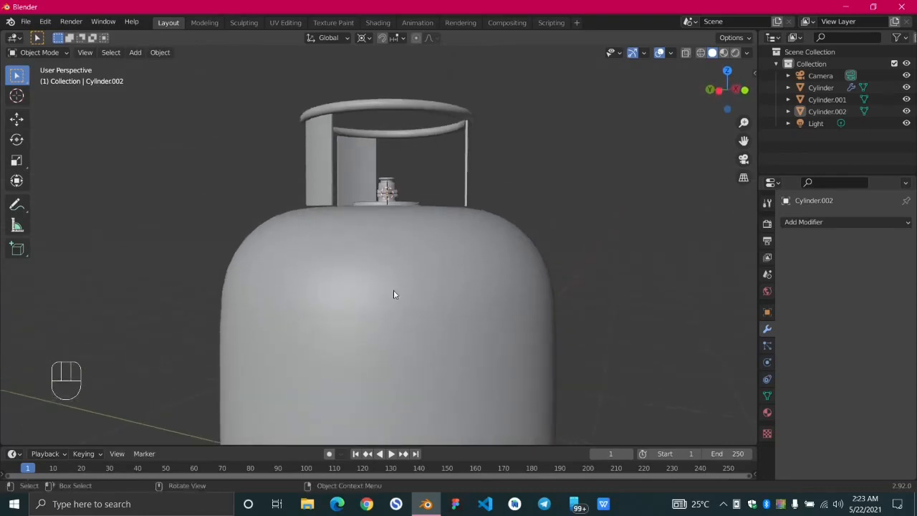
scroll(325, 206, up, 4)
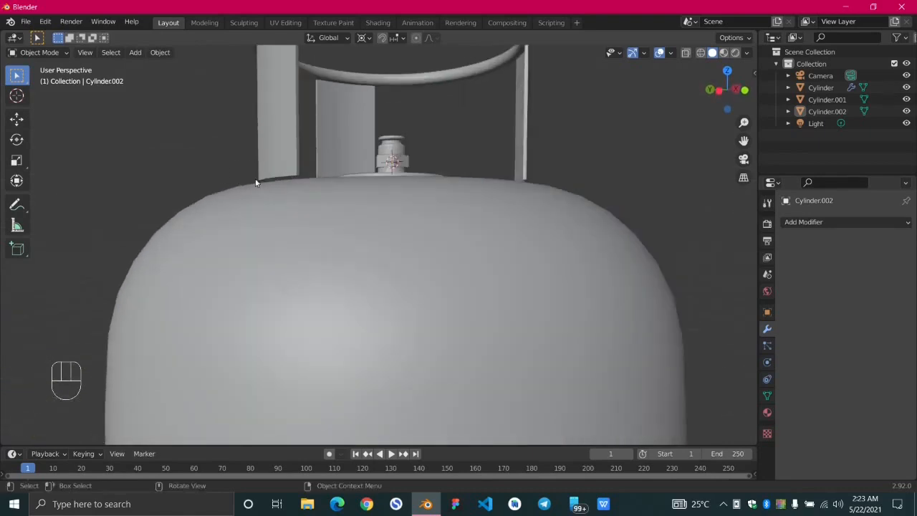
scroll(430, 279, down, 7)
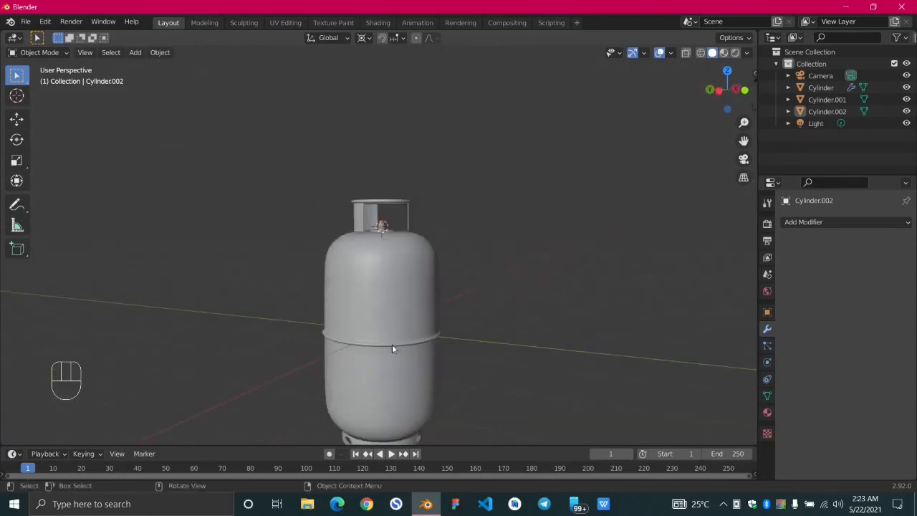
shift+middle_drag(395, 348, 385, 219)
scroll(426, 335, up, 3)
scroll(428, 334, up, 2)
middle_drag(438, 346, 413, 307)
scroll(369, 221, down, 3)
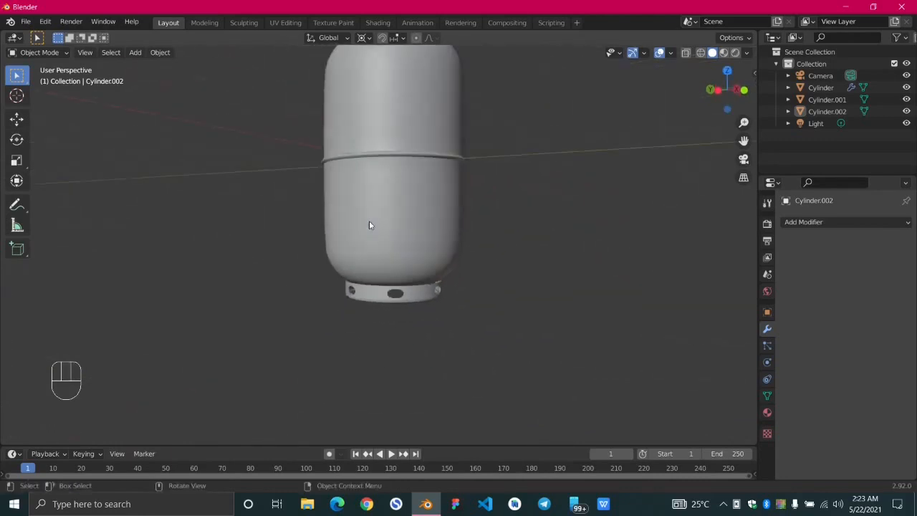
- Put all objects into Edit Mode together and select the foot ring's linked holed wall
key(a)
scroll(370, 225, down, 4)
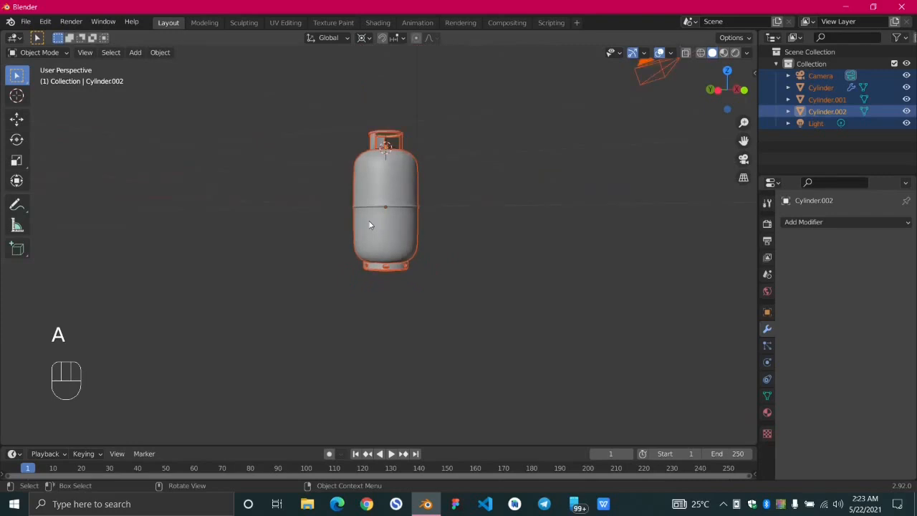
key(Tab)
scroll(371, 226, up, 5)
middle_drag(372, 230, 480, 307)
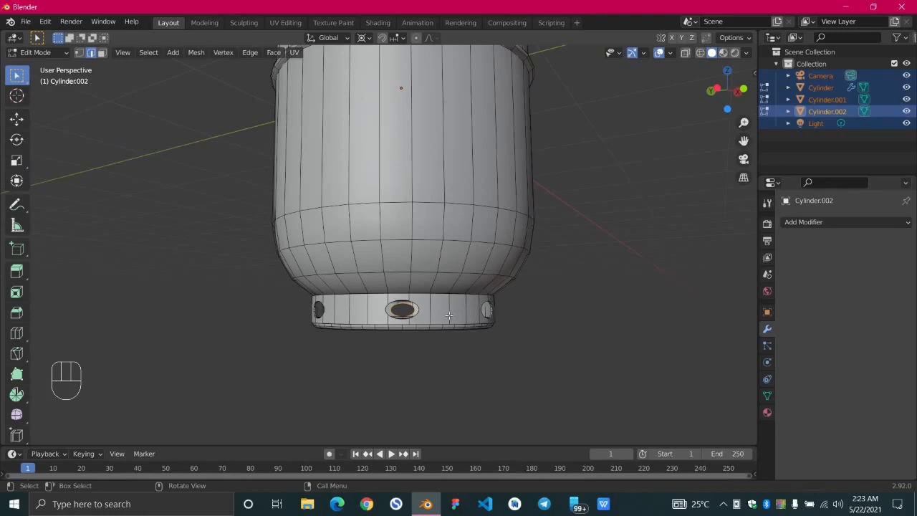
key(l)
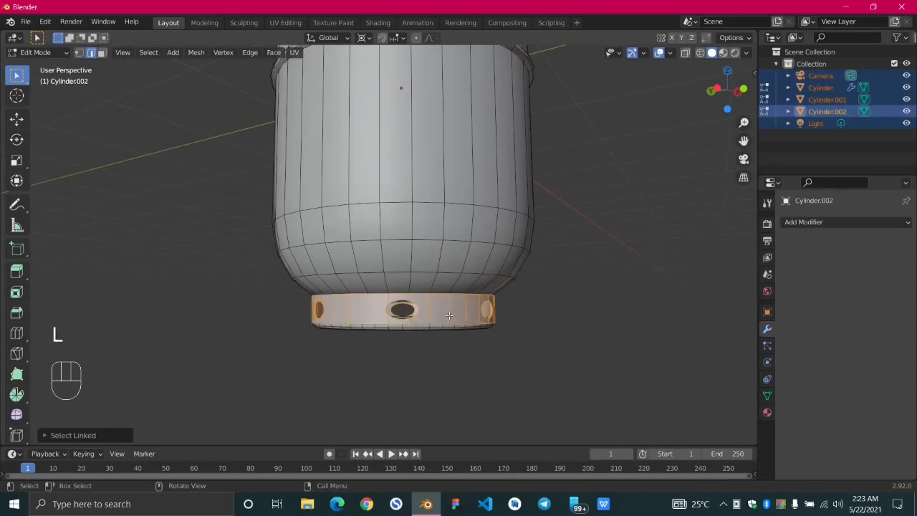
middle_drag(407, 321, 461, 324)
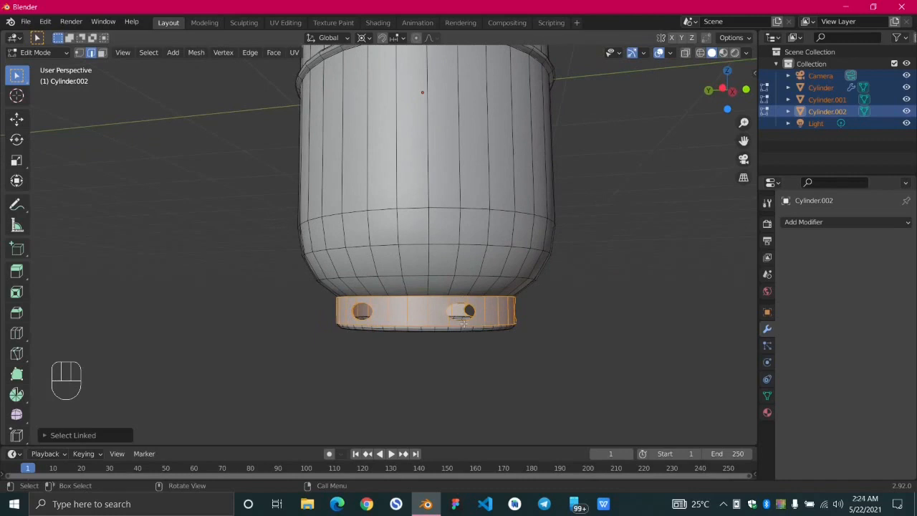
- Move the holed foot-ring wall up about 0.025 m against the tank's underside and deselect it
key(g)
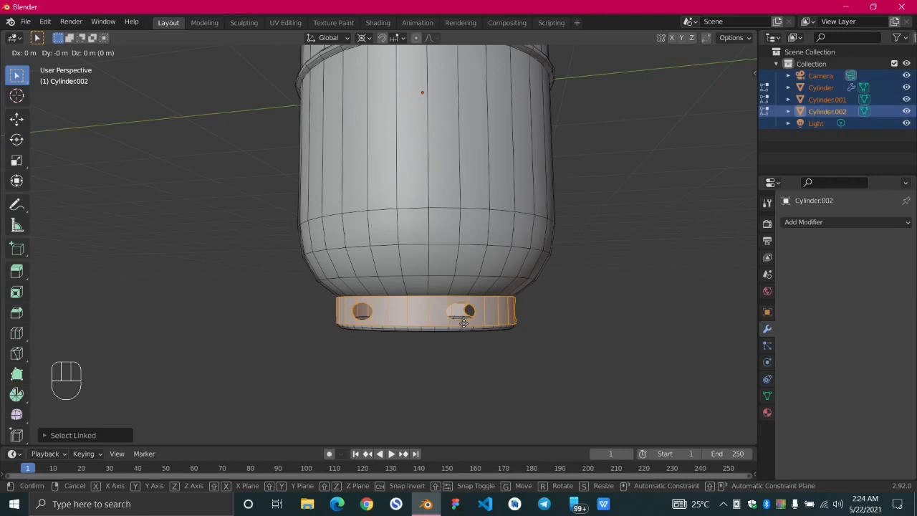
key(Up)
key(Up)
key(Up)
key(Up)
key(Up)
key(Up)
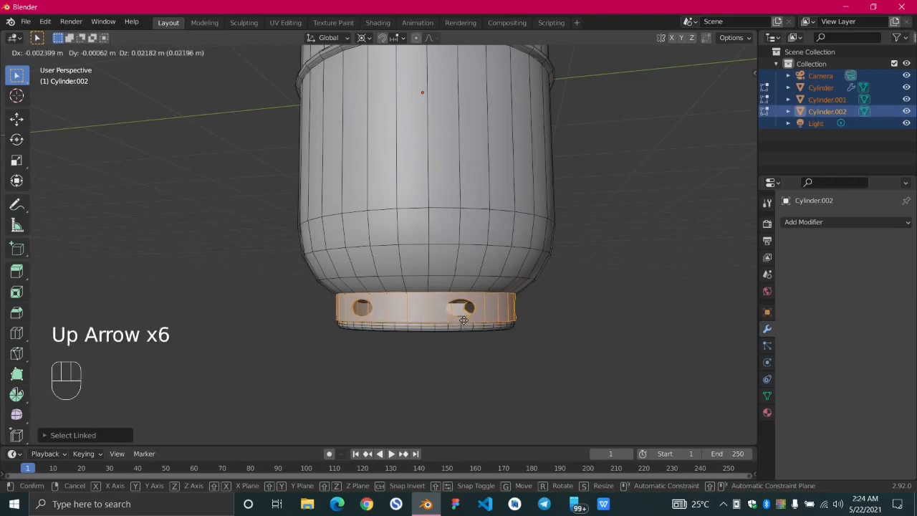
key(Up)
key(Up)
key(Down)
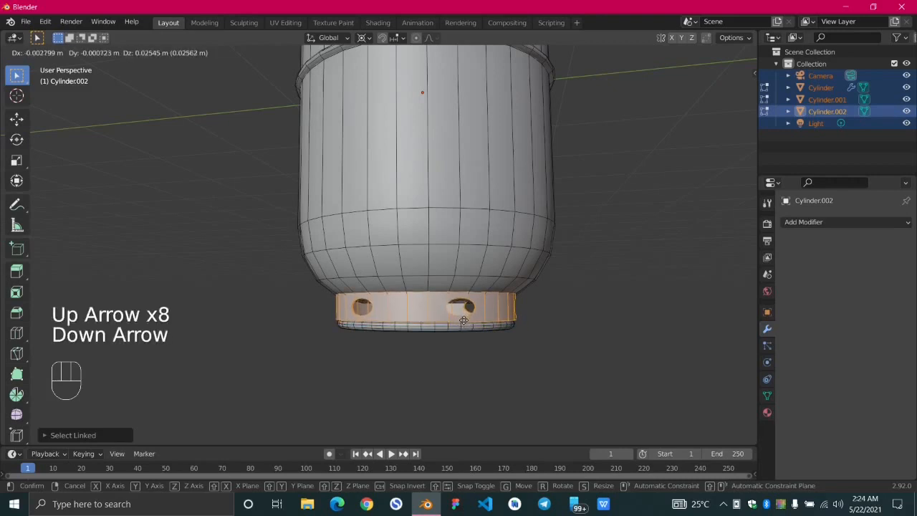
click(463, 321)
click(489, 353)
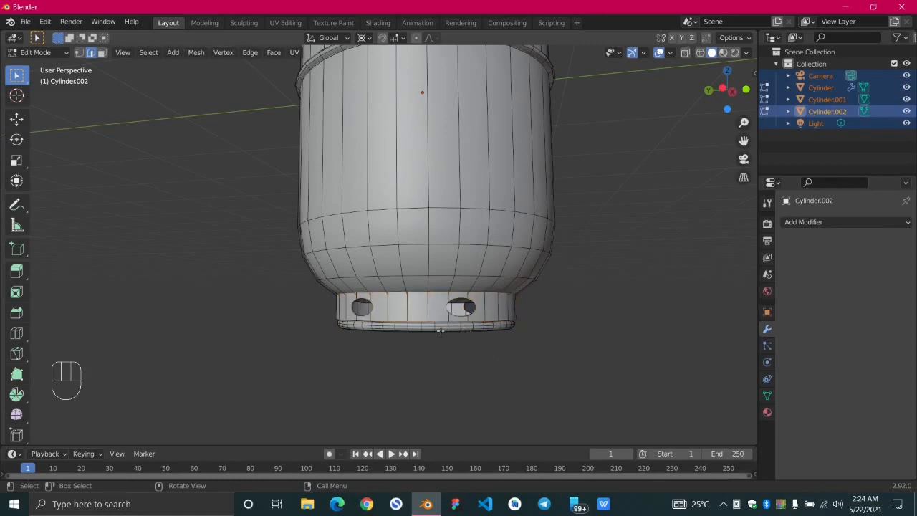
- Select the linked rim at the base of the foot ring and move it up against the holed wall
key(l)
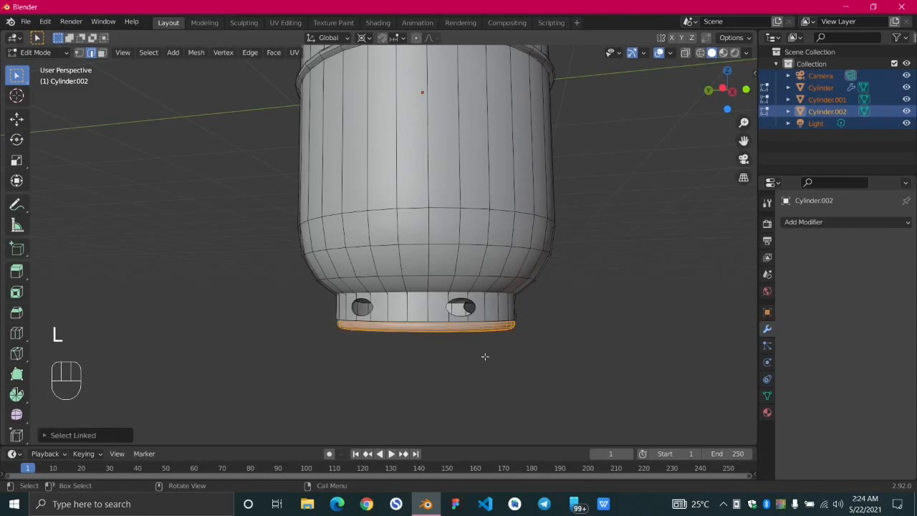
key(g)
key(Up)
key(Up)
key(Up)
key(Up)
key(Up)
key(Up)
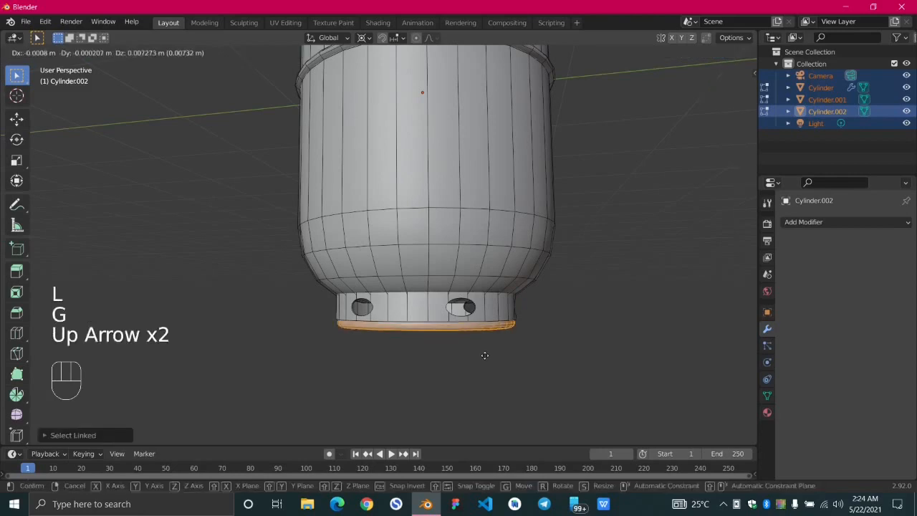
key(Return)
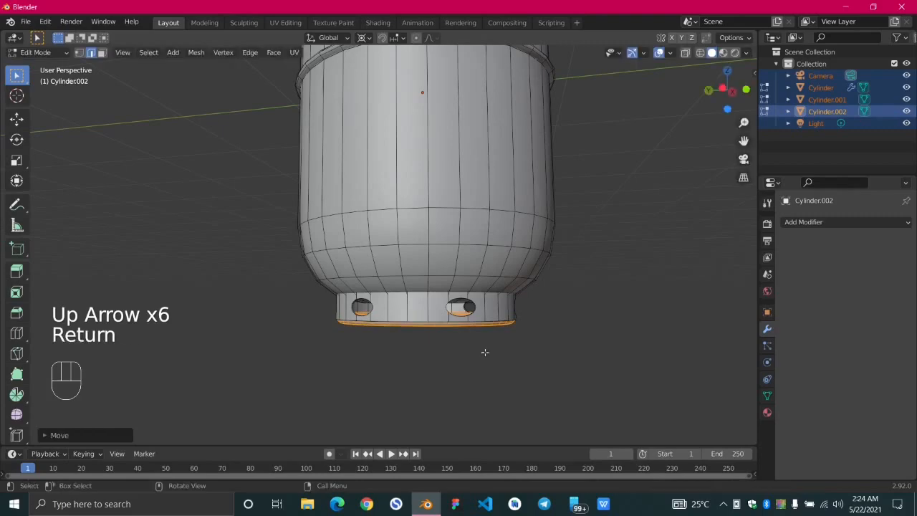
- Select the entire handle above the tank, including its round rim and all linked upright plates
scroll(523, 244, down, 1)
shift+middle_drag(483, 184, 437, 442)
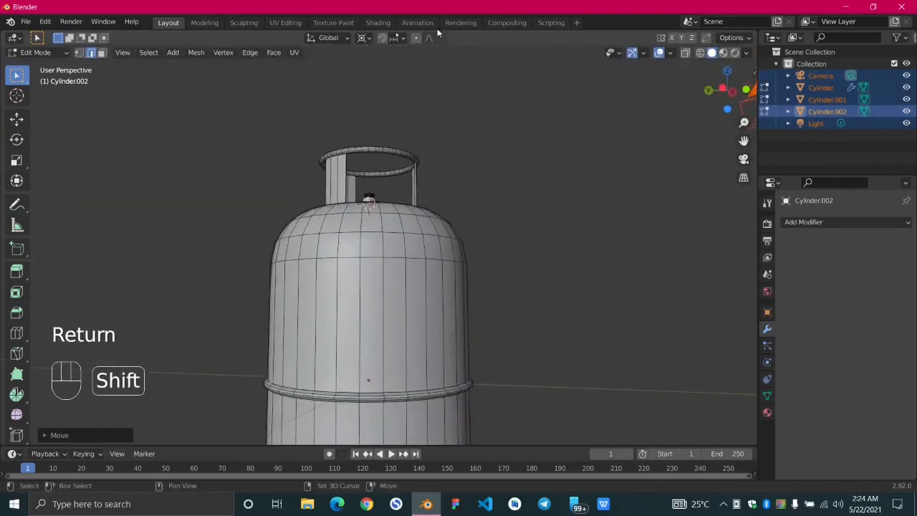
middle_drag(432, 165, 405, 222)
scroll(405, 222, up, 1)
scroll(534, 225, up, 1)
middle_drag(481, 224, 236, 84)
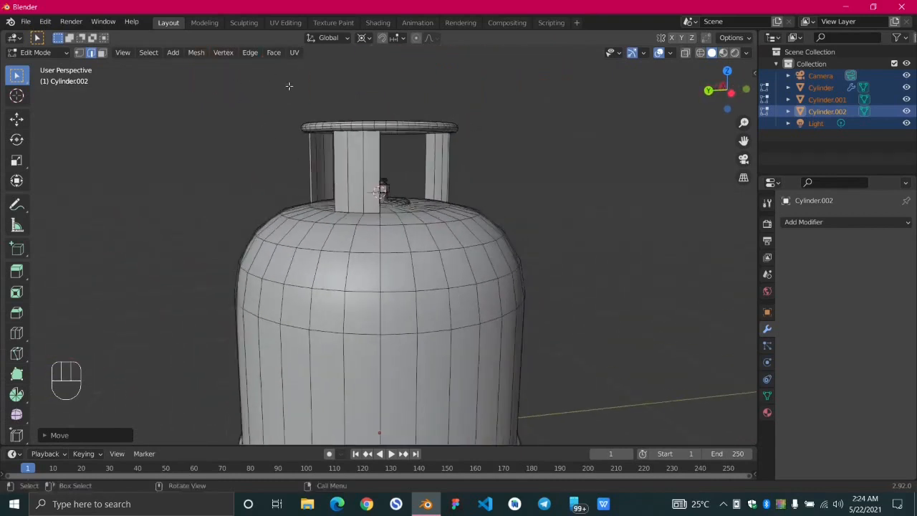
drag(273, 87, 477, 177)
middle_drag(483, 174, 431, 173)
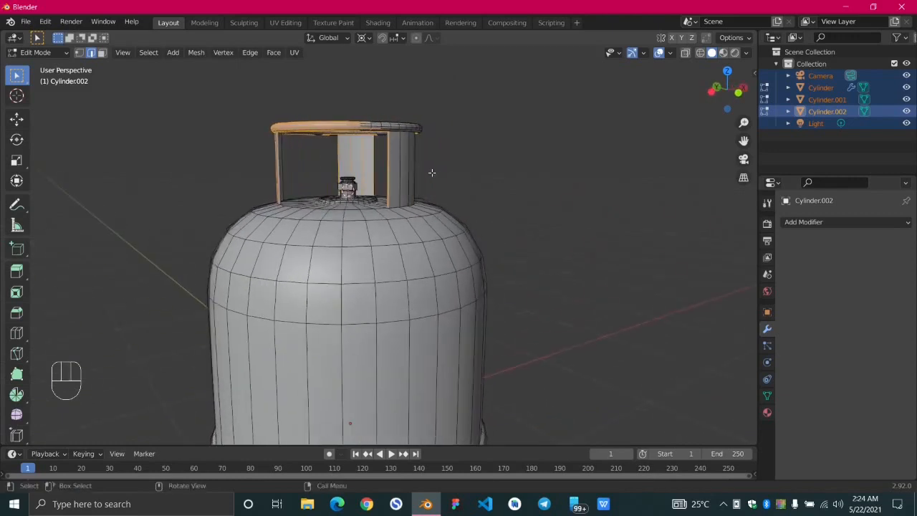
key(ctrl+l)
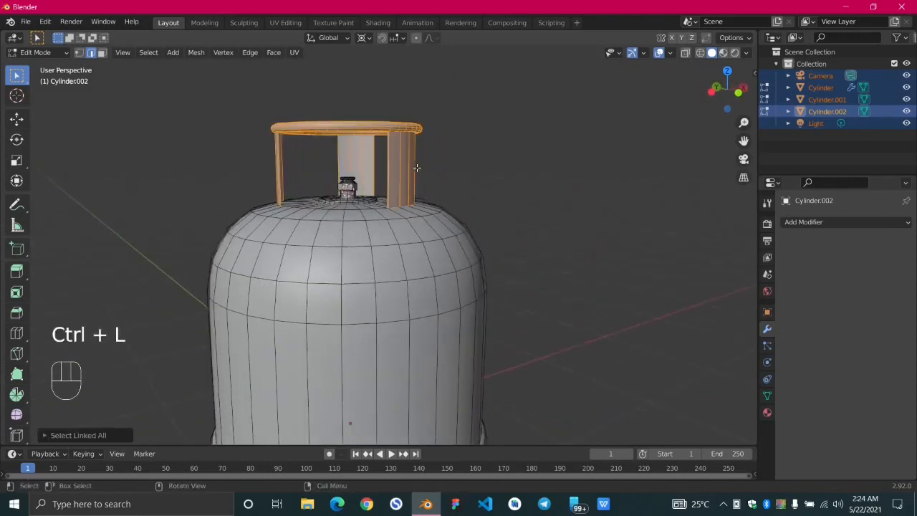
- Move the selected handle down about 0.019 m so its upright plates meet the top of the tank
scroll(395, 251, down, 6)
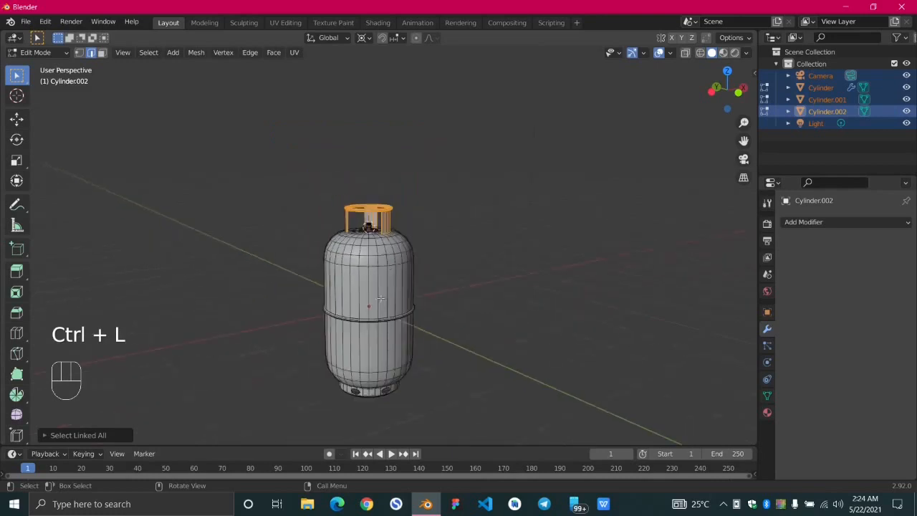
middle_drag(391, 258, 423, 248)
scroll(389, 260, up, 6)
key(g)
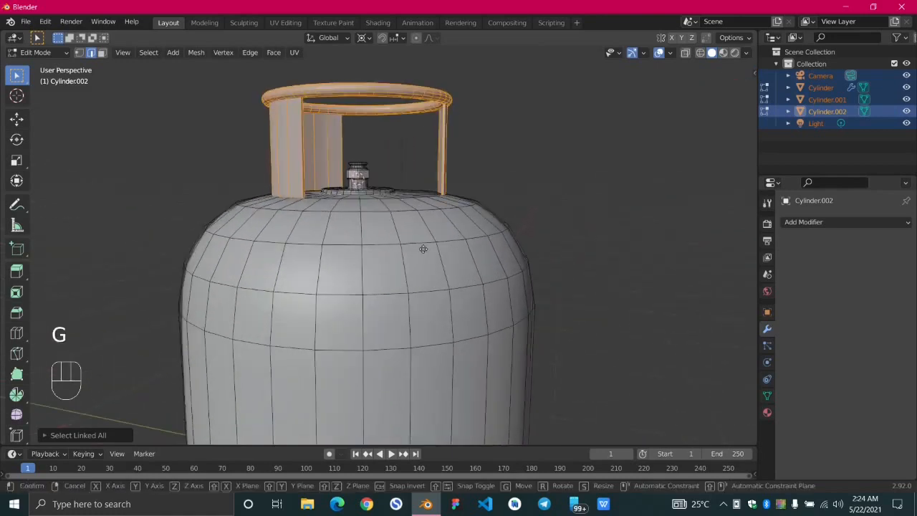
key(Down)
key(Down)
key(Down)
key(Down)
key(Down)
key(Down)
key(Down)
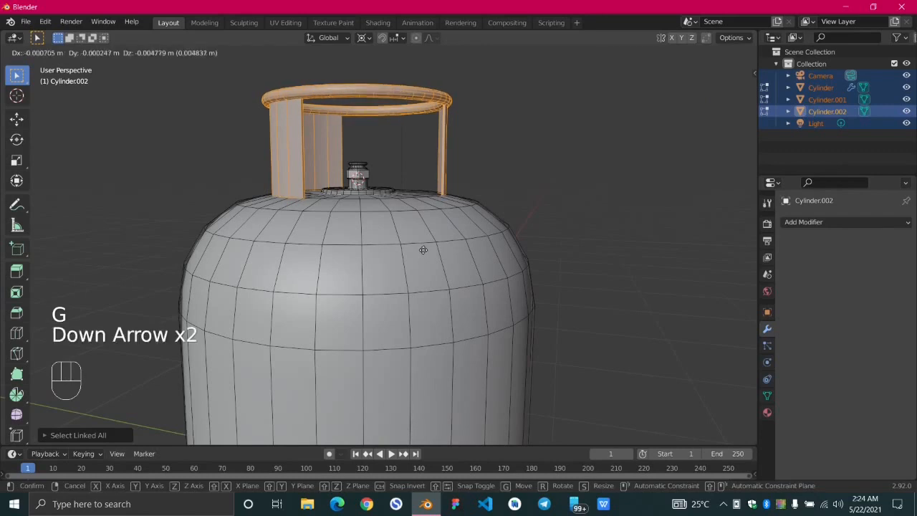
key(Down)
key(Down)
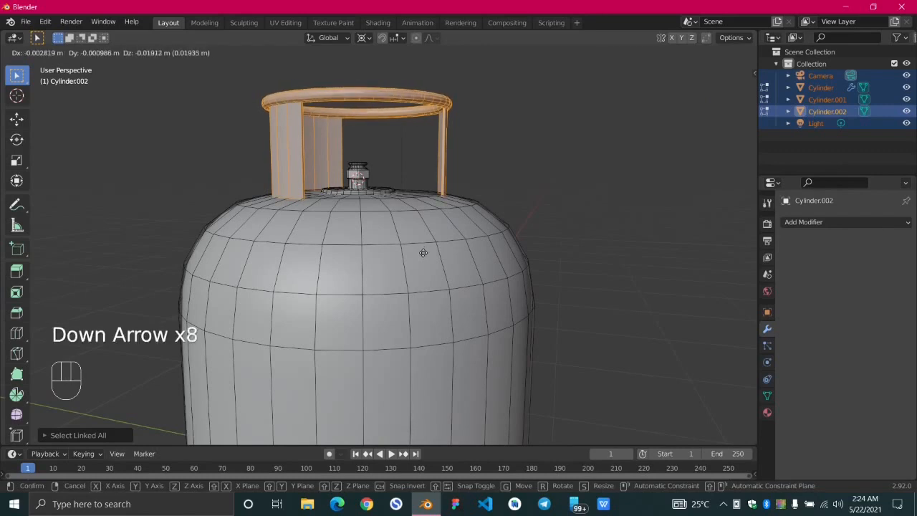
key(Up)
key(Up)
key(Down)
key(Down)
key(Up)
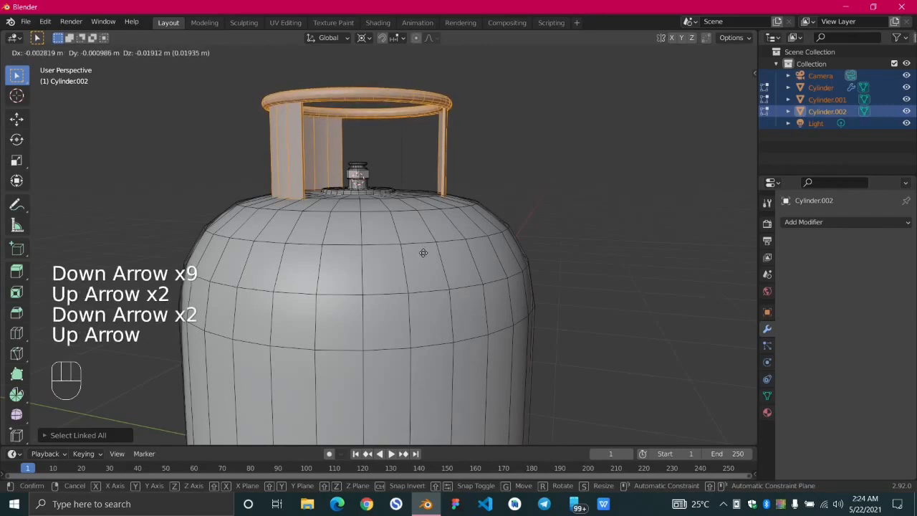
click(423, 253)
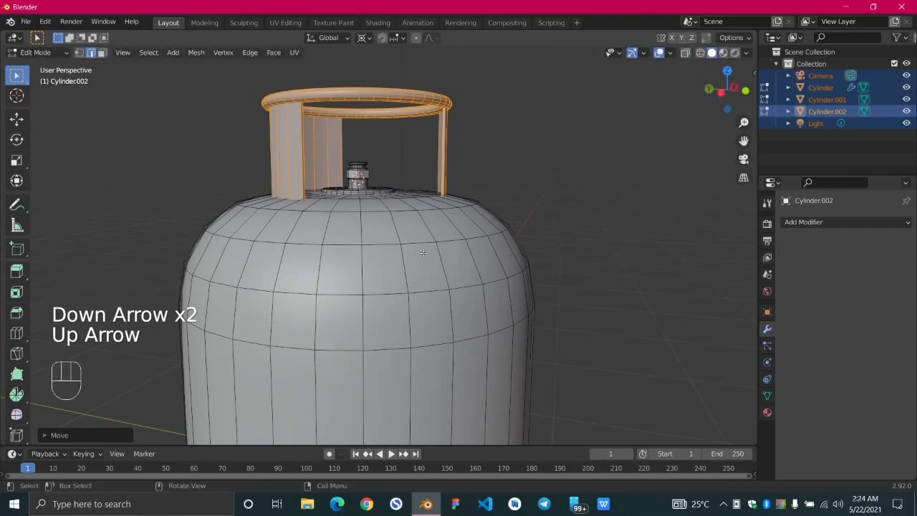
scroll(520, 230, down, 2)
scroll(520, 230, down, 2)
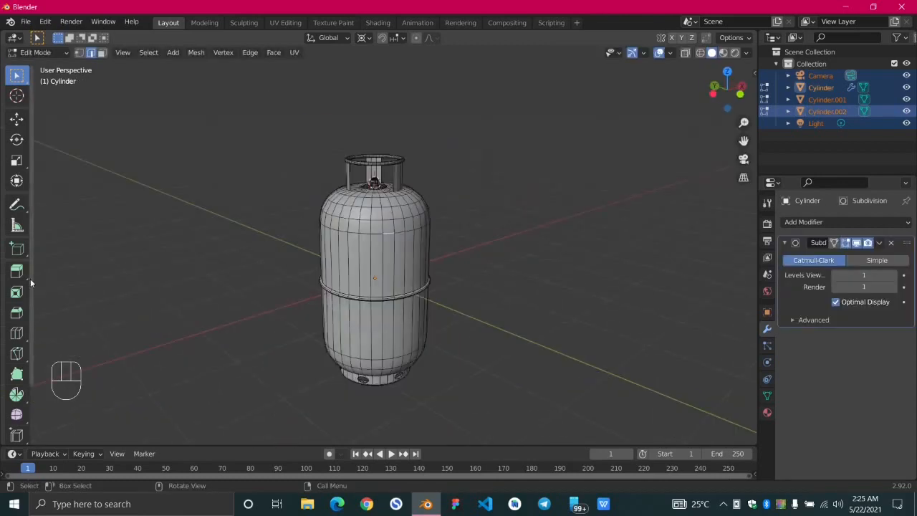
scroll(434, 246, up, 3)
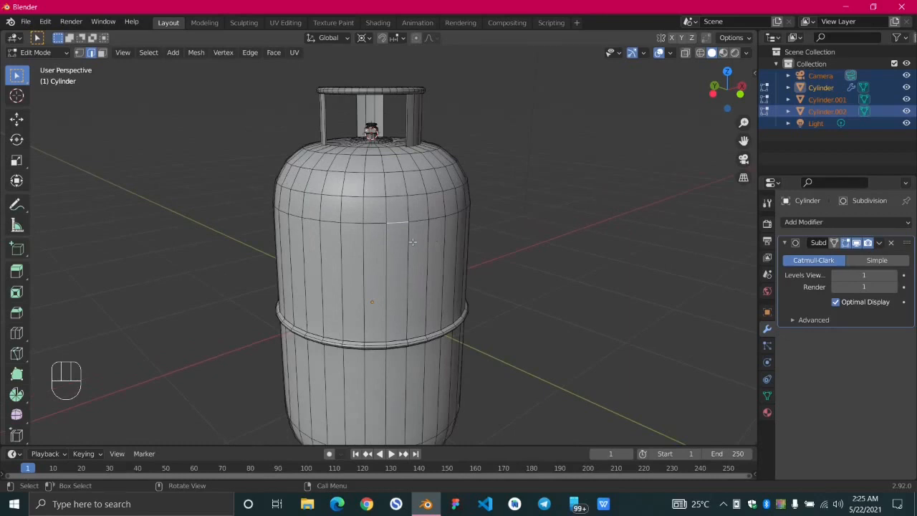
scroll(377, 235, down, 2)
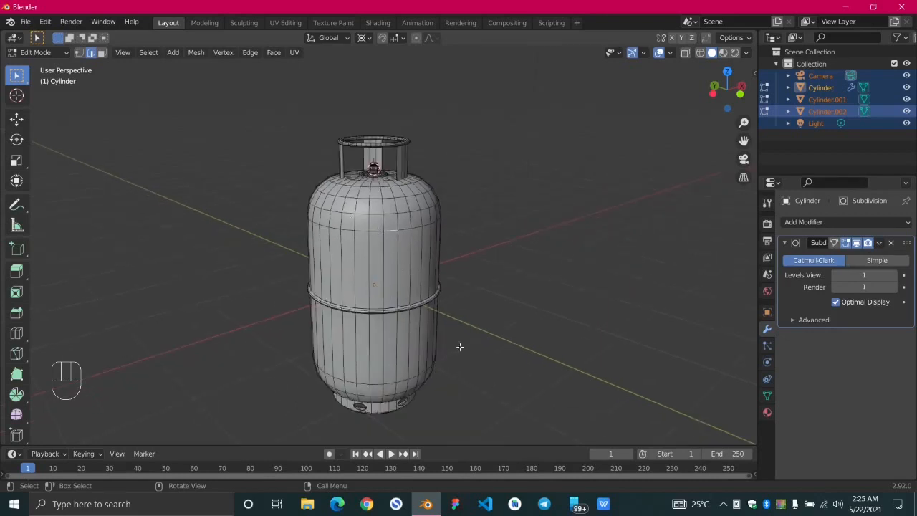
middle_drag(460, 347, 492, 215)
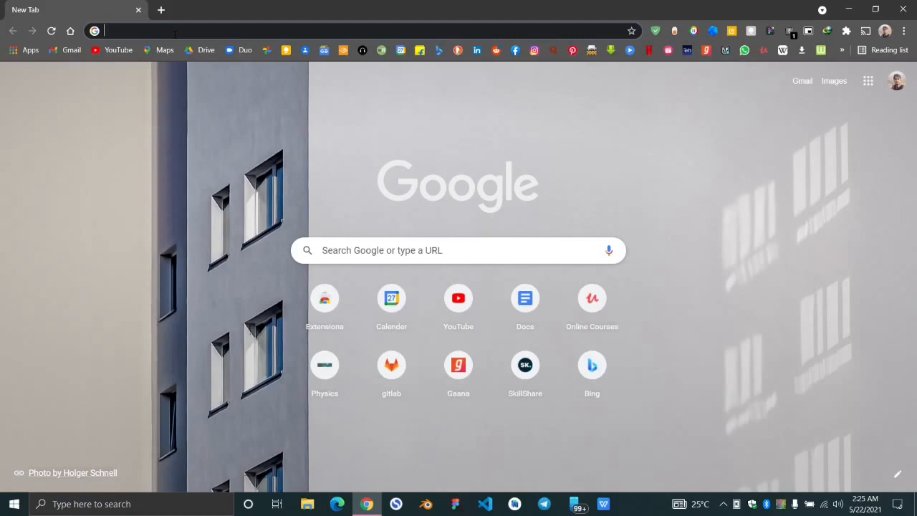
- Switch to Chrome, open the textures.com library and search it for "red painted metal"
text(t)
key(Return)
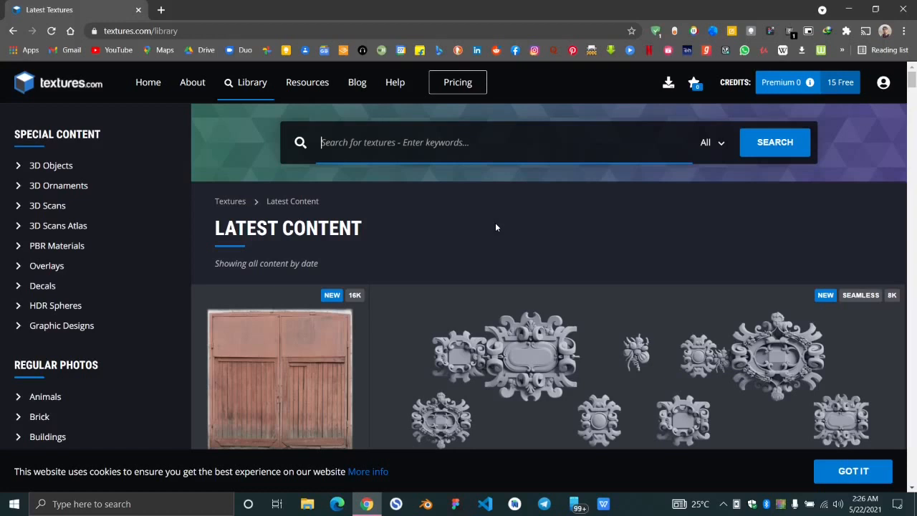
text(red paint)
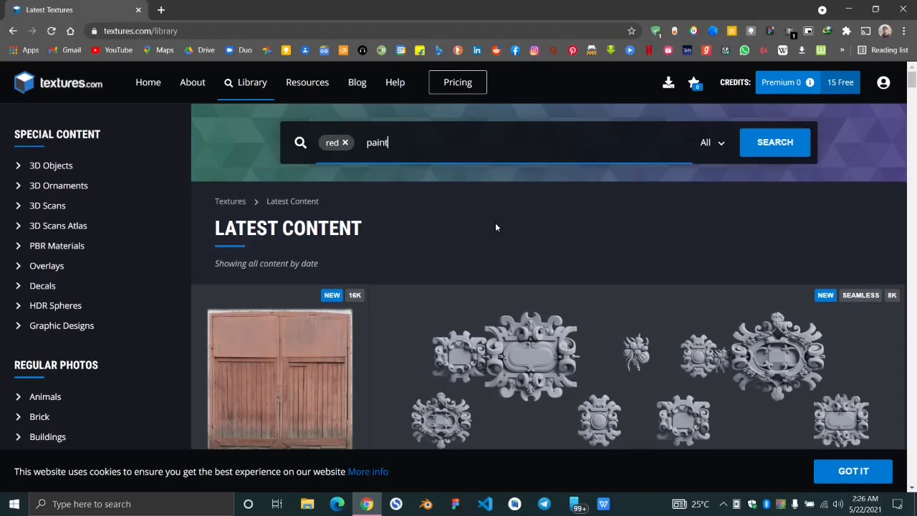
text(ed metal)
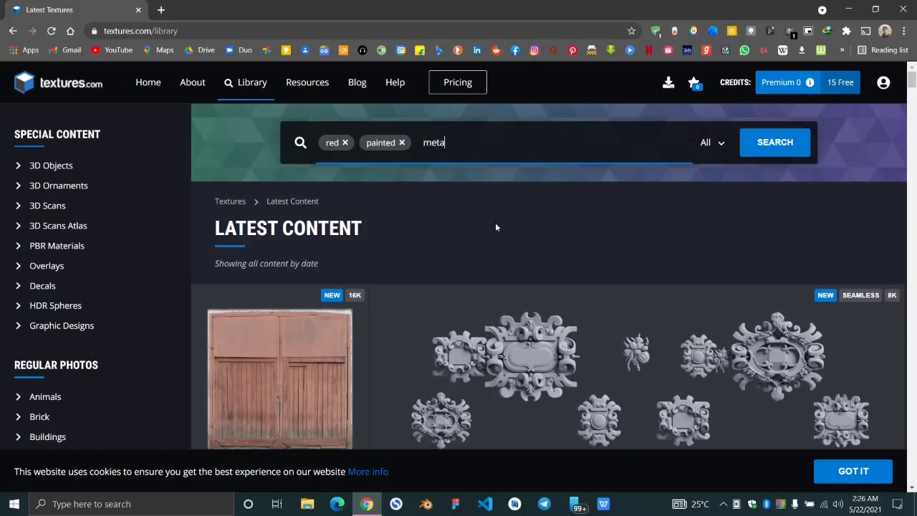
key(Return)
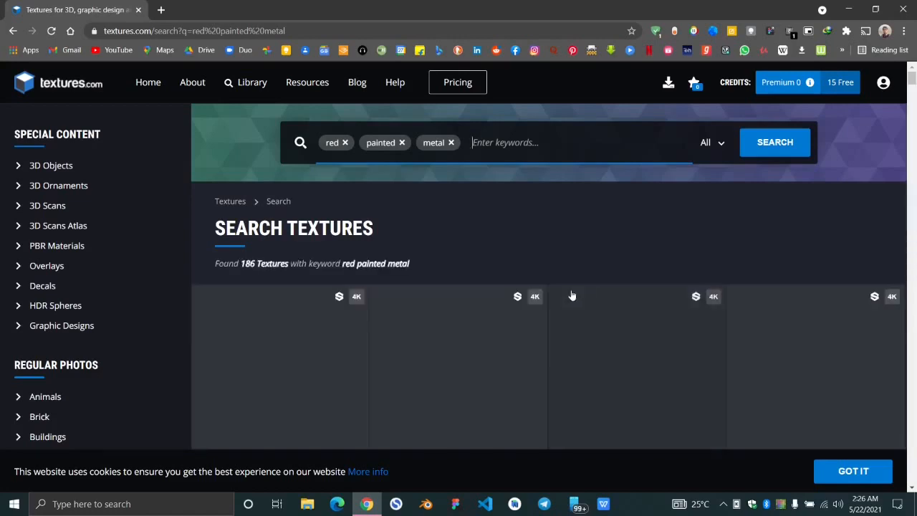
- Find the red scratched texture MetalScratches0081 in the results and download its Seamless-X image at 1024x512
scroll(444, 308, down, 2)
scroll(320, 299, down, 7)
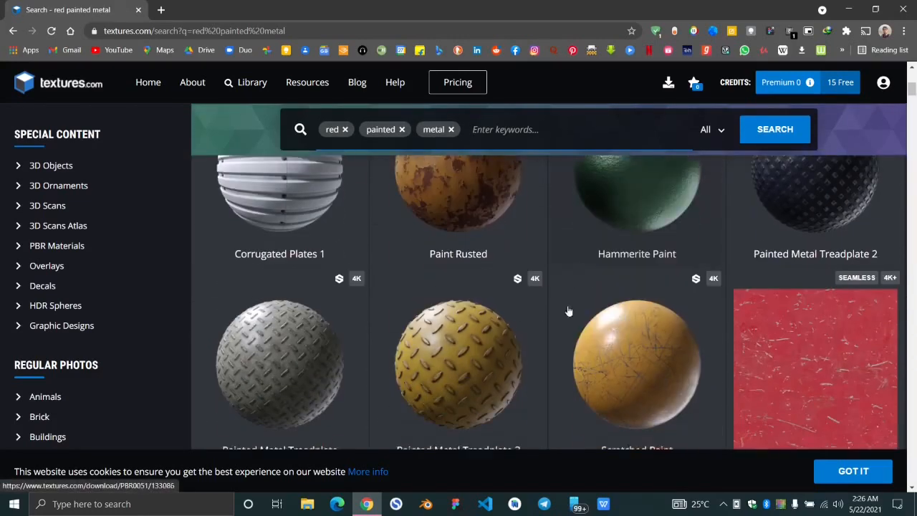
scroll(506, 313, down, 1)
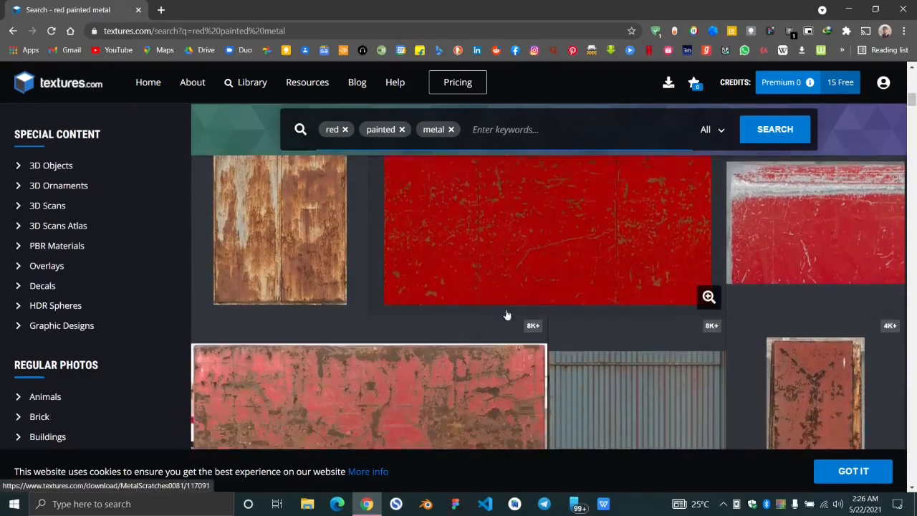
scroll(645, 308, up, 2)
scroll(540, 319, down, 1)
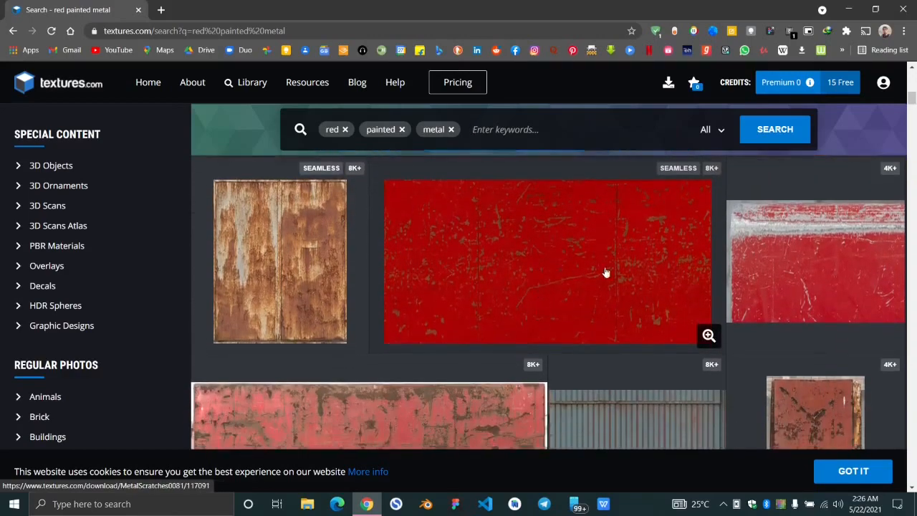
click(551, 320)
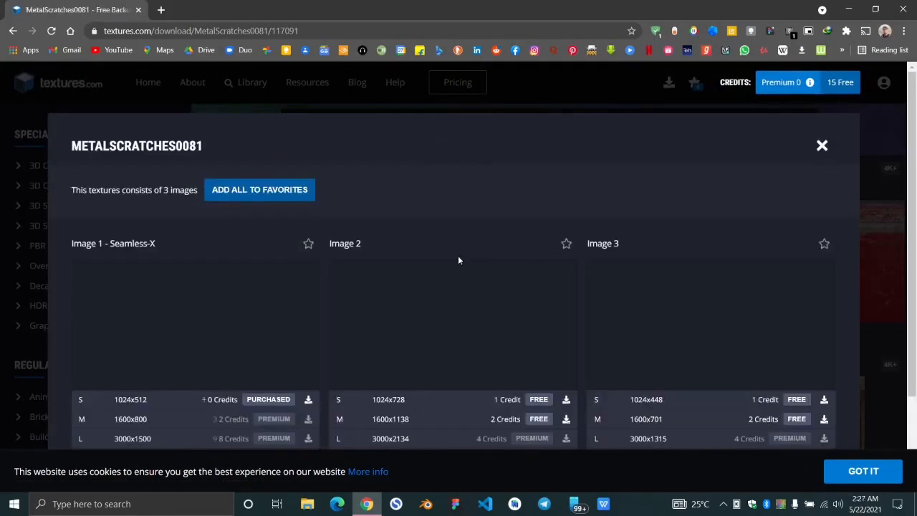
click(308, 401)
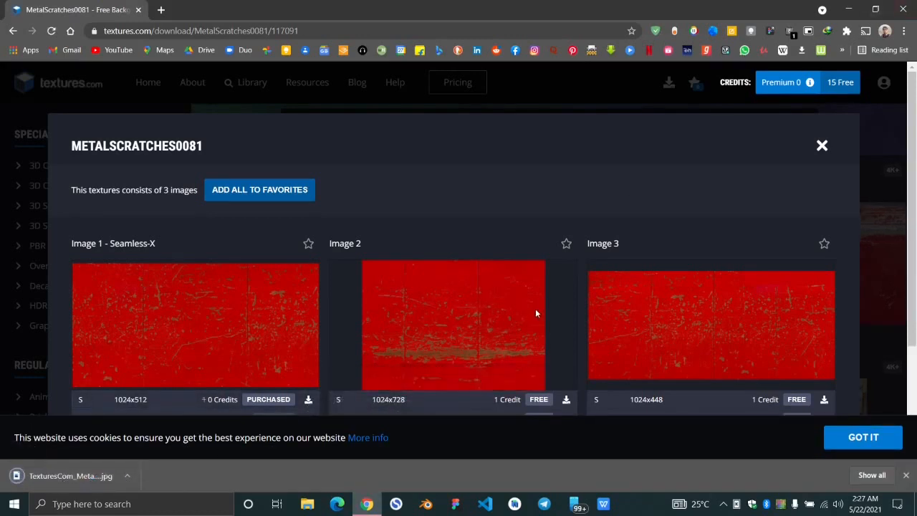
- Return to Blender's UV Editing workspace and select the complete gas cylinder, including all linked geometry
key(alt+Tab)
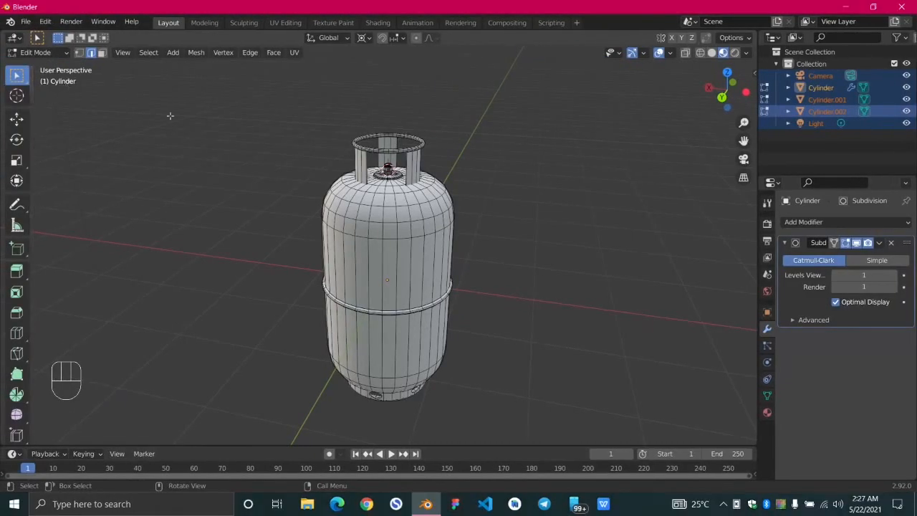
scroll(394, 280, up, 1)
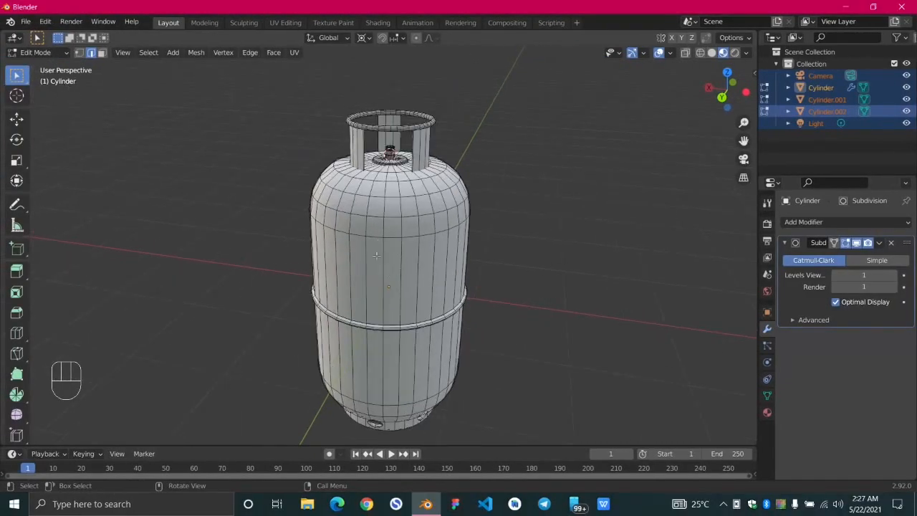
mouse_move(391, 233)
middle_down()
mouse_move(383, 228)
mouse_move(403, 222)
middle_up()
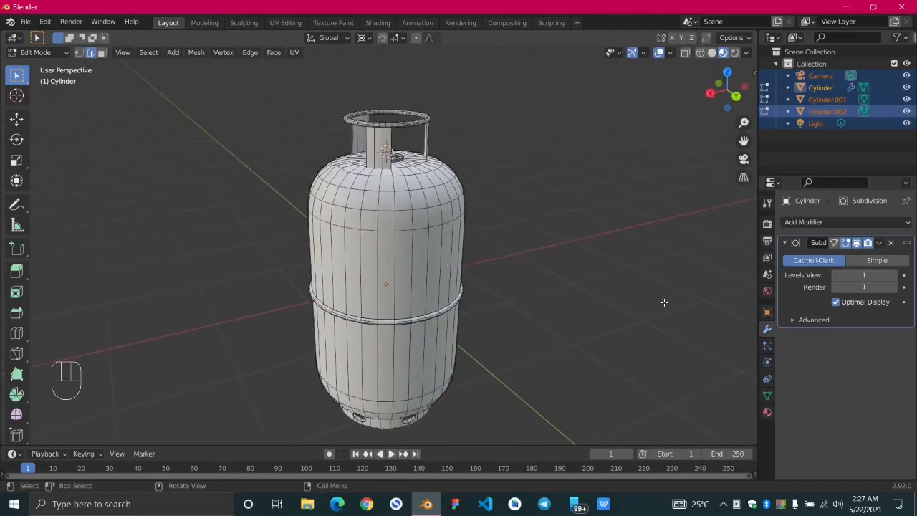
click(284, 23)
scroll(492, 250, up, 6)
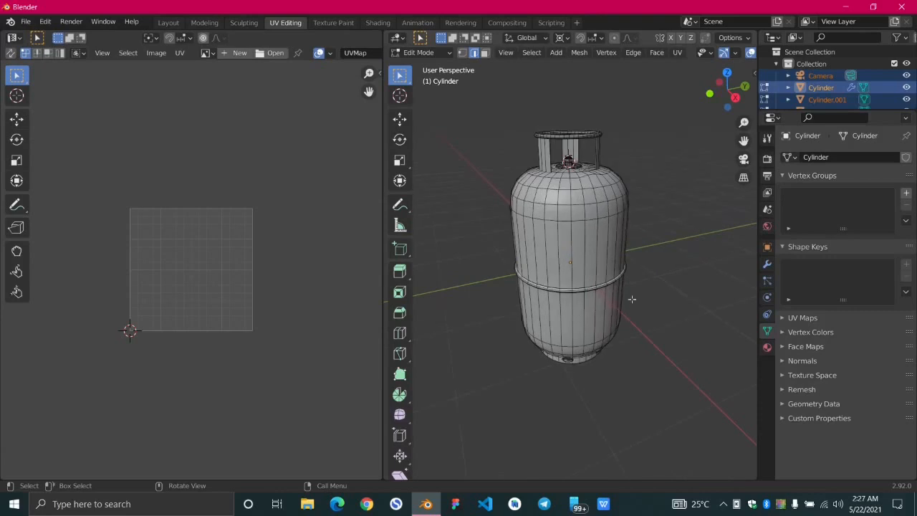
drag(512, 103, 673, 407)
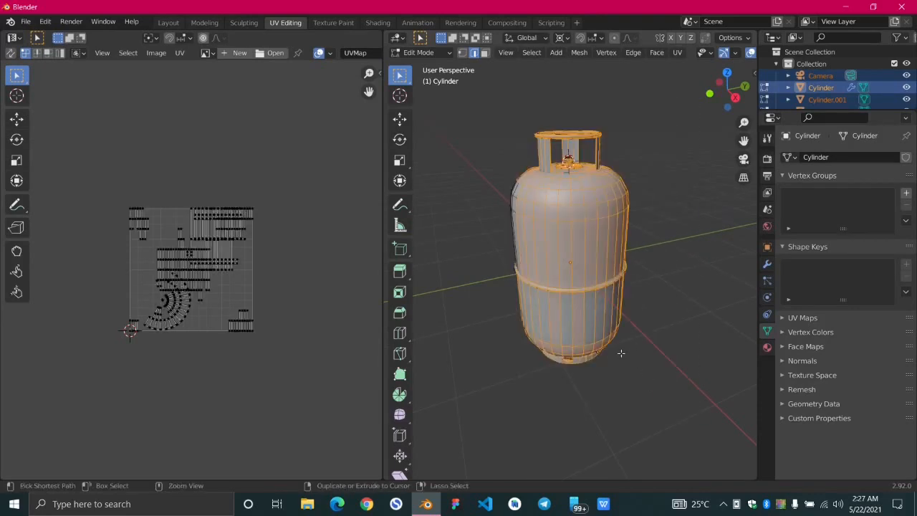
key(ctrl+l)
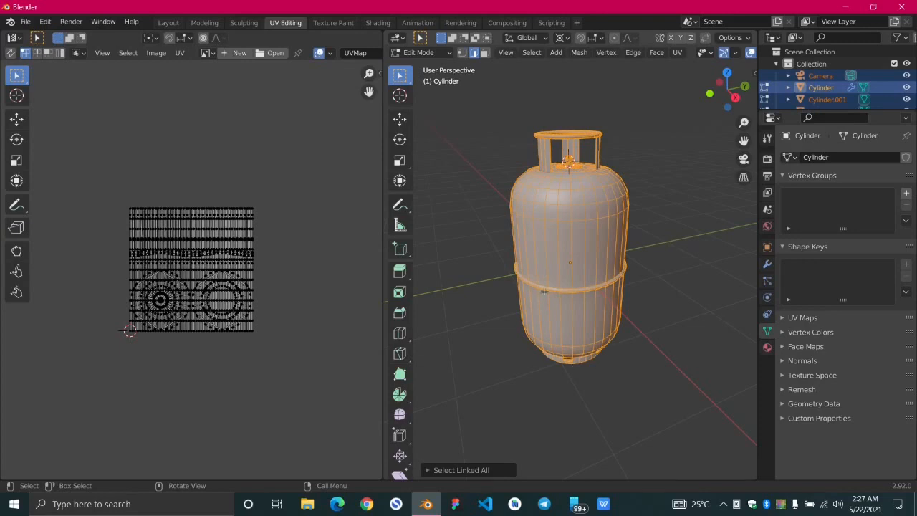
- Unwrap the selected gas cylinder with Smart UV Project, using a 66° angle limit and 0.000 island margin
click(677, 52)
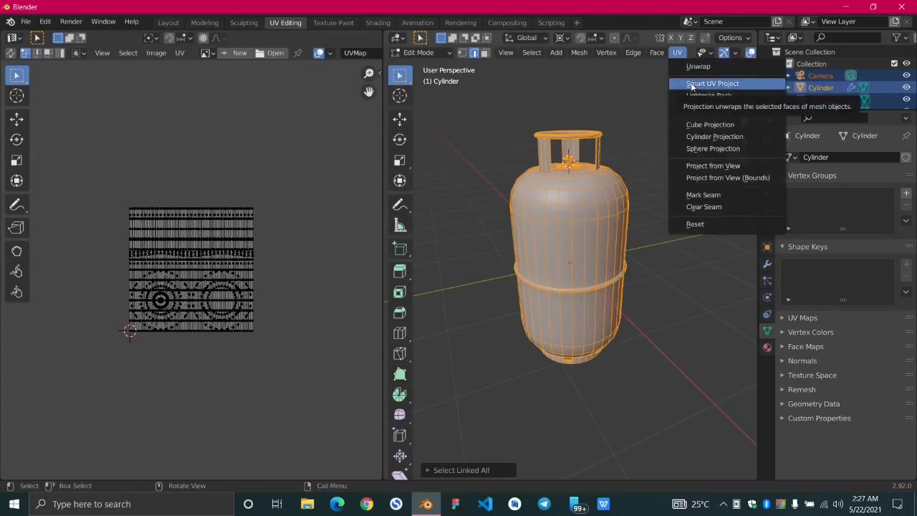
click(692, 86)
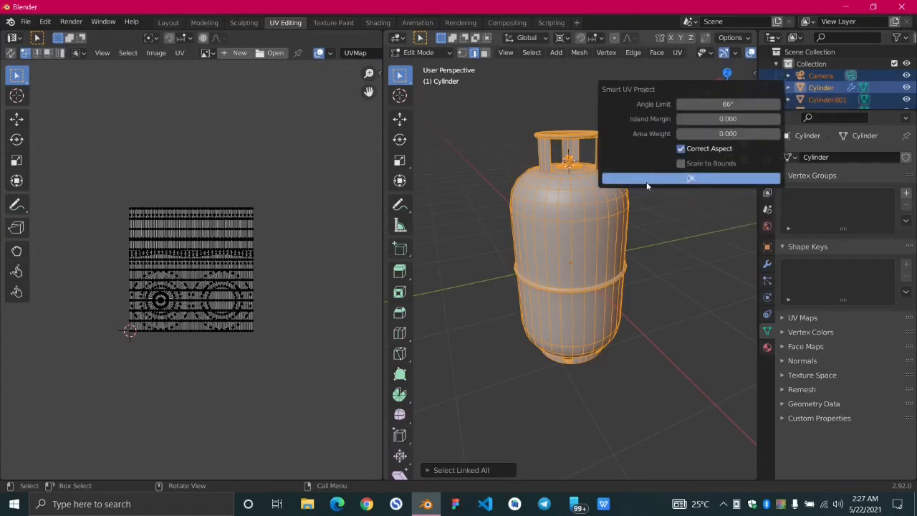
click(649, 182)
scroll(260, 266, up, 4)
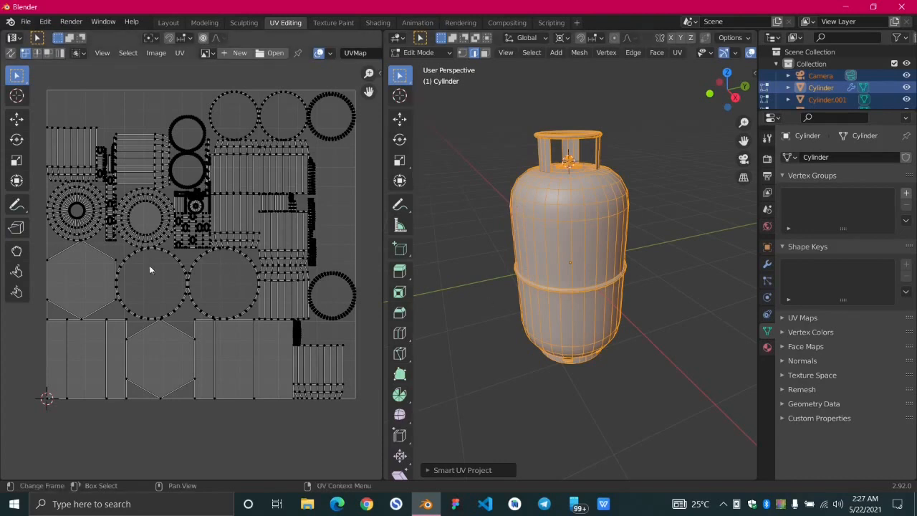
- Load TexturesCom_MetalScratches0081_2_seamless_S.jpg from the Downloads folder as the image behind the UV layout
click(273, 54)
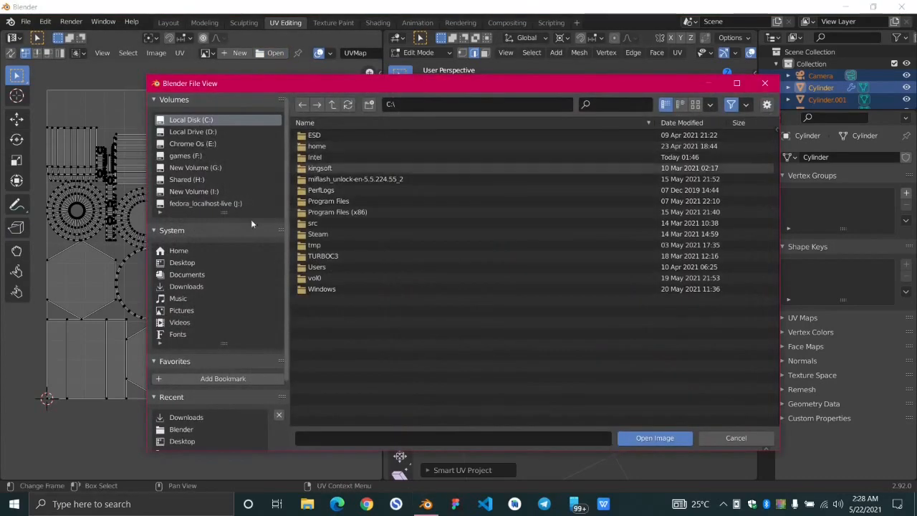
click(197, 287)
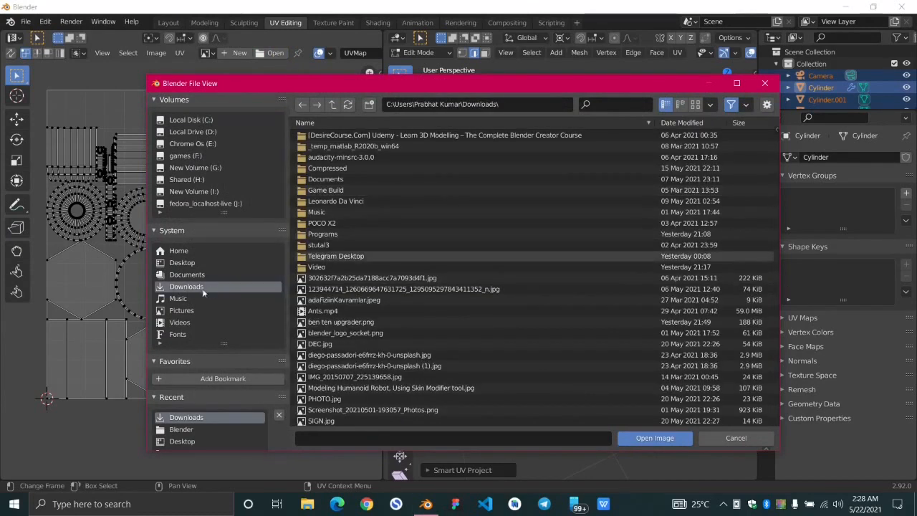
scroll(357, 308, down, 2)
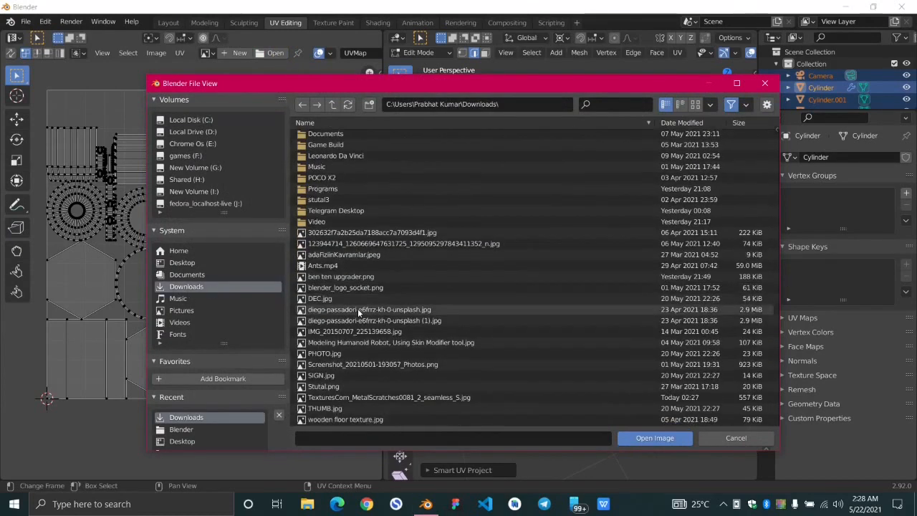
click(371, 399)
click(651, 438)
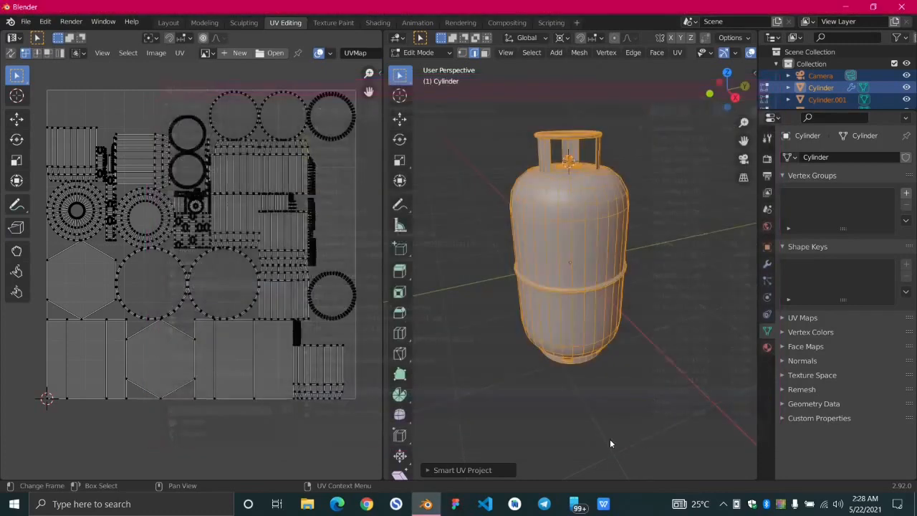
- Set the 3D viewport shading to Material Preview
scroll(280, 280, up, 2)
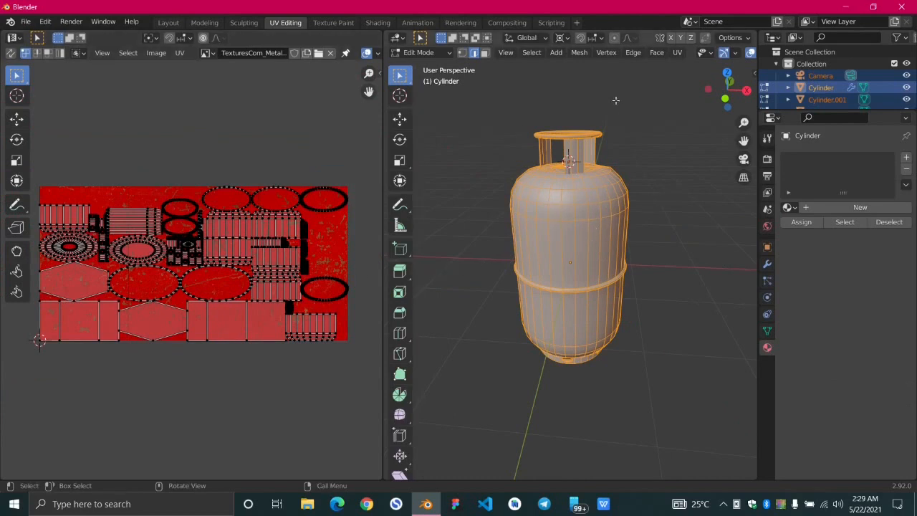
scroll(661, 53, down, 5)
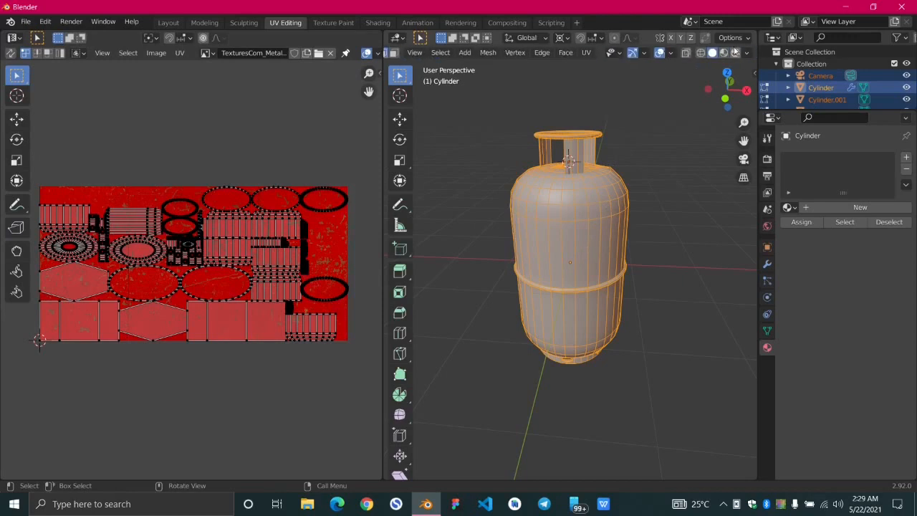
click(724, 52)
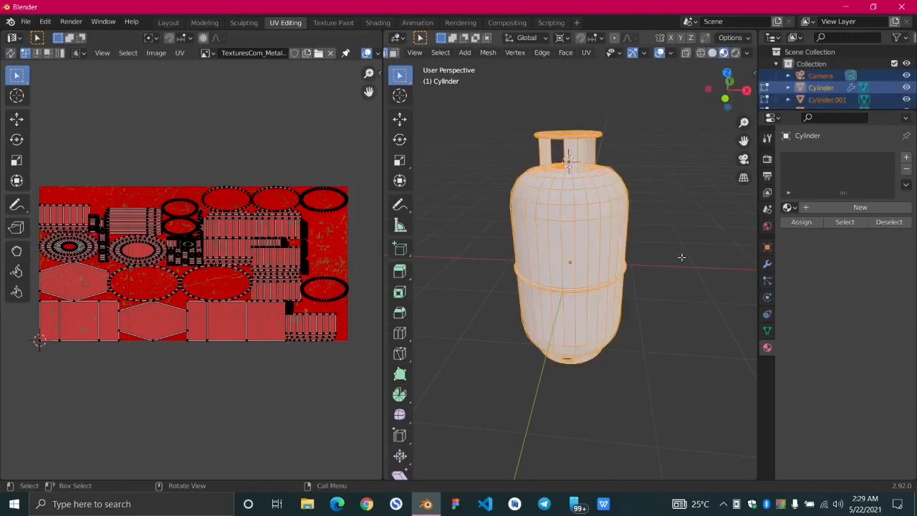
- Add a new material to the gas cylinder body and set its Base Color source to an Image Texture
mouse_move(677, 257)
middle_down()
mouse_move(636, 255)
mouse_move(645, 243)
middle_up()
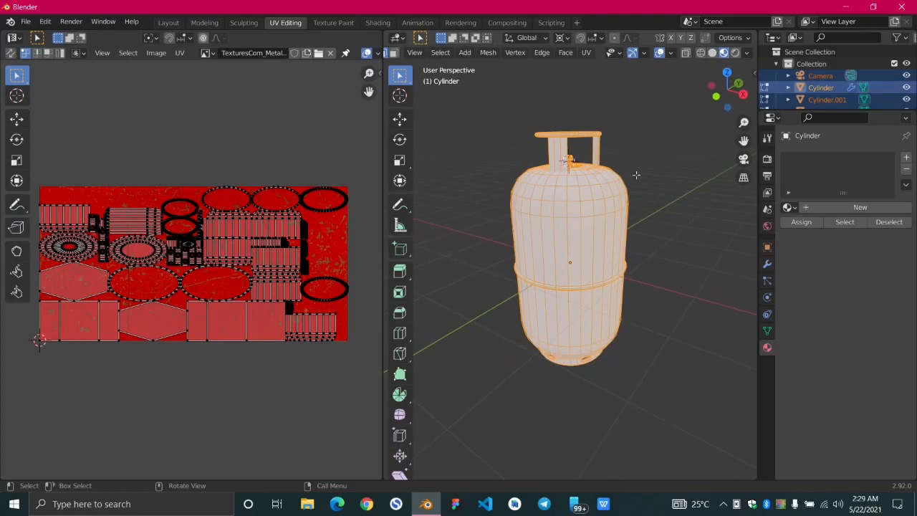
middle_drag(636, 175, 610, 175)
middle_drag(669, 171, 616, 174)
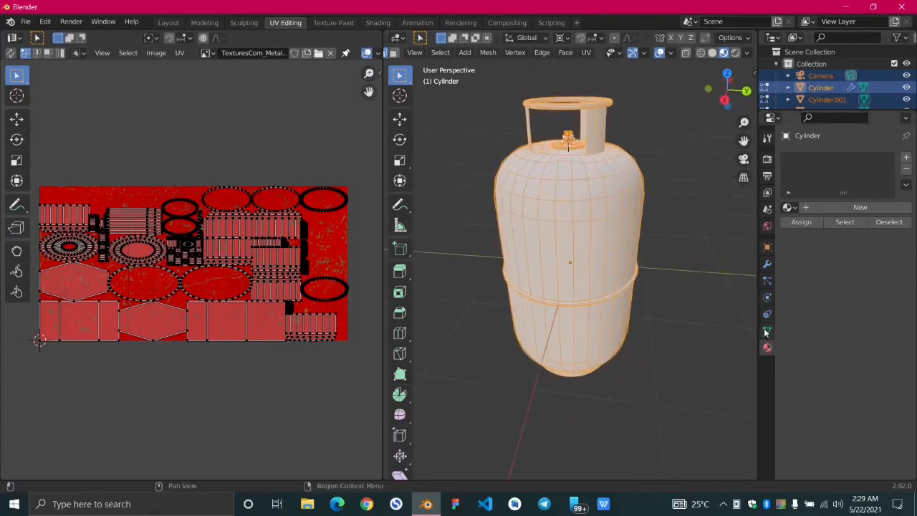
click(814, 208)
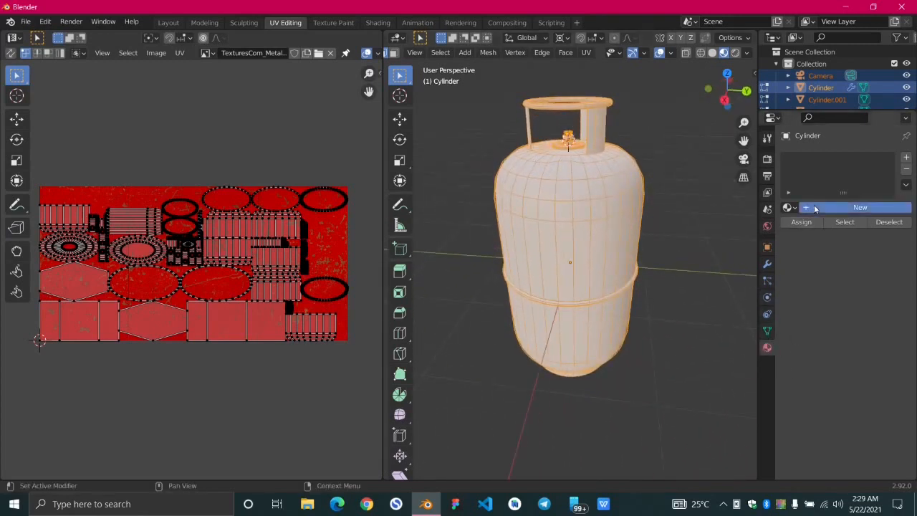
click(836, 344)
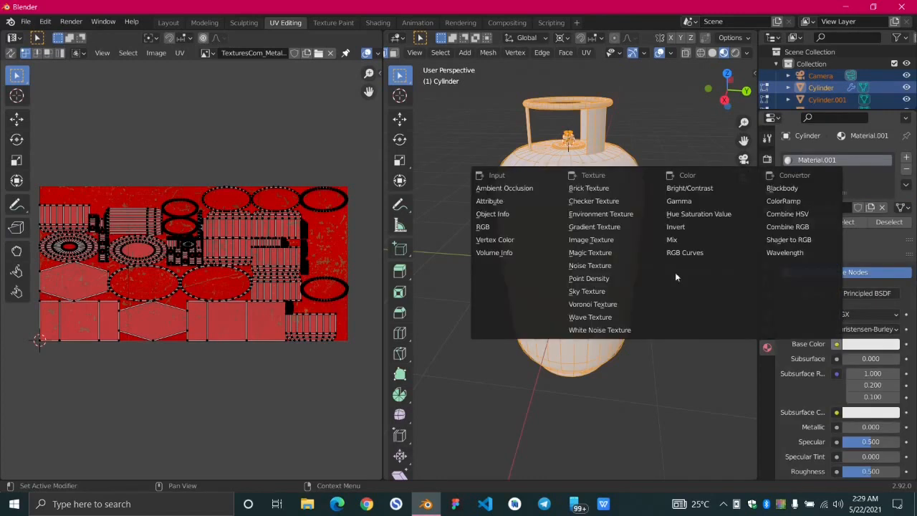
click(602, 239)
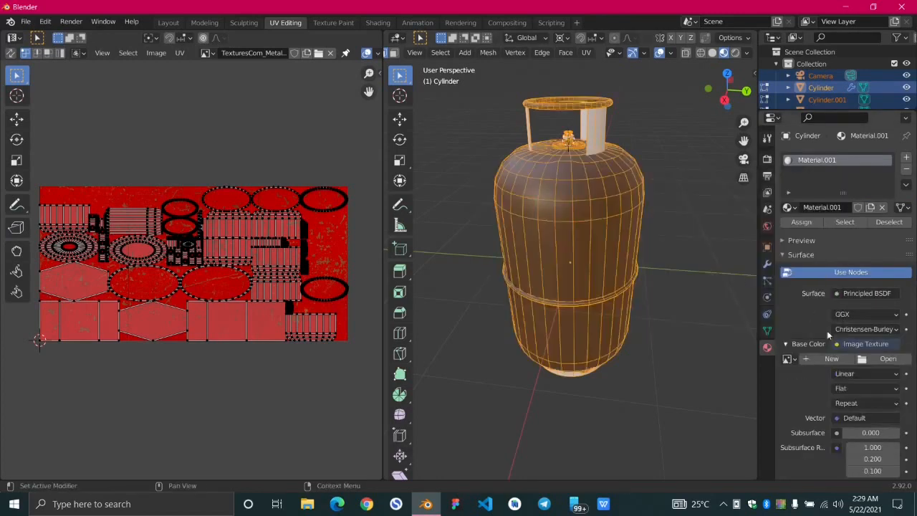
- Use the already loaded TexturesCom metal scratches seamless image as the body material's Base Color texture
click(788, 359)
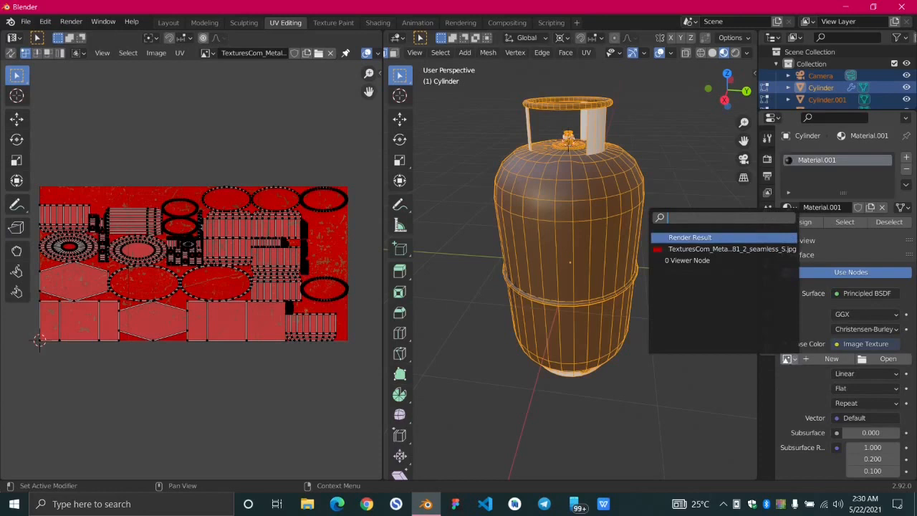
click(688, 250)
middle_drag(643, 299, 595, 321)
middle_drag(657, 328, 692, 388)
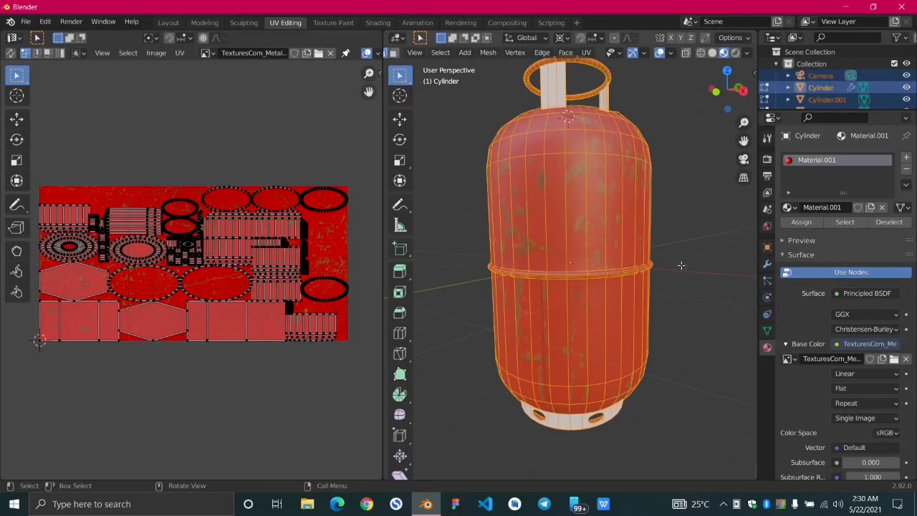
- Give the separate object with the handle supports and foot ring the existing red Material.001
key(Tab)
click(553, 99)
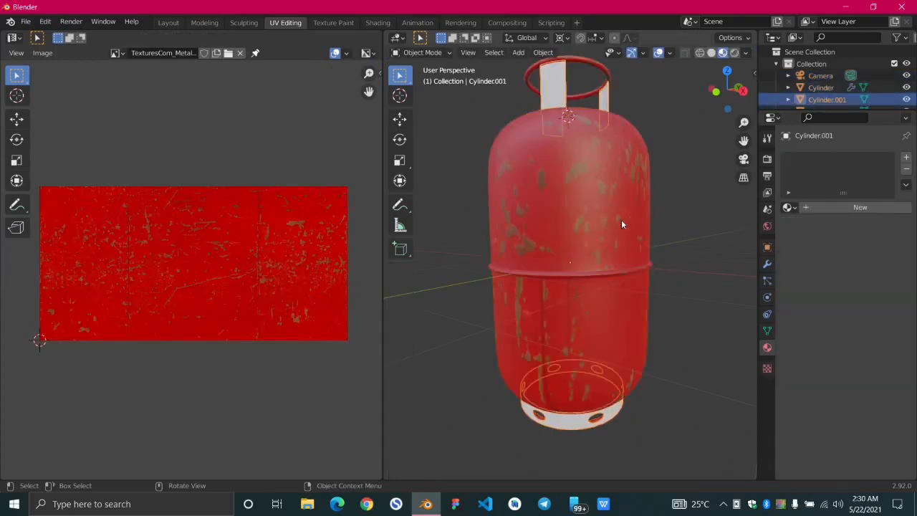
key(Tab)
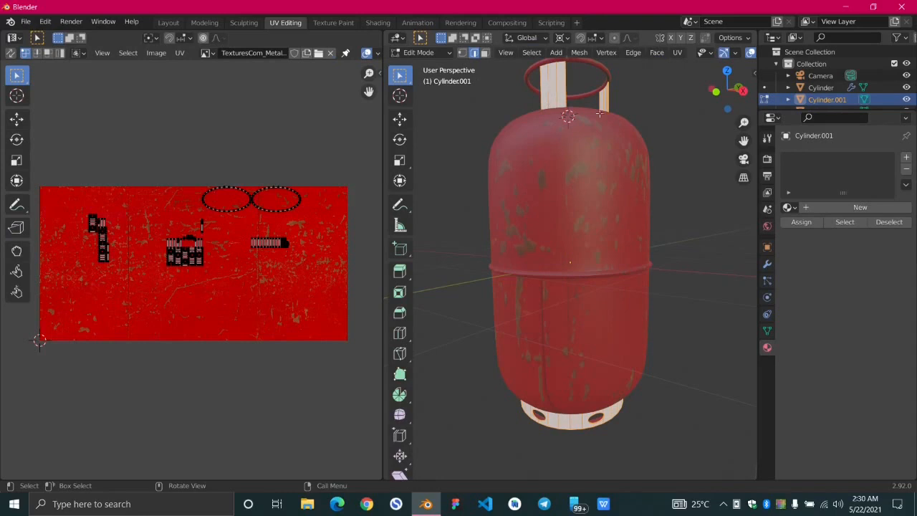
click(789, 207)
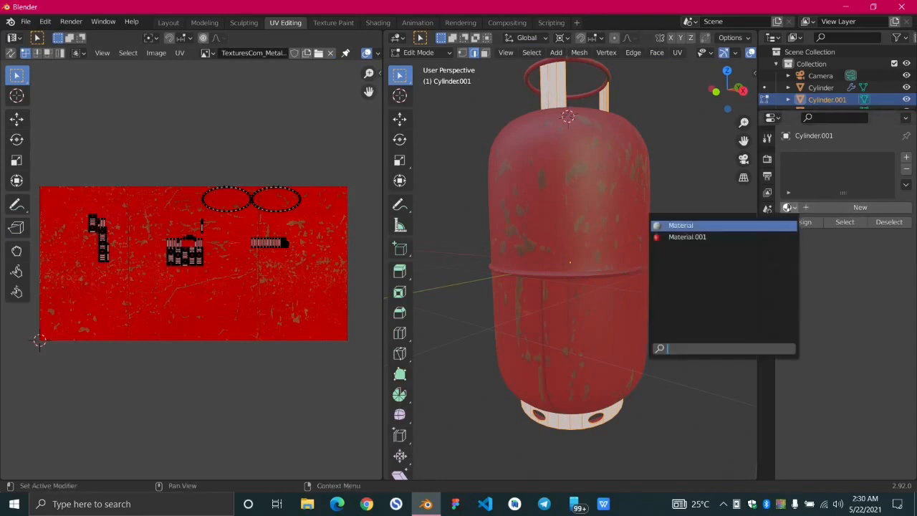
click(717, 237)
middle_drag(544, 287, 561, 225)
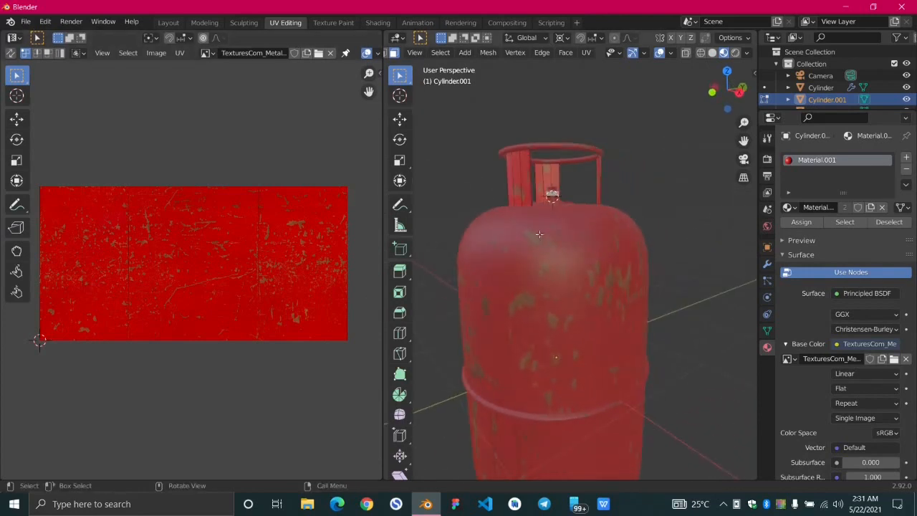
scroll(538, 234, up, 5)
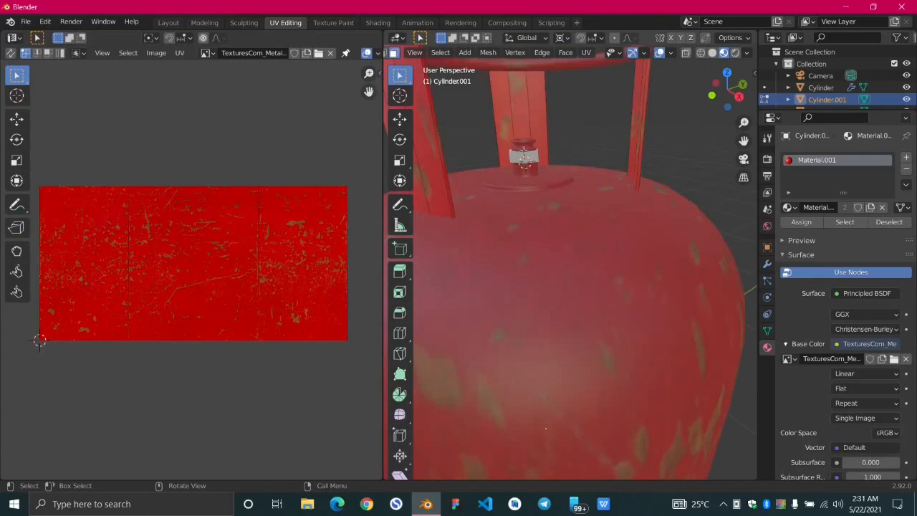
scroll(514, 305, down, 2)
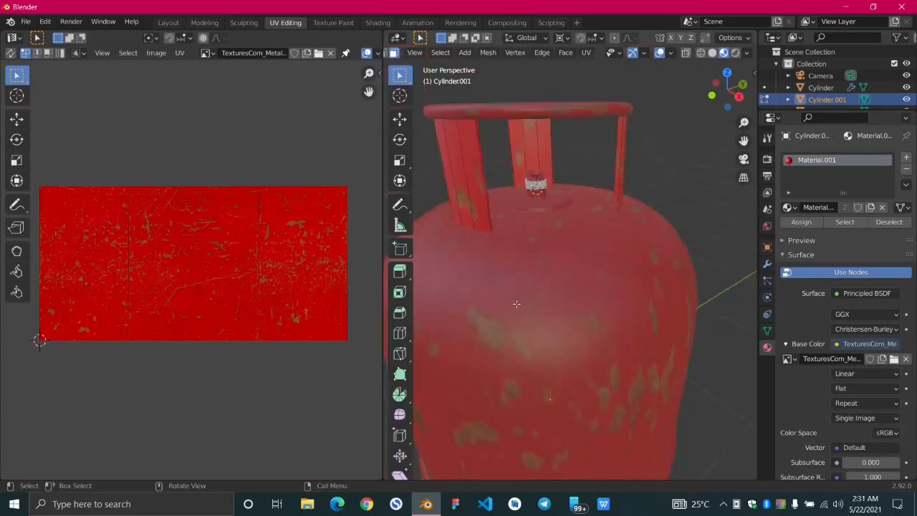
- Enter Edit Mode on the gas cylinder body and show the valve area in wireframe shading
key(Tab)
click(561, 308)
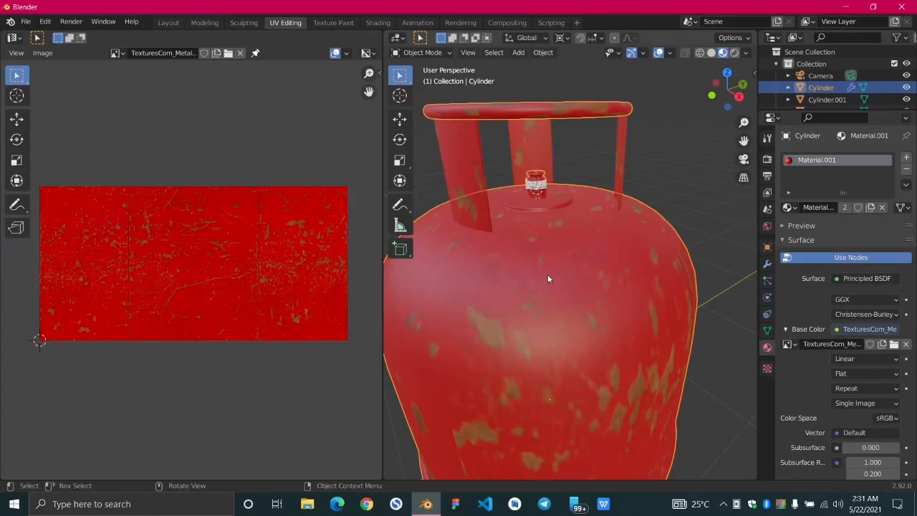
key(Tab)
scroll(533, 193, up, 3)
middle_drag(513, 142, 526, 147)
scroll(691, 55, down, 3)
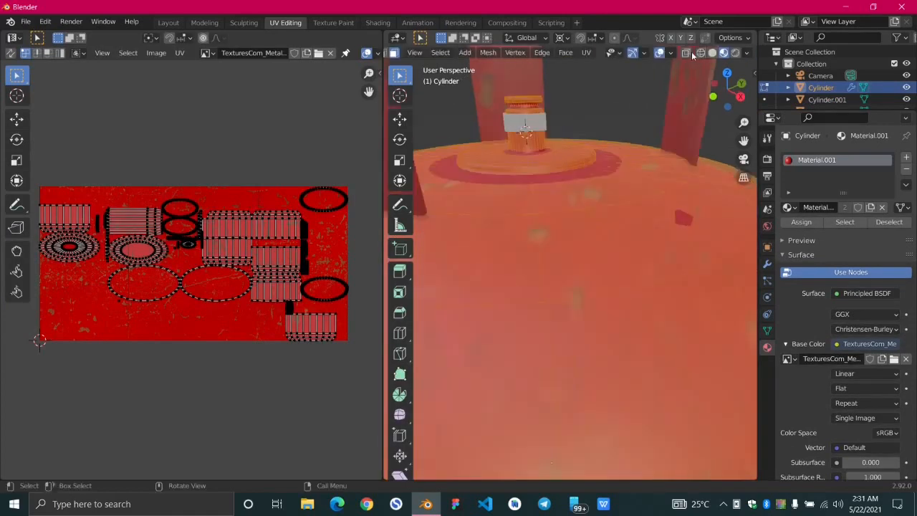
click(712, 53)
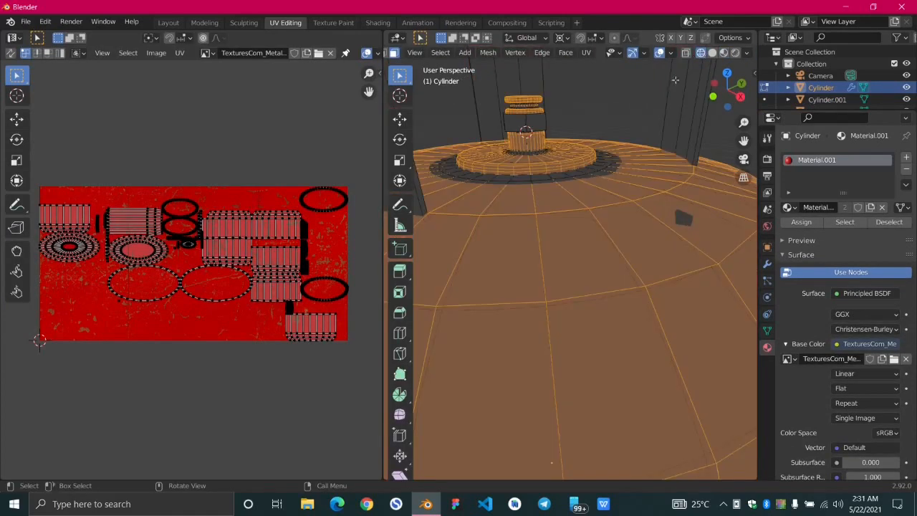
click(686, 53)
click(685, 53)
- Clear the current selection and select only the top face of the small pin inside the valve
middle_drag(526, 194, 541, 237)
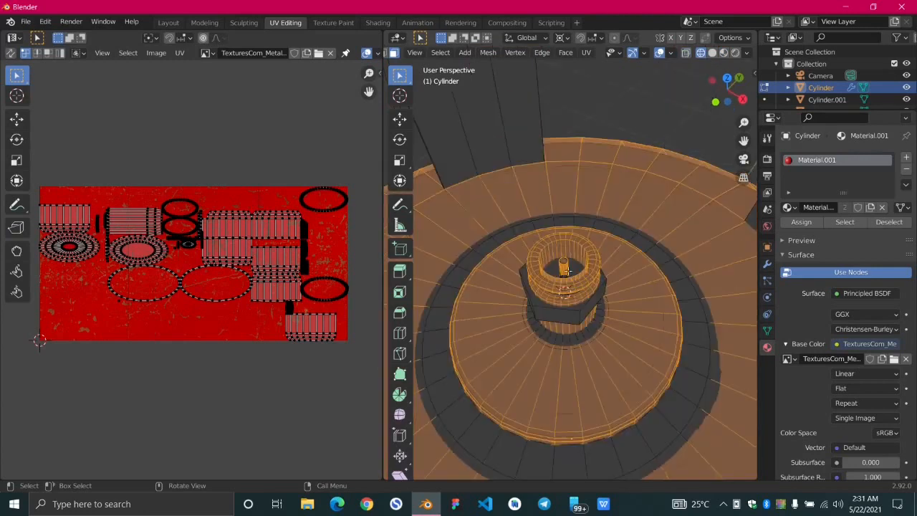
click(393, 55)
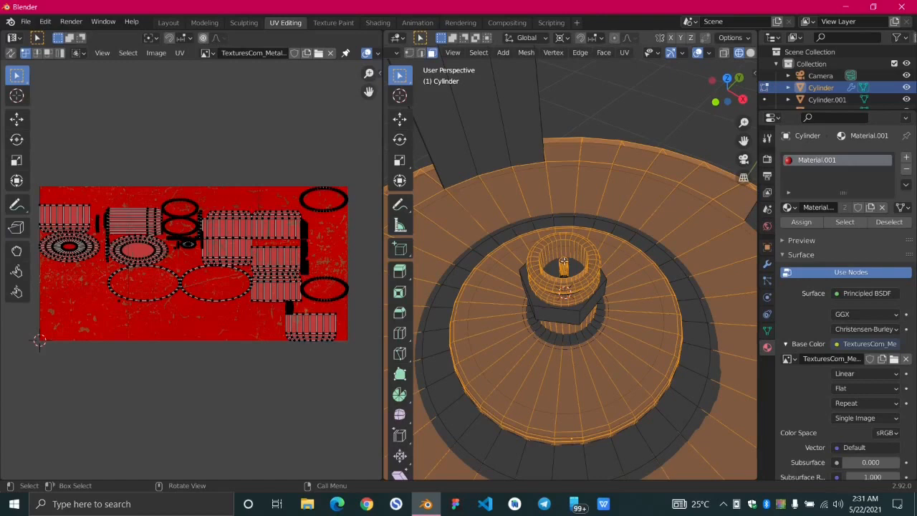
key(alt+a)
scroll(570, 266, up, 4)
scroll(555, 265, down, 2)
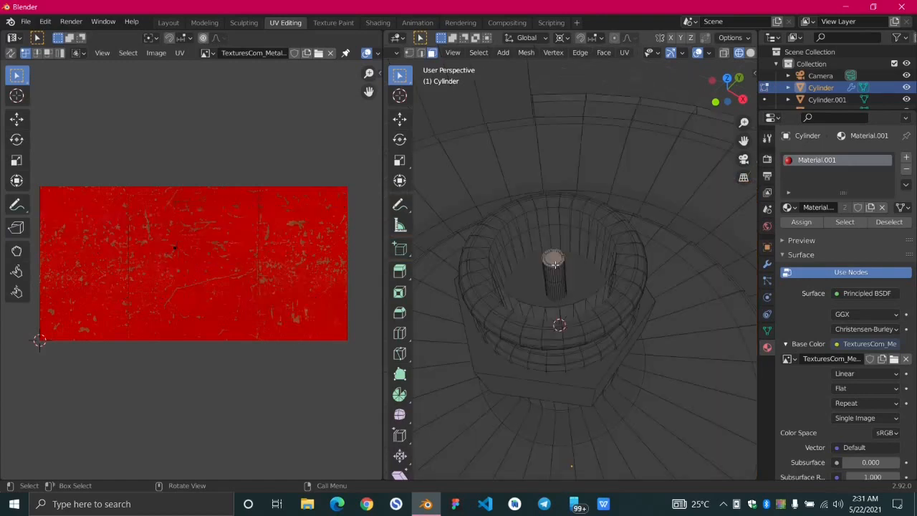
- Expand the face selection repeatedly from the pin's top over the valve's stacked rings, and shrink it back one step
key(ctrl+KP_Add)
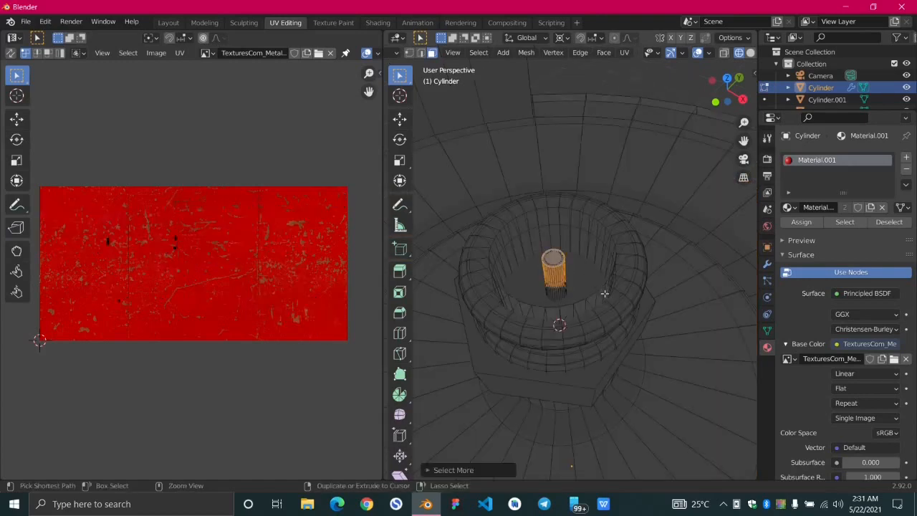
key(ctrl+KP_Add)
key(ctrl+KP_Add)
key(ctrl+KP_Add)
key(ctrl+KP_Add)
key(ctrl+KP_Add)
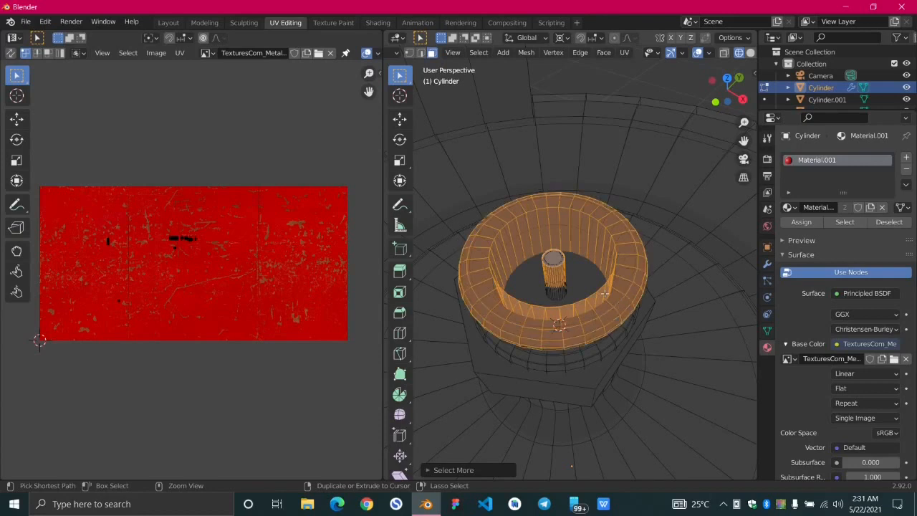
key(ctrl+KP_Add)
key(ctrl+KP_Add)
key(ctrl+KP_Add)
key(ctrl+KP_Add)
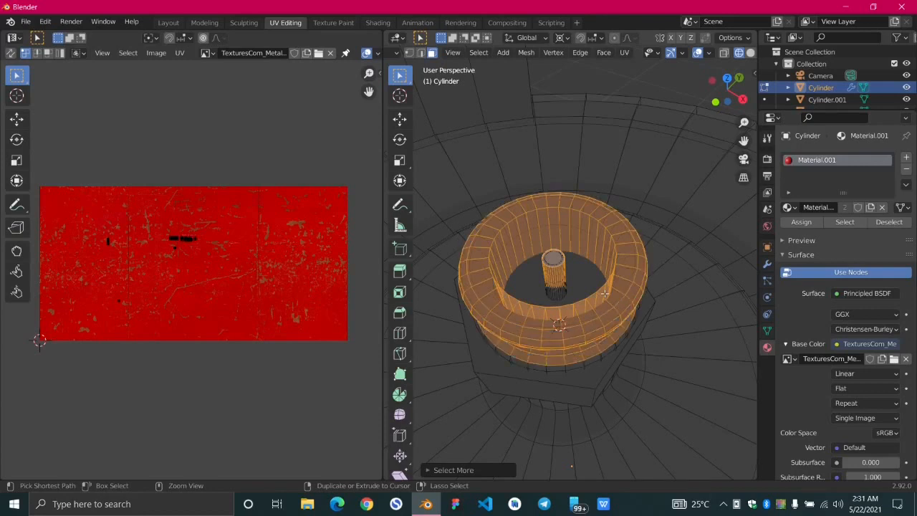
key(ctrl+KP_Subtract)
scroll(605, 293, down, 5)
middle_drag(595, 247, 478, 138)
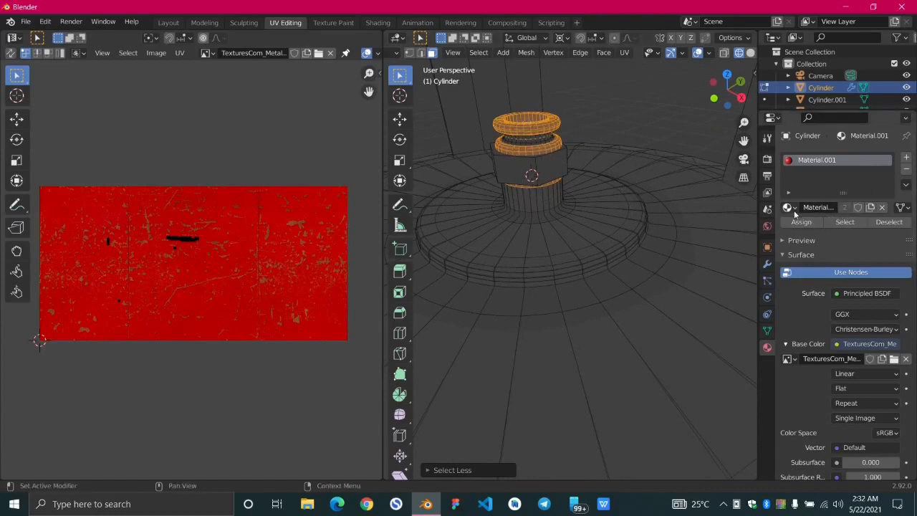
- Add a second material slot with a new material and a beige Base Color of H 0.109, S 0.521, V 0.800
click(906, 156)
click(840, 232)
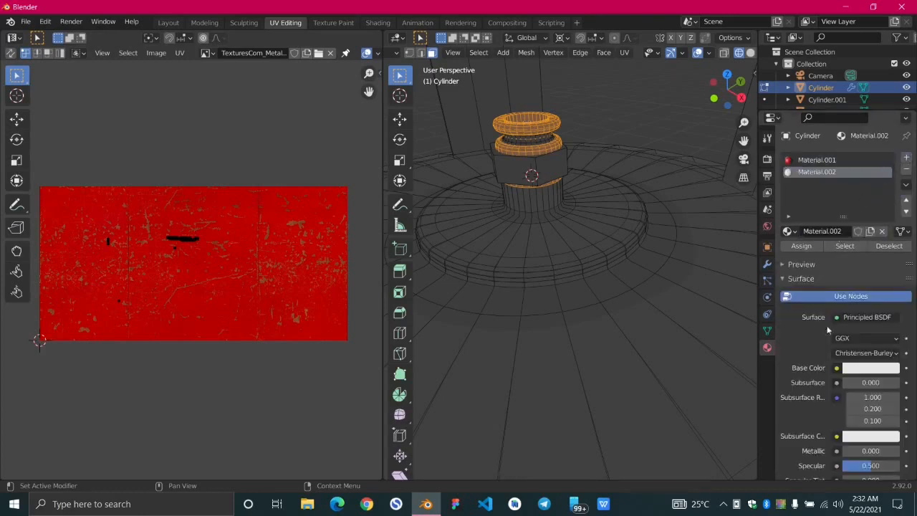
click(871, 367)
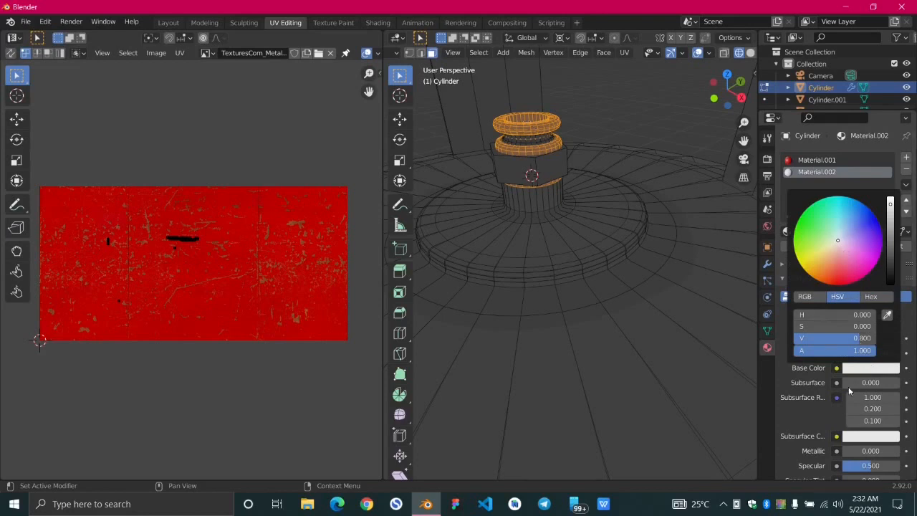
click(868, 369)
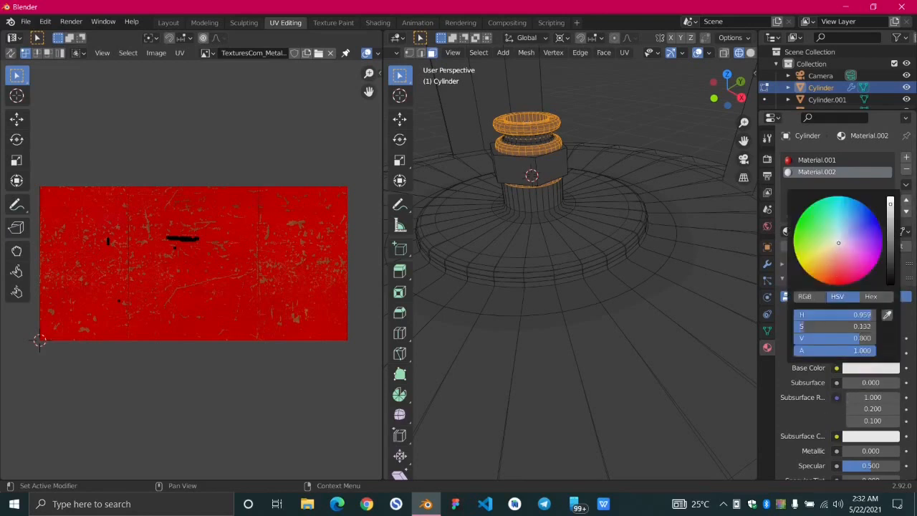
drag(839, 244, 832, 250)
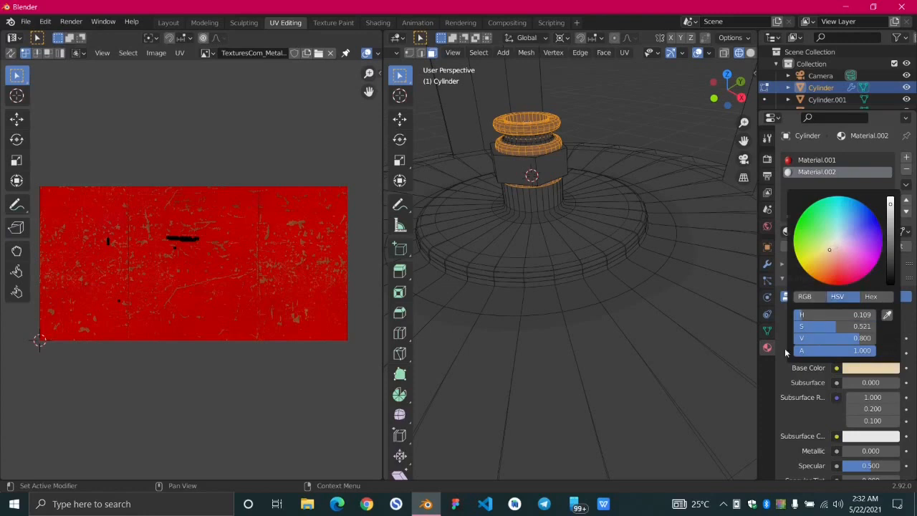
- Set the beige material's Metallic value to 1.000
scroll(822, 390, down, 2)
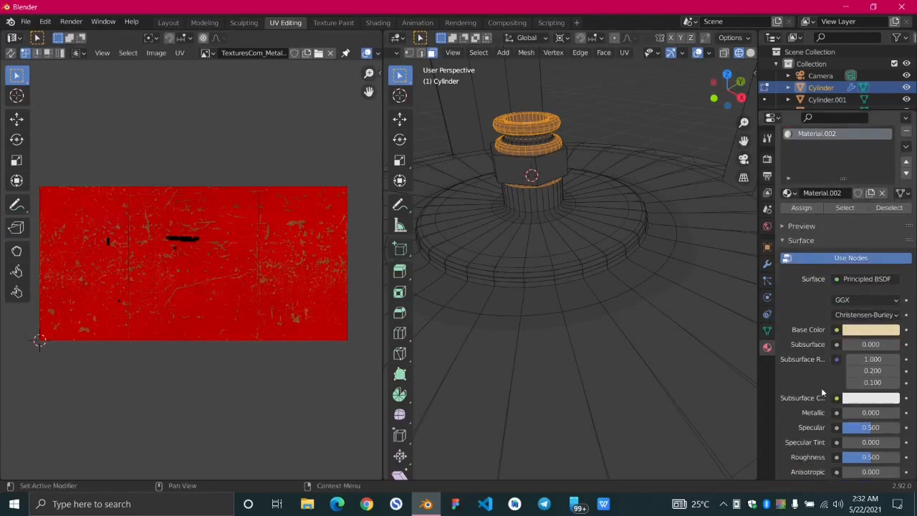
scroll(822, 392, down, 2)
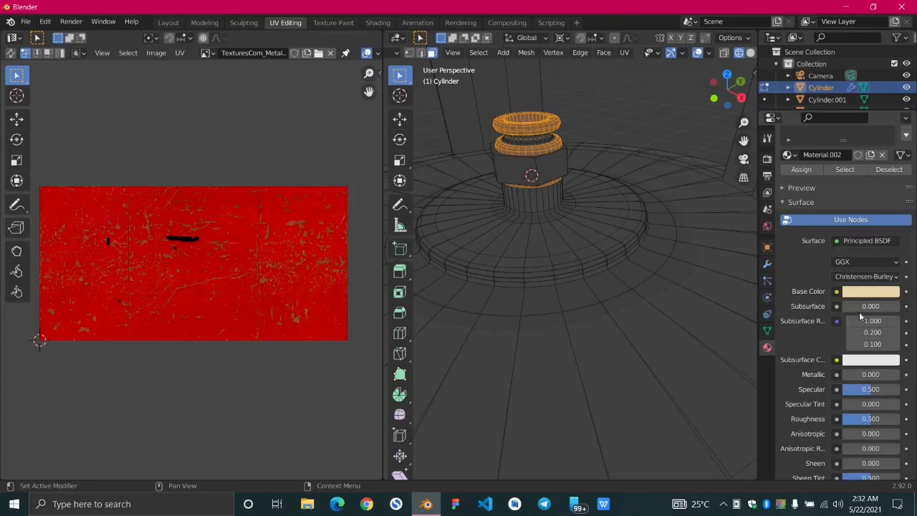
drag(863, 375, 916, 376)
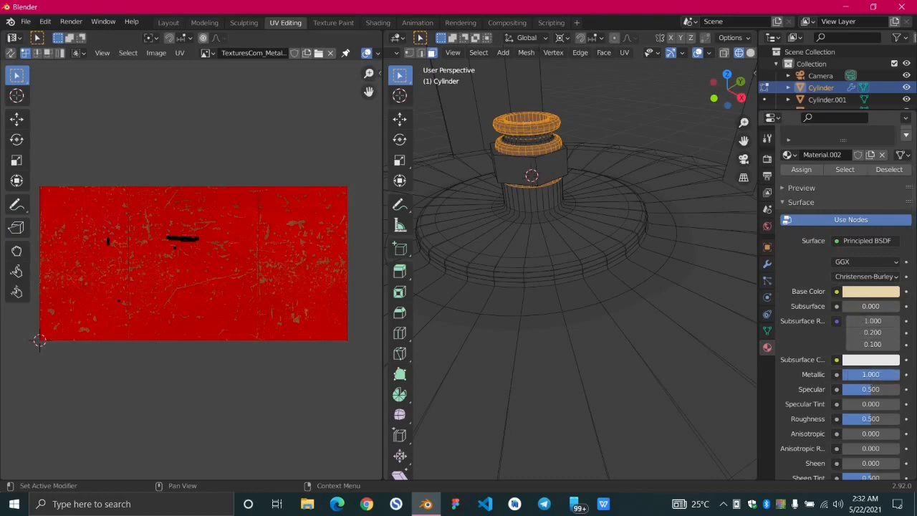
scroll(738, 56, down, 3)
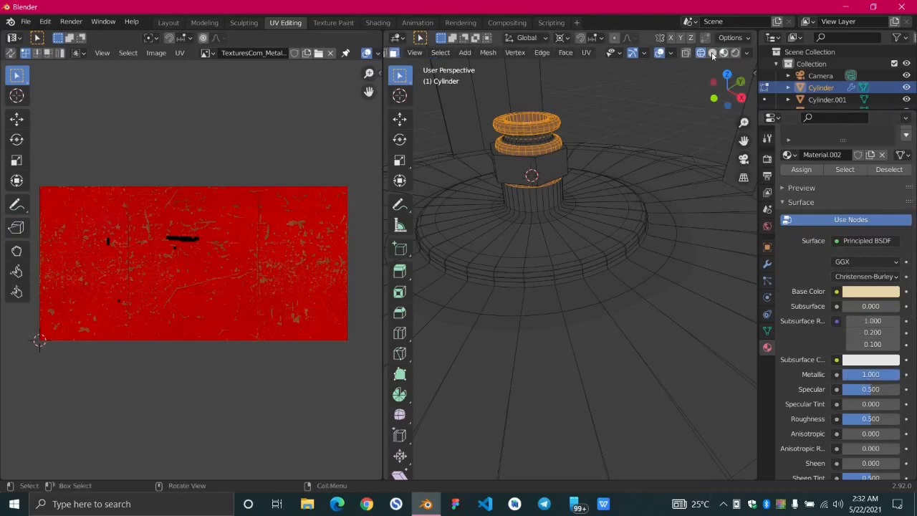
- Show the model in Material Preview and assign the beige metallic material to the valve faces, keeping those faces selected
click(723, 52)
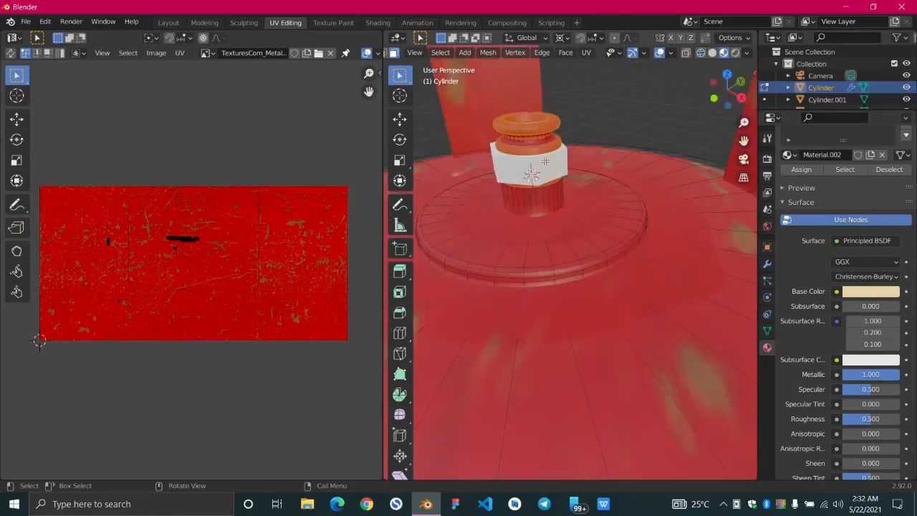
scroll(799, 268, up, 3)
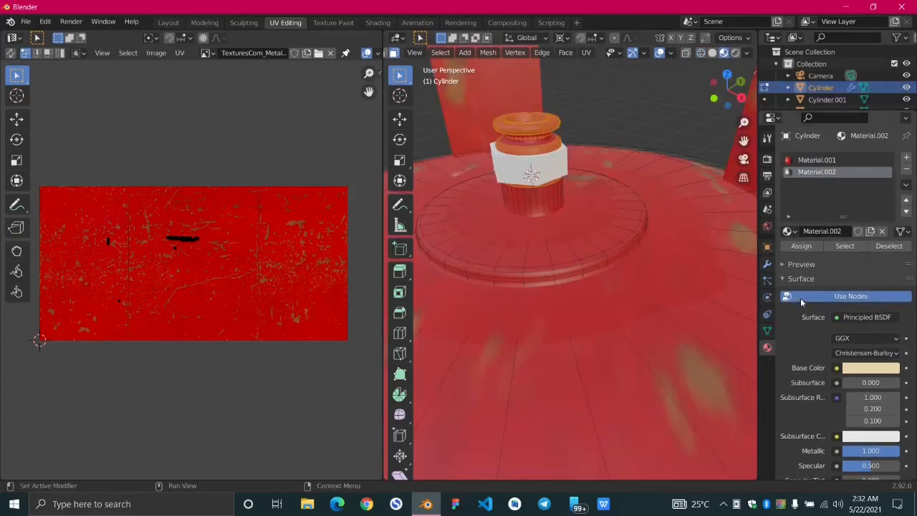
click(797, 246)
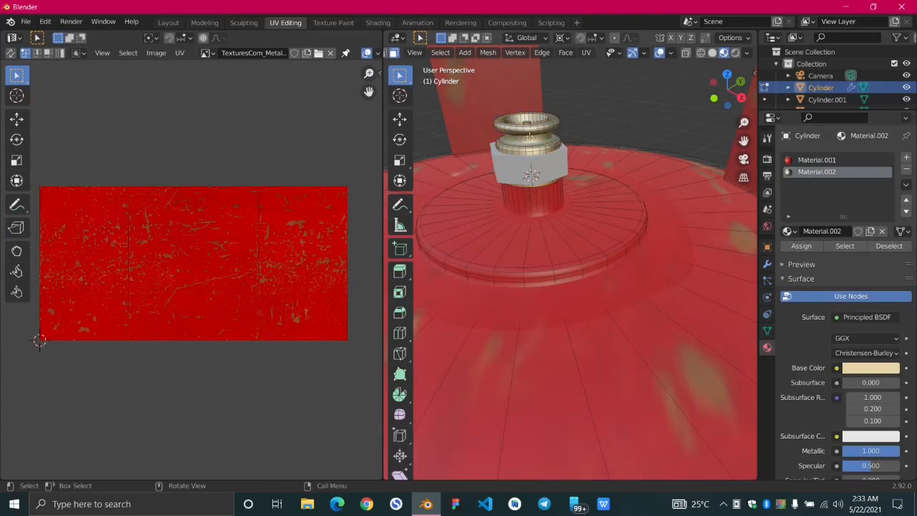
key(ctrl+z)
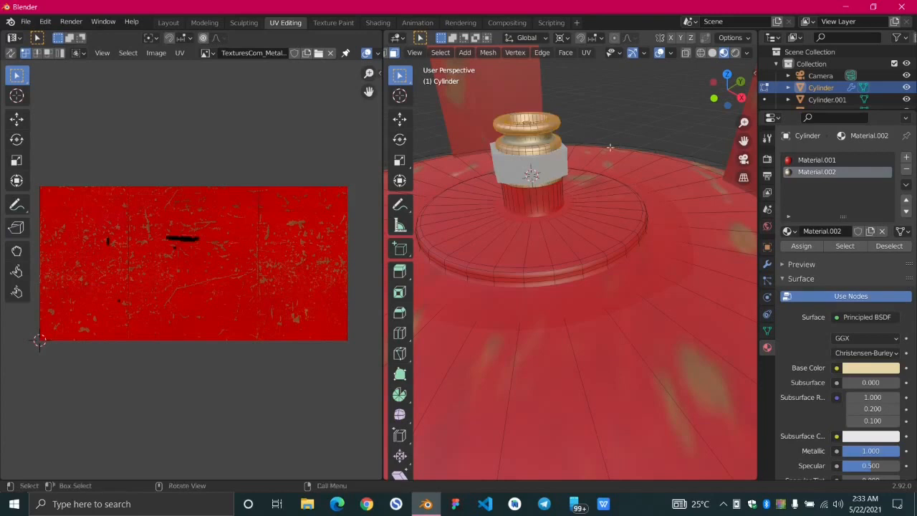
- Lower the valve material's Specular value to 0.112 and darken its beige Base Color to a muted brown
scroll(872, 368, down, 4)
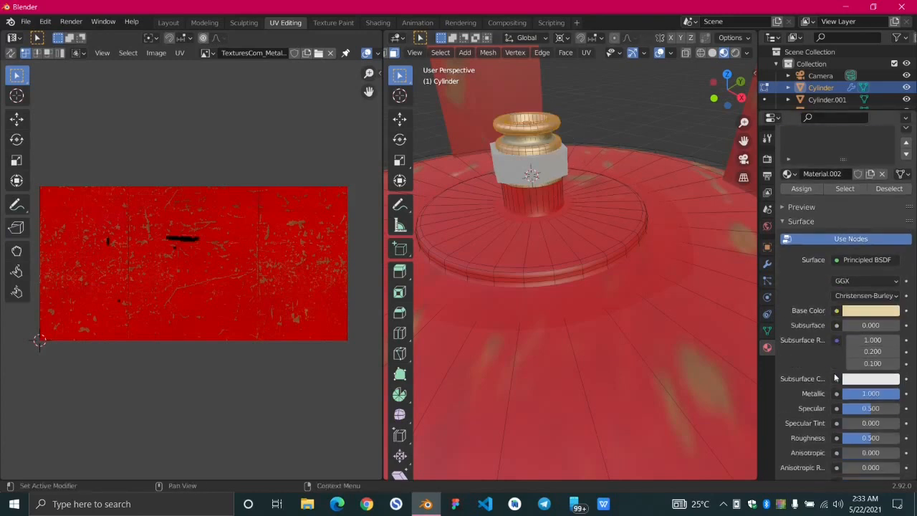
drag(872, 370, 853, 369)
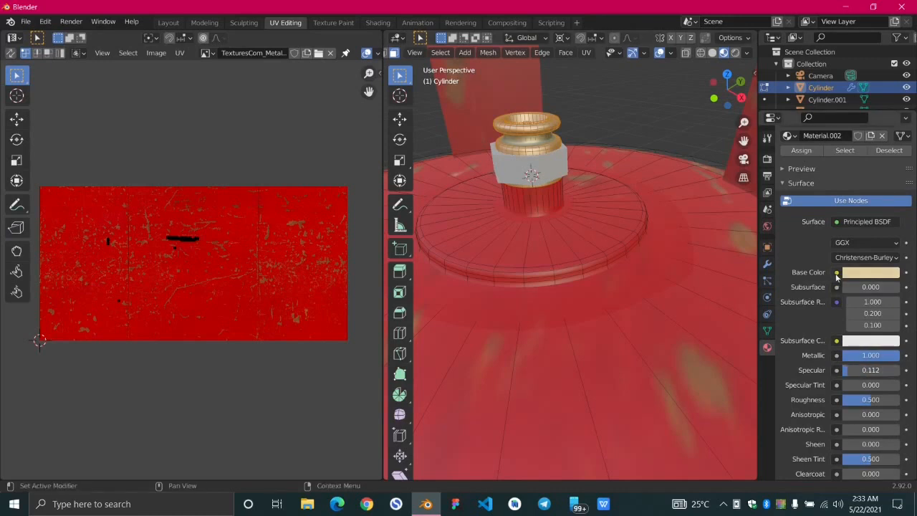
click(869, 274)
drag(890, 115, 891, 140)
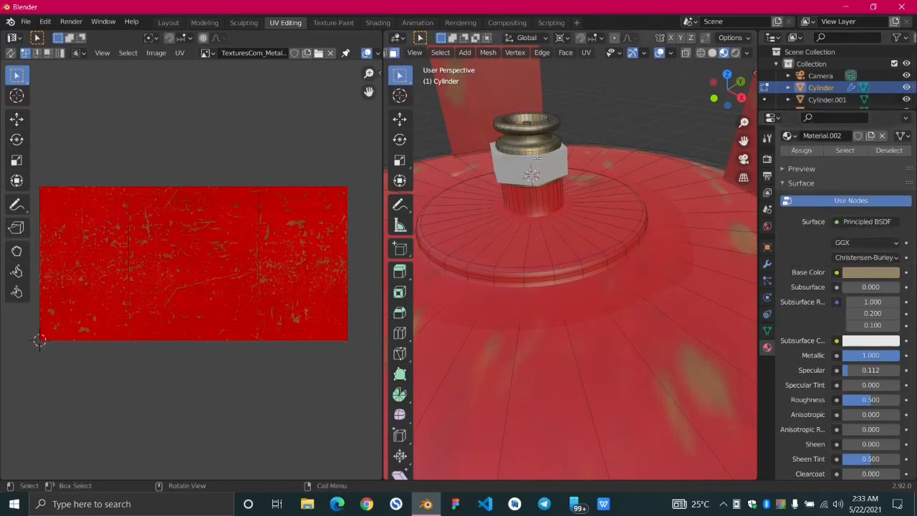
- Select the ring of faces on the valve neck below the nut and assign it a new material in a third slot
middle_drag(537, 158, 566, 180)
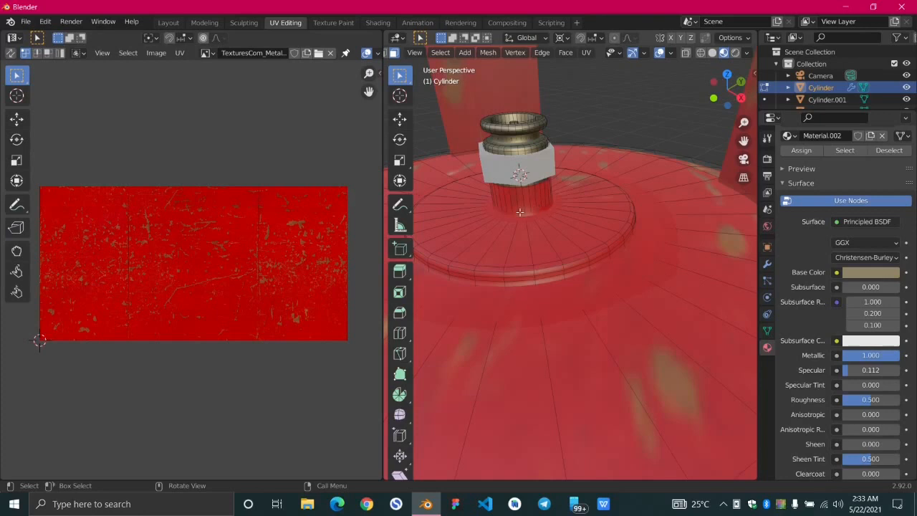
middle_drag(520, 212, 527, 203)
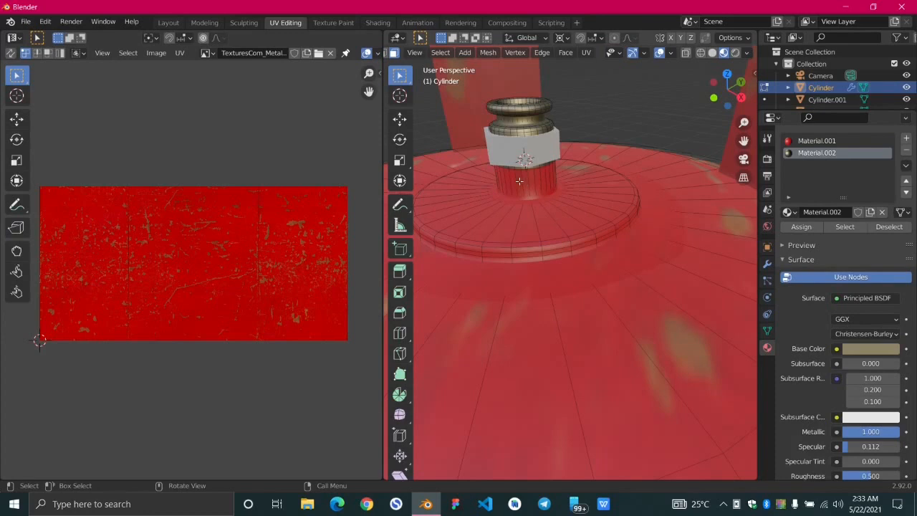
scroll(389, 56, up, 1)
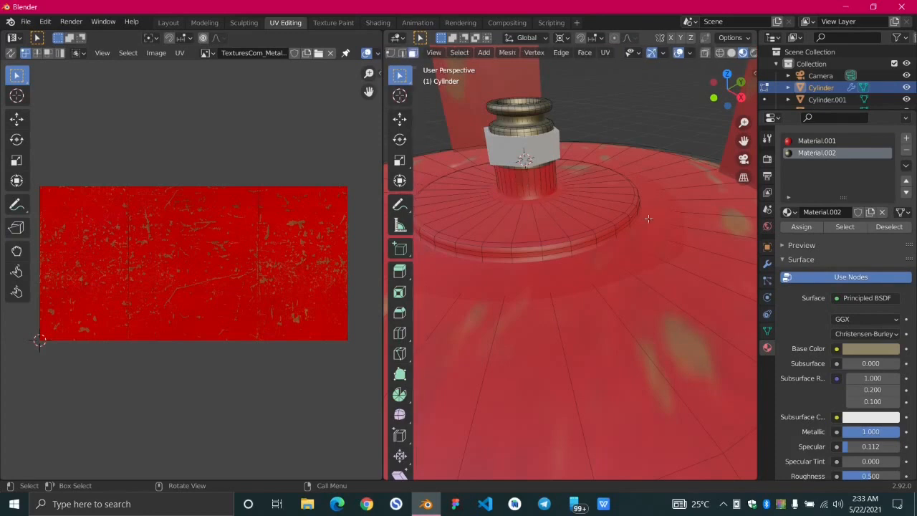
alt+click(527, 184)
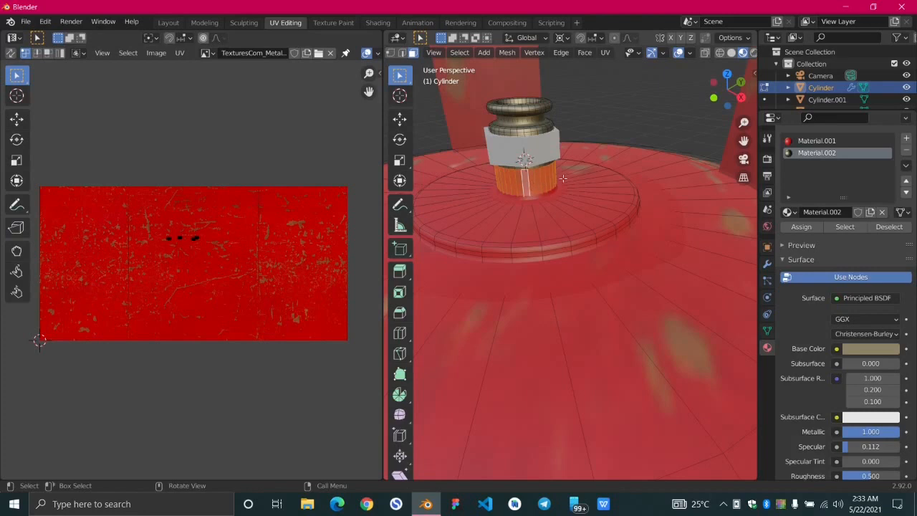
click(906, 138)
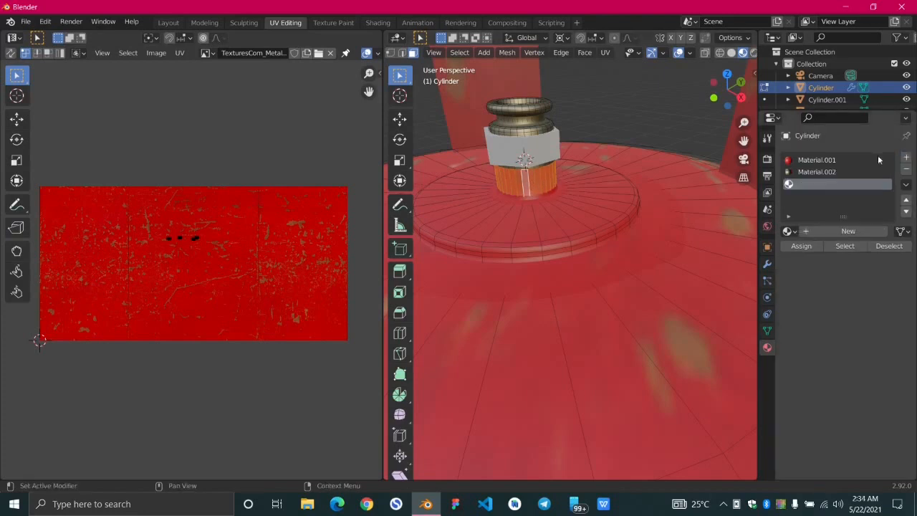
click(847, 230)
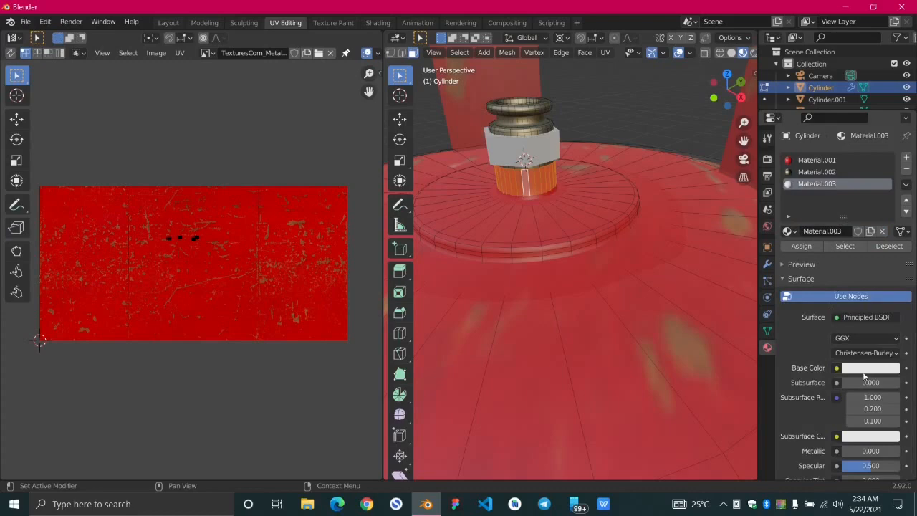
click(801, 246)
click(658, 132)
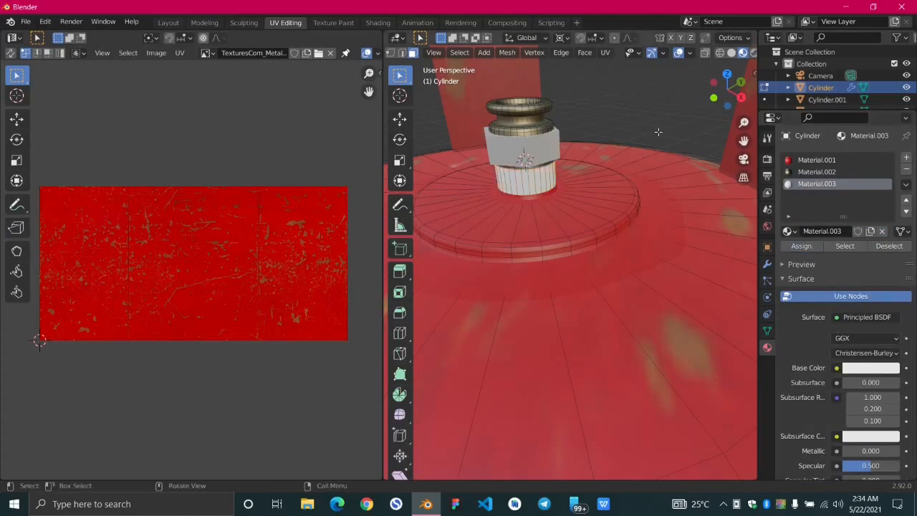
- Leave Edit Mode and move the valve's separate hexagonal nut down about 0.011 m along the Z axis
middle_drag(572, 215, 566, 223)
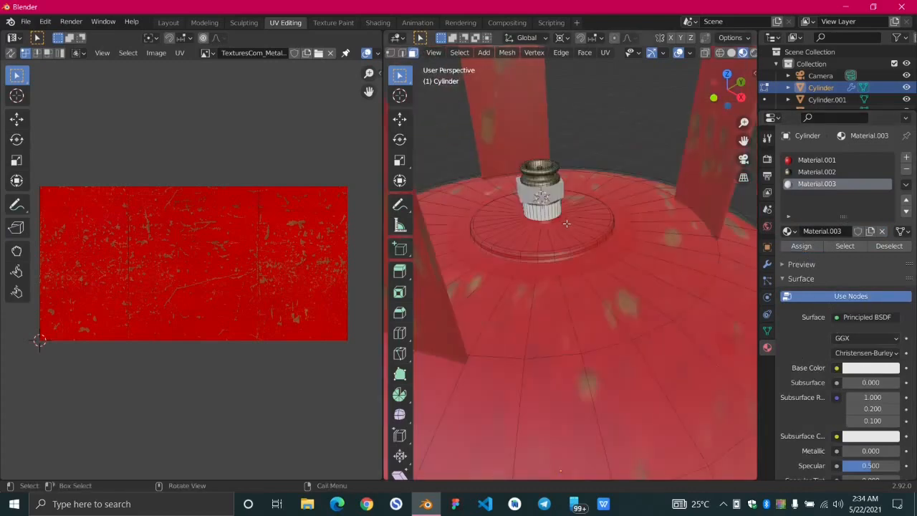
key(Tab)
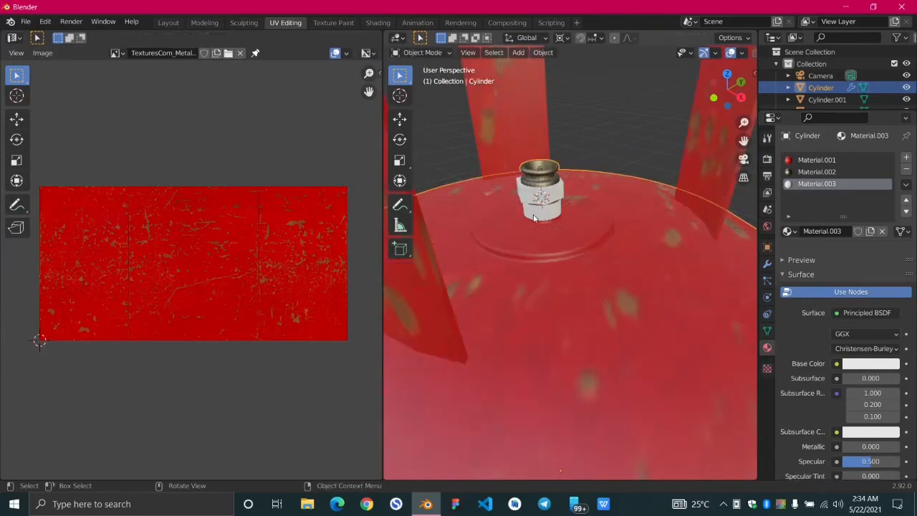
click(546, 199)
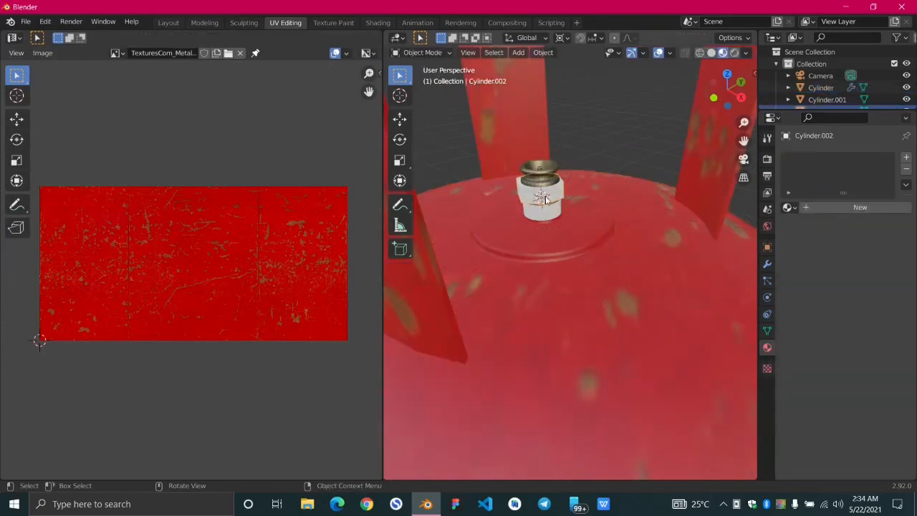
key(g)
key(z)
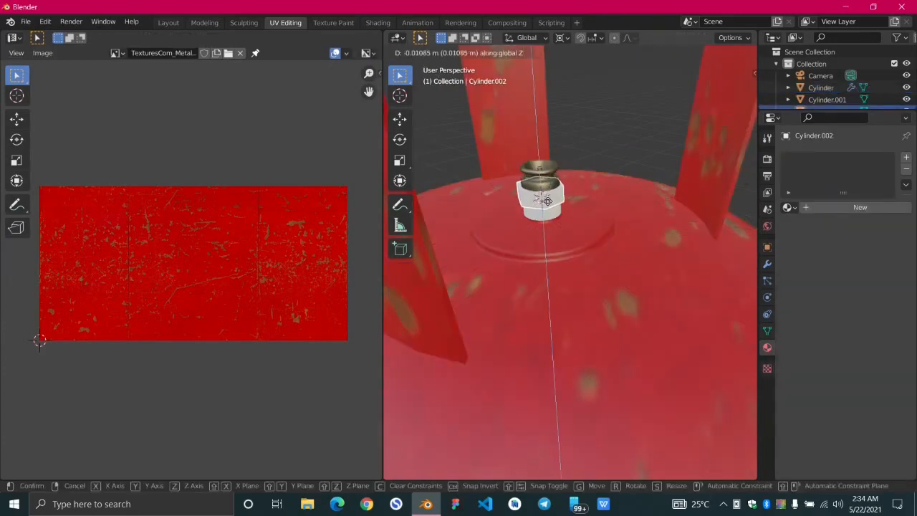
click(546, 201)
- Give the hexagonal nut a new material with a darker grey Base Color and a Metallic value of 1.000
middle_drag(604, 191, 582, 251)
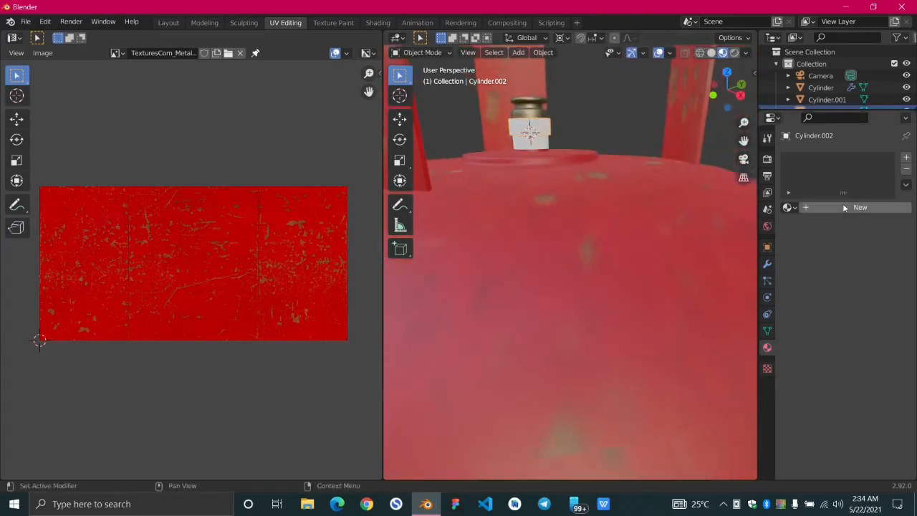
click(864, 207)
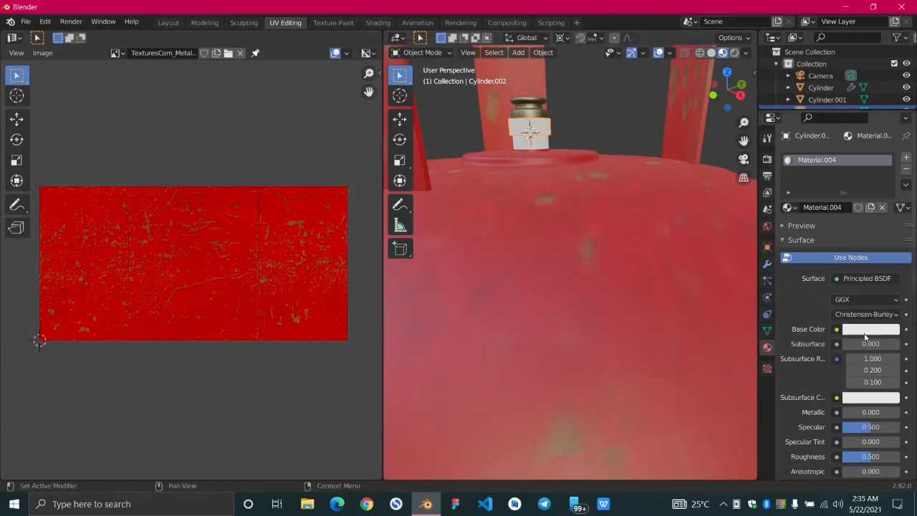
scroll(817, 319, down, 2)
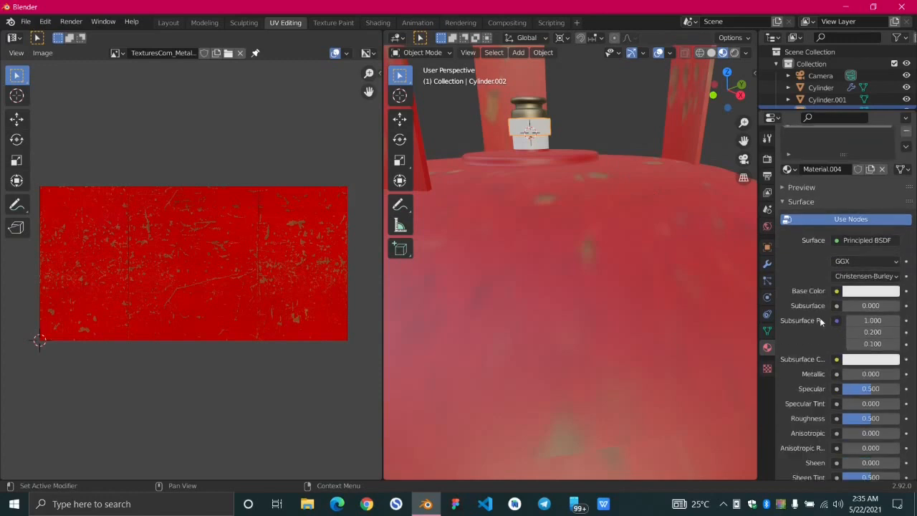
click(881, 291)
drag(892, 147, 892, 167)
drag(857, 377, 904, 377)
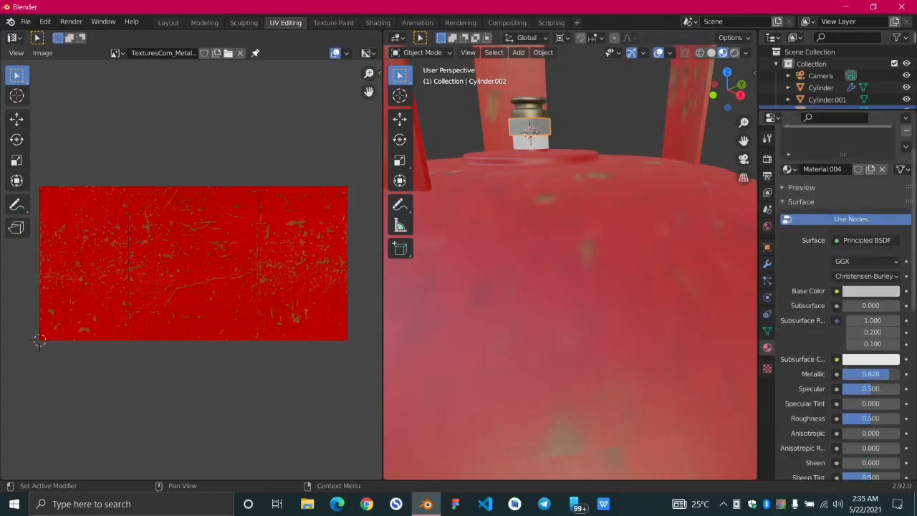
click(604, 119)
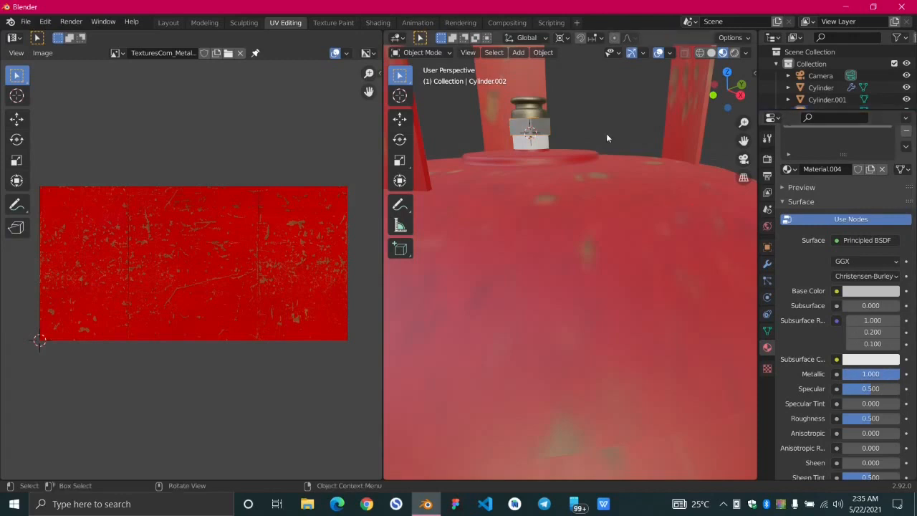
middle_drag(606, 134, 567, 157)
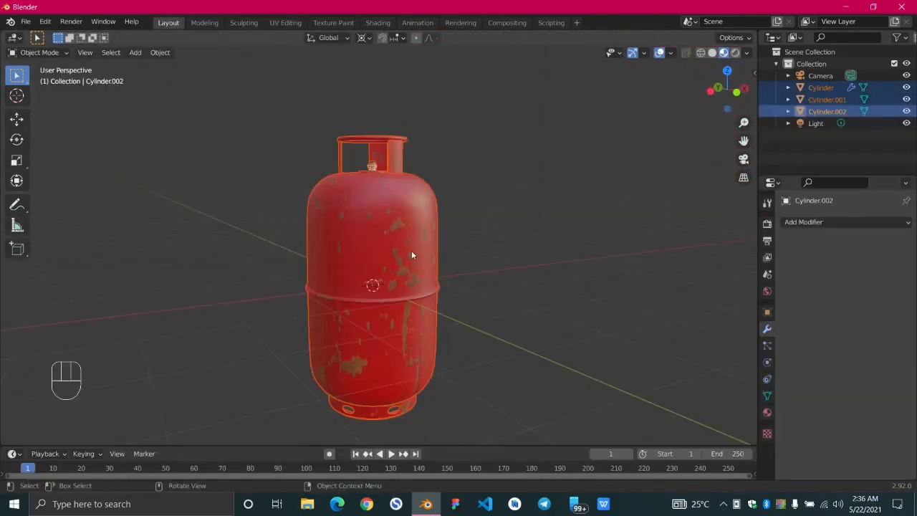
middle_drag(290, 246, 468, 269)
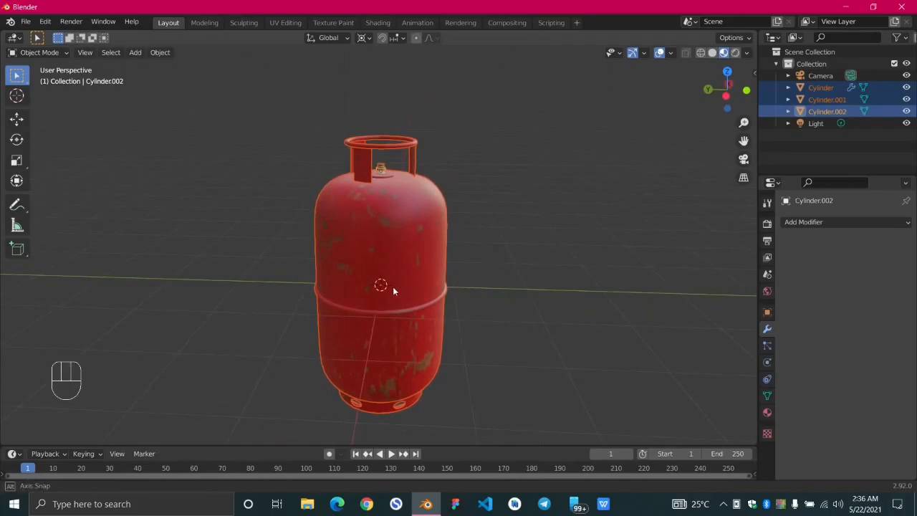
middle_drag(392, 286, 390, 277)
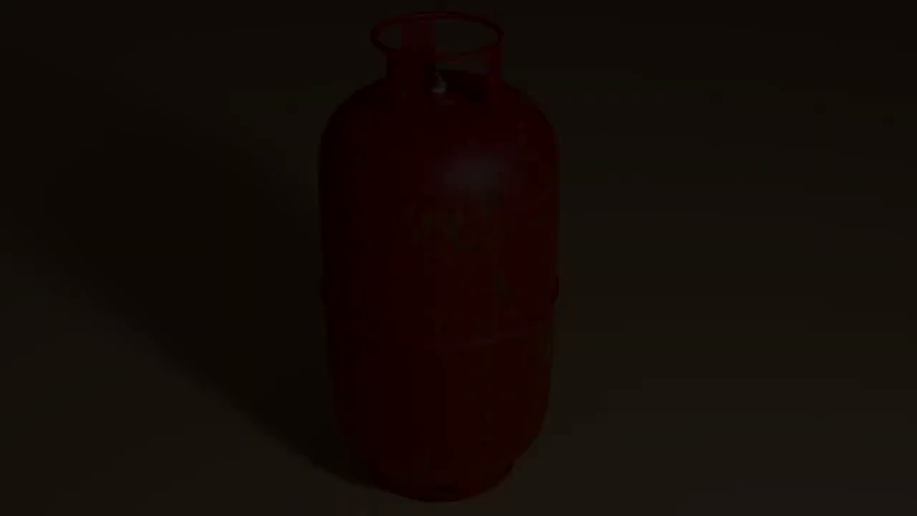